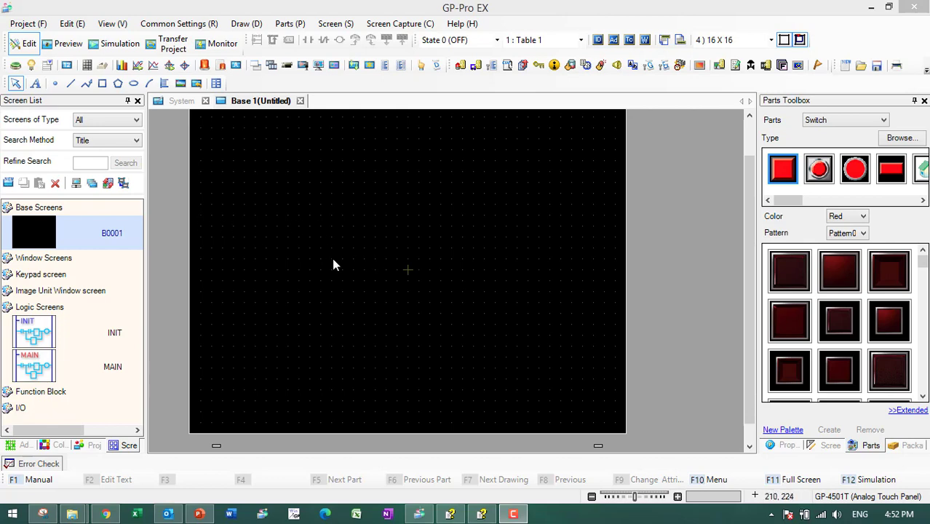
- Set alarm block 1, row 1 bit address to #INTERNAL USR0000000
left_click(96, 446)
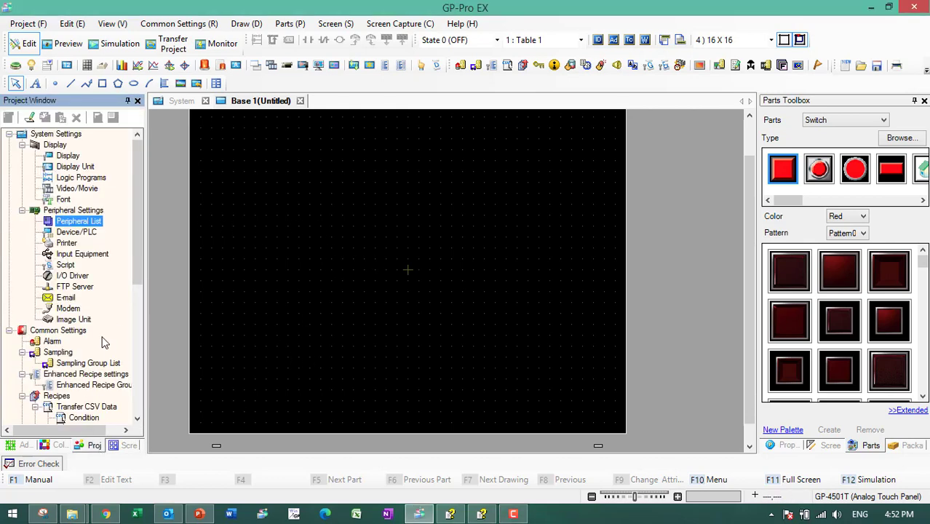
double_click(52, 341)
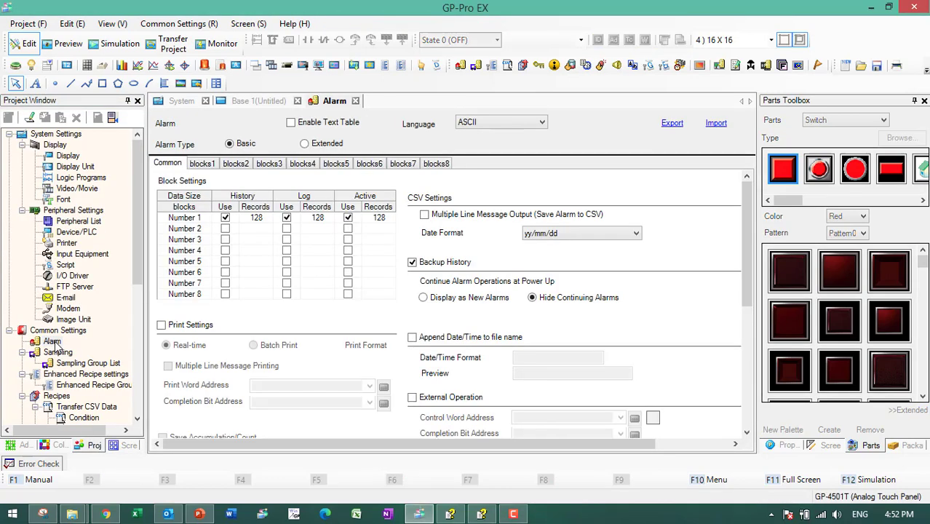
left_click(207, 163)
left_click(279, 238)
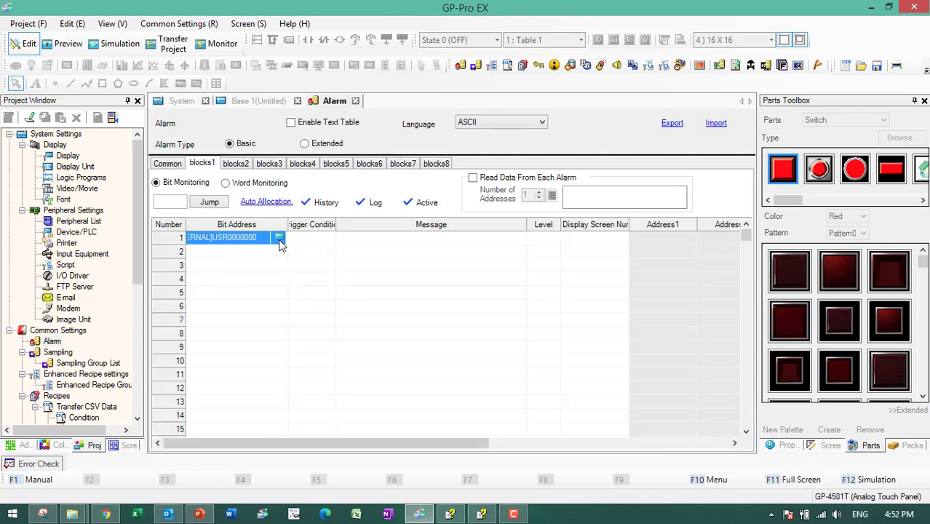
left_click(503, 303)
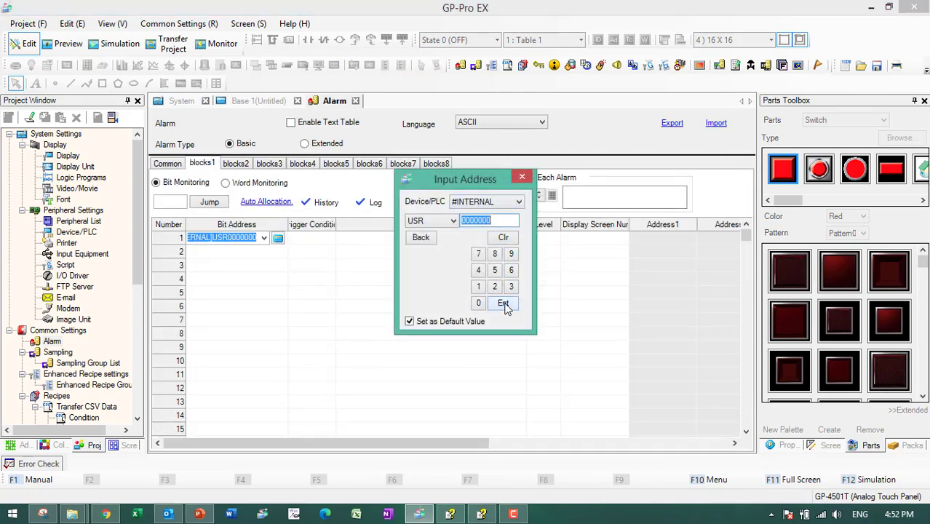
- Auto-allocate 3 added bits so the block gets three alarm rows
left_click(276, 208)
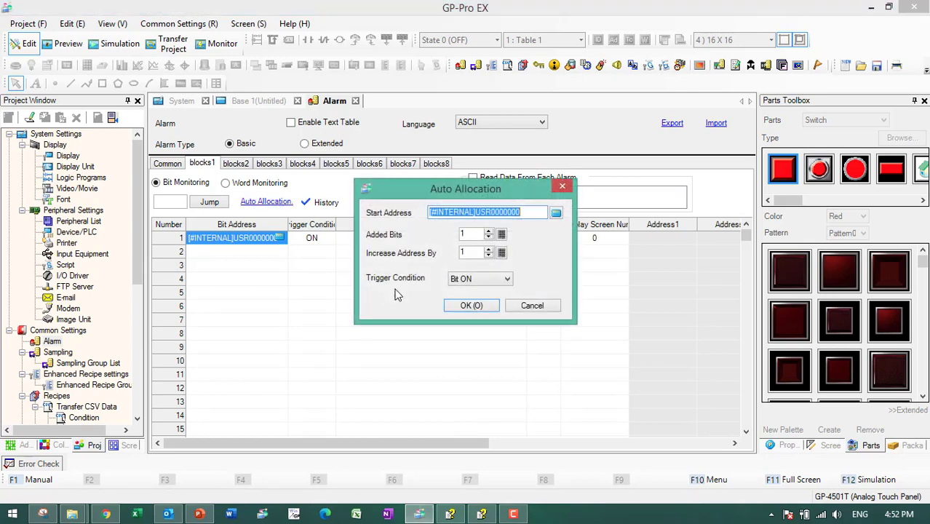
left_click(489, 230)
left_click(489, 231)
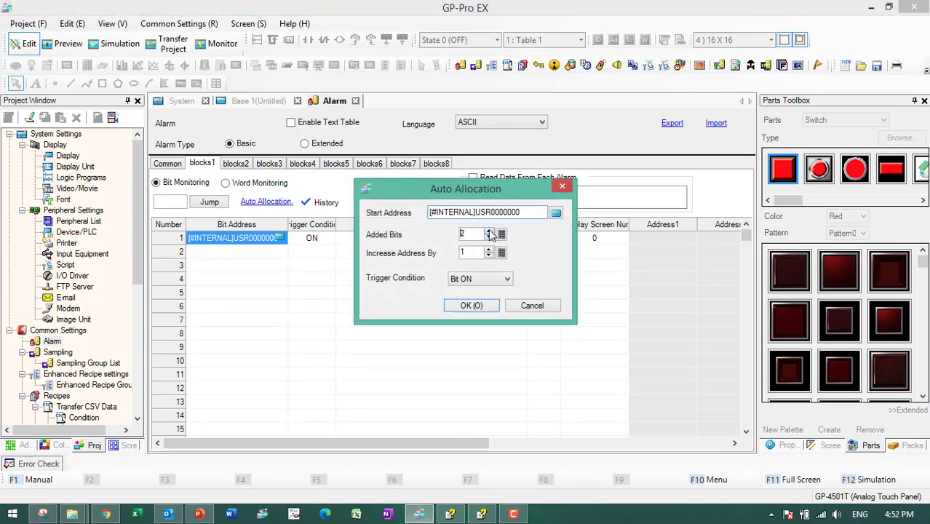
left_click(473, 306)
- Type HIGH PRESSURE!, LOW TEMPERATURE!!! and ALARM : SHUTDOWN!!! into the Message cells of rows 1–3
double_click(400, 239)
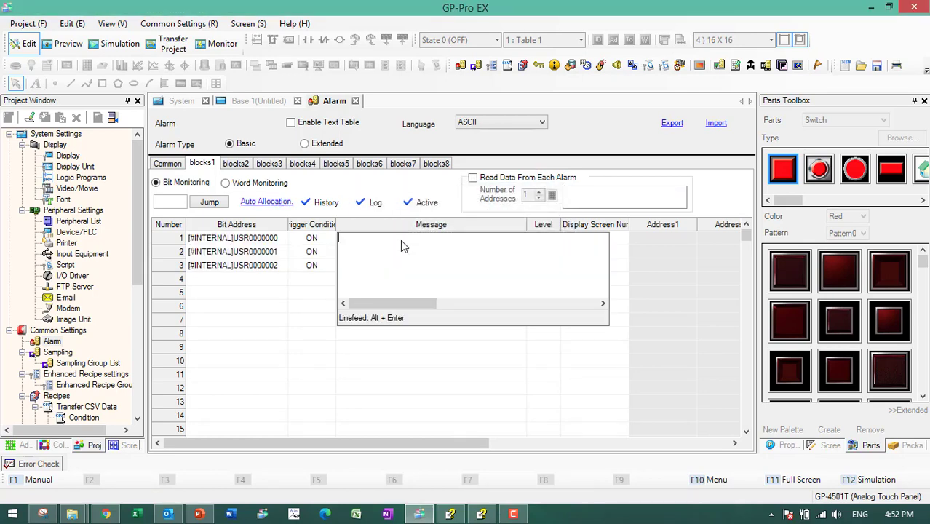
type("HIGH PRESSURE!")
key("Return")
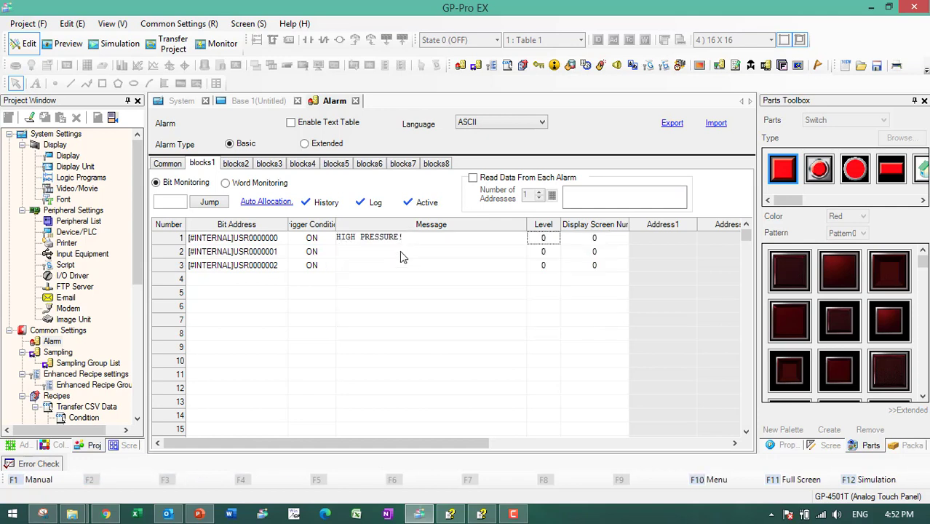
double_click(400, 256)
type("HI")
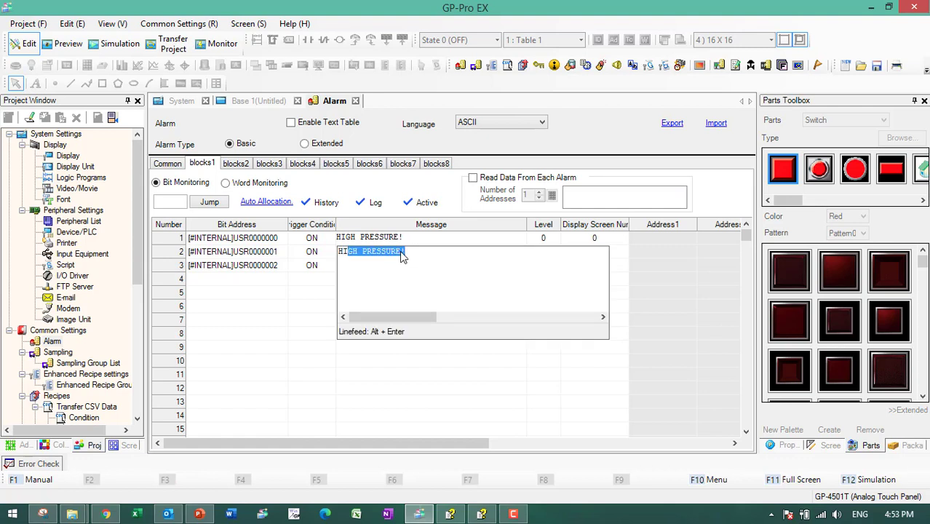
key("BackSpace")
key("BackSpace")
key("BackSpace")
type("!!!")
key("Return")
left_click(347, 268)
left_click(348, 268)
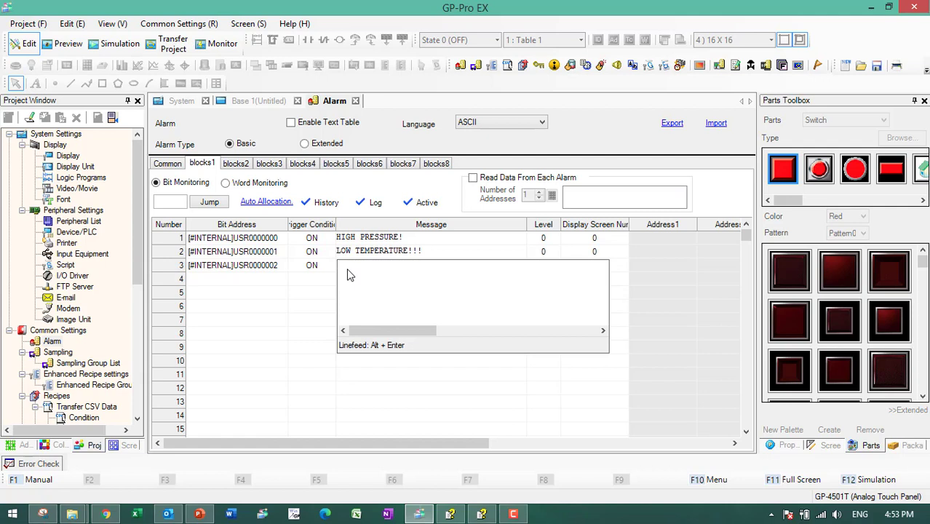
type("ALARM : SHUTDOWN!!!")
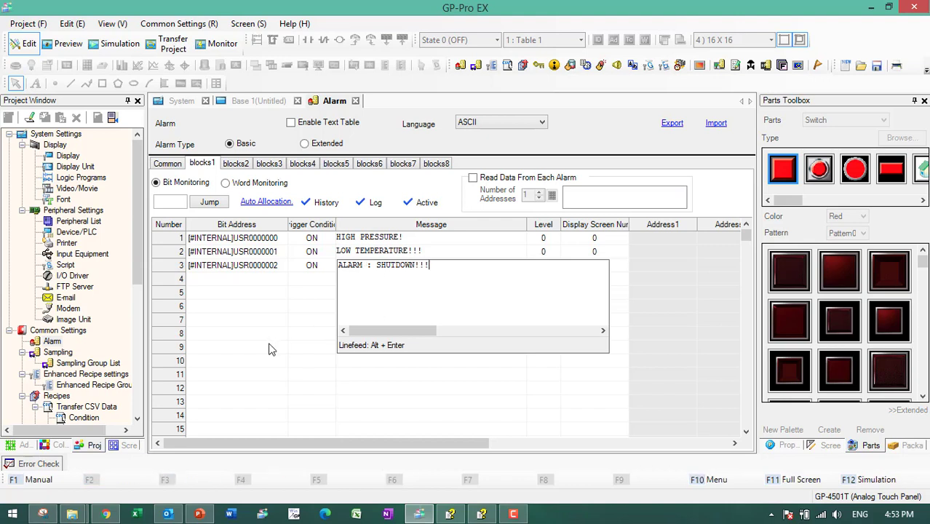
key("Return")
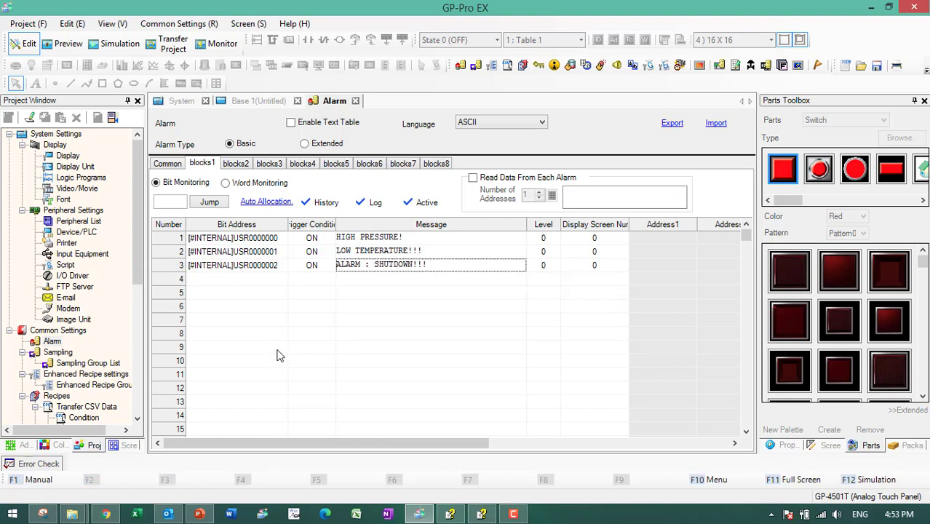
- Place a square switch near the lower left of the Base 1 screen
left_click(182, 101)
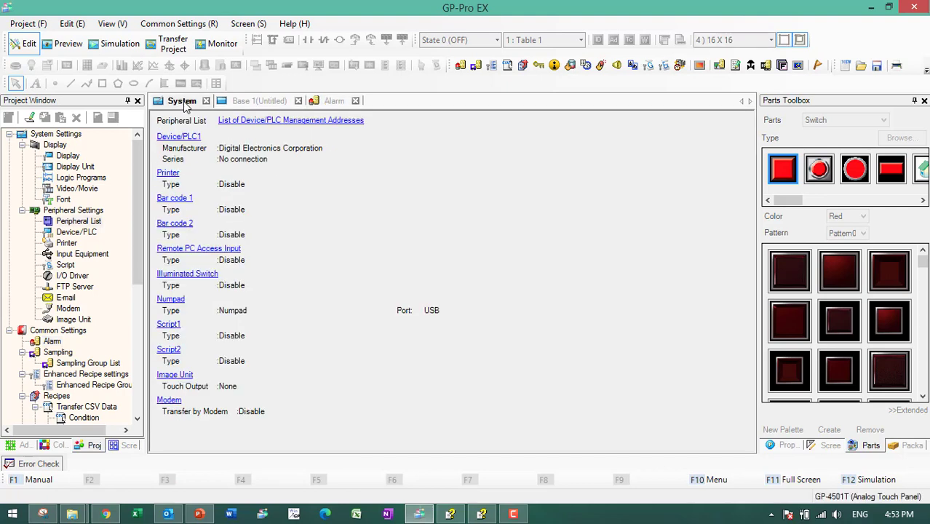
left_click(237, 101)
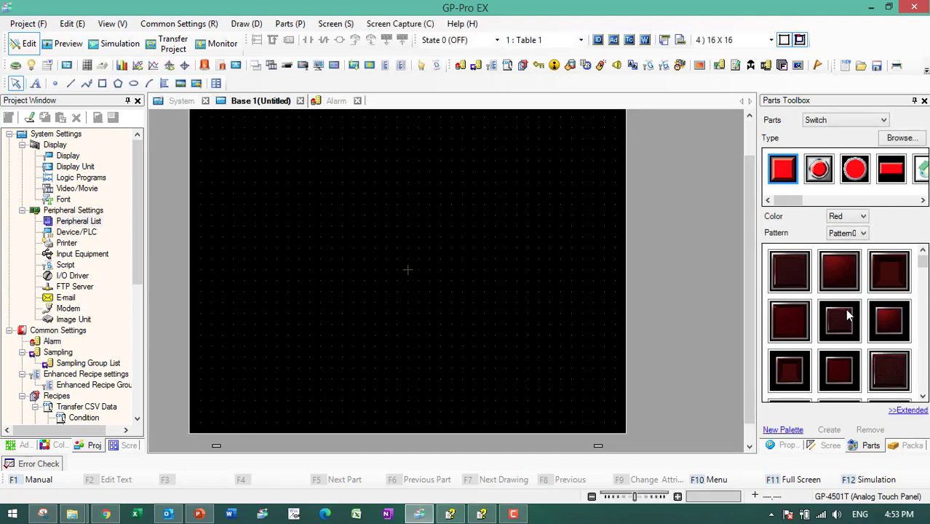
left_click(789, 273)
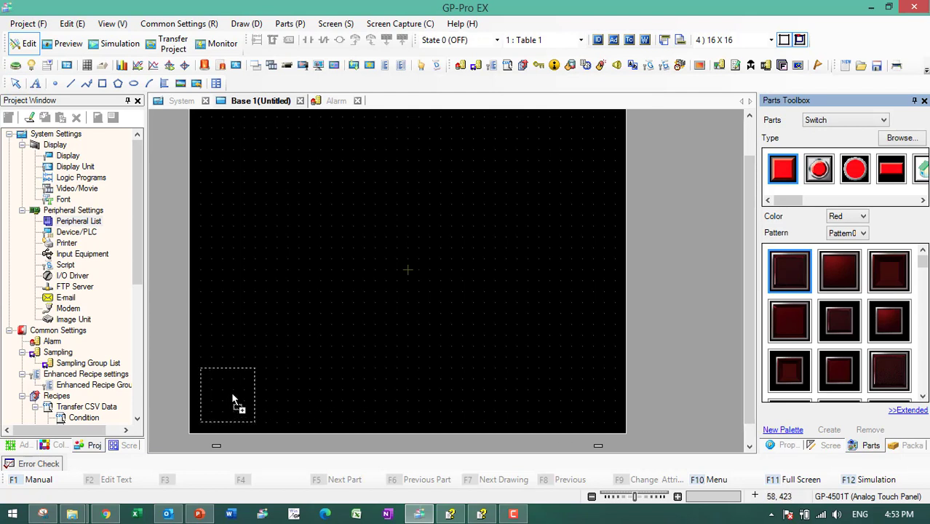
key("Escape")
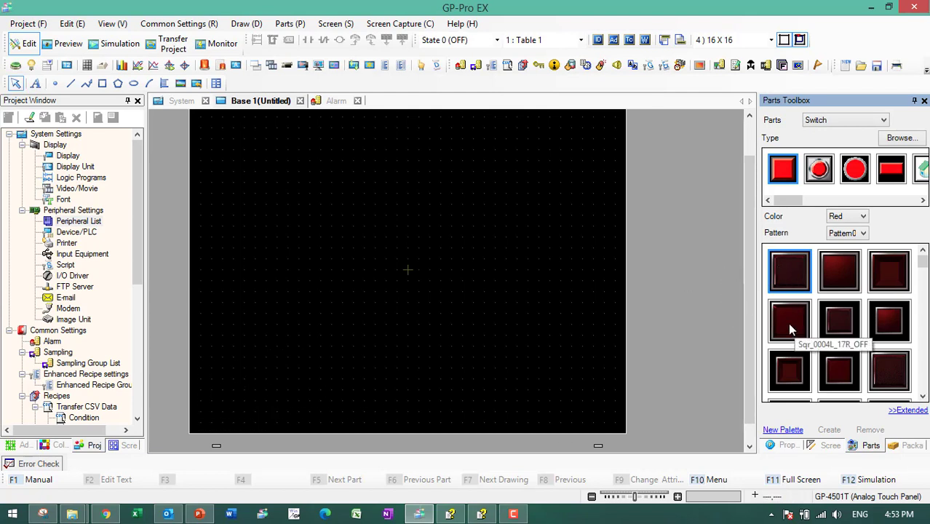
left_click(517, 515)
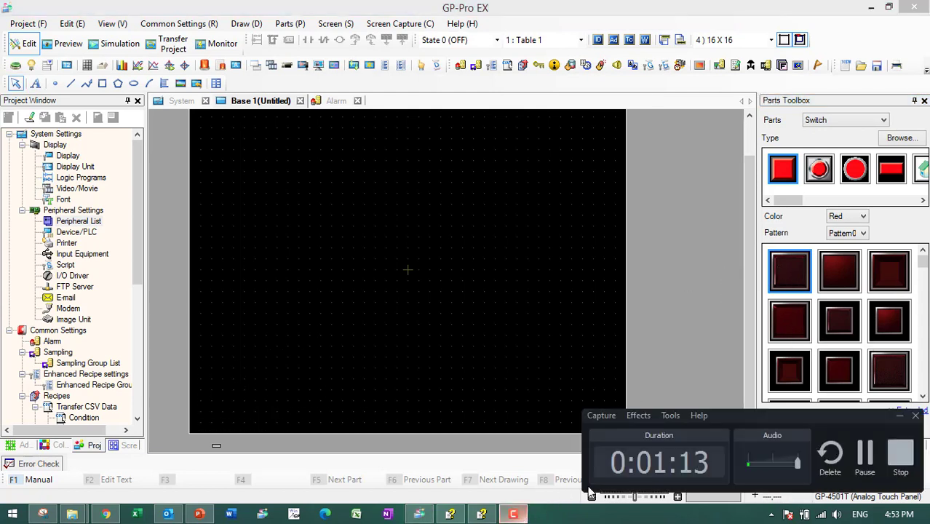
left_click(866, 460)
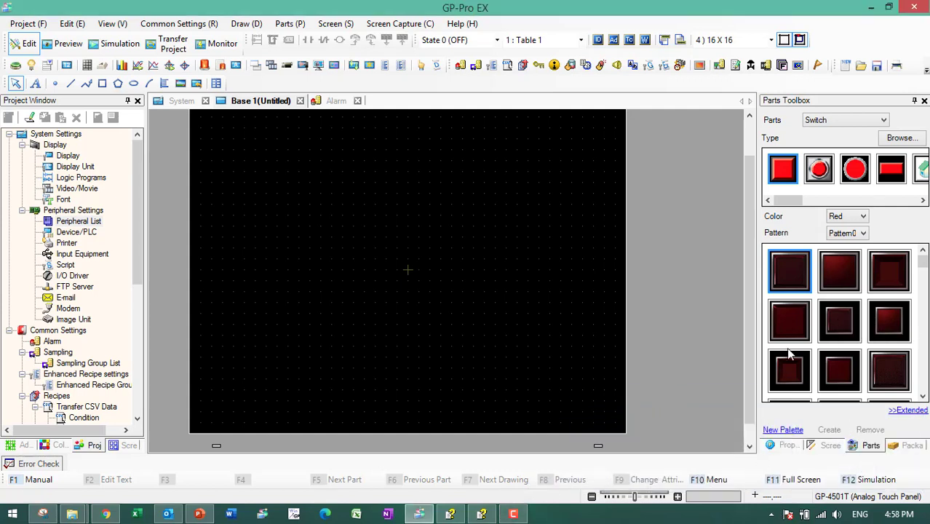
left_click(839, 321)
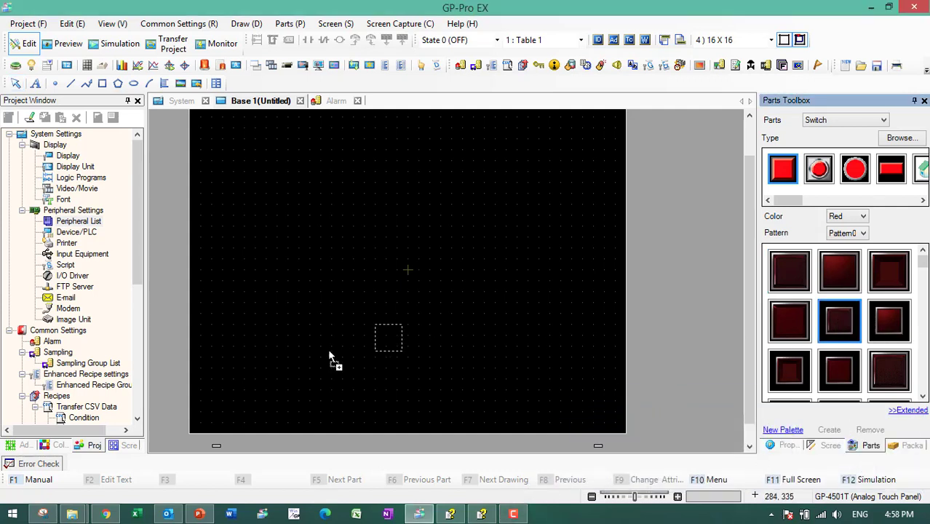
left_click(236, 386)
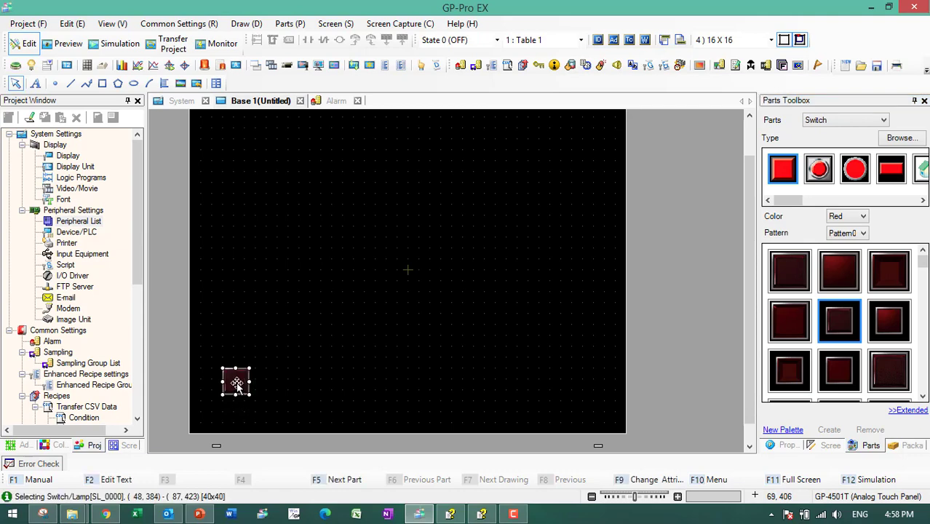
- Set the switch's bit action to Bit Invert and enable its lamp feature
double_click(236, 384)
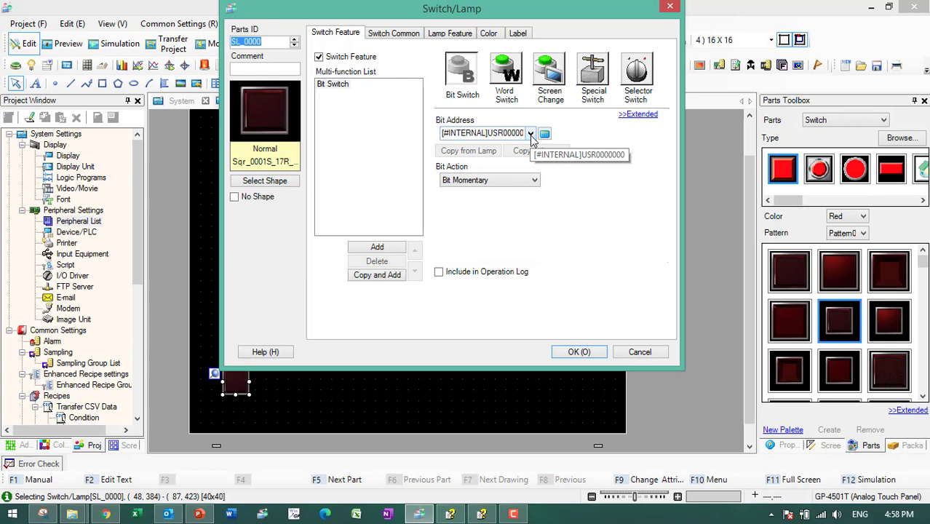
left_click(534, 180)
left_click(531, 219)
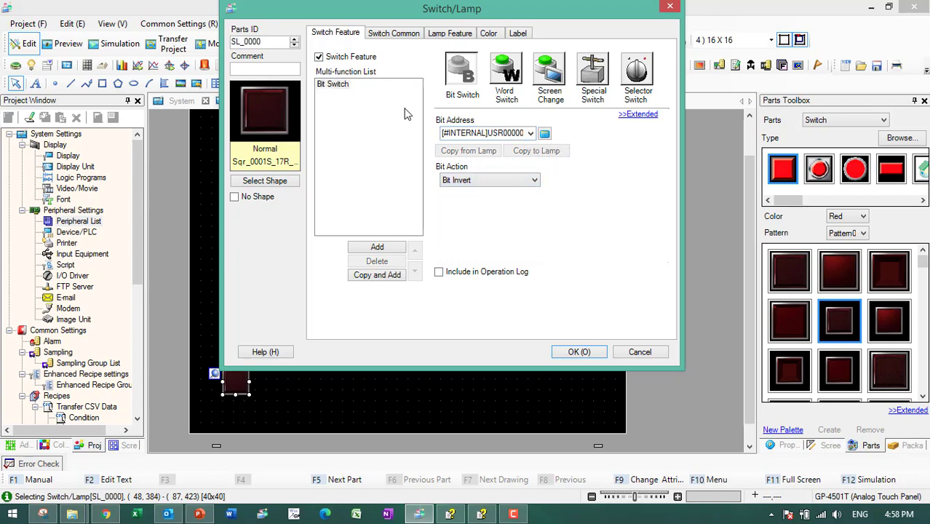
left_click(443, 35)
left_click(354, 59)
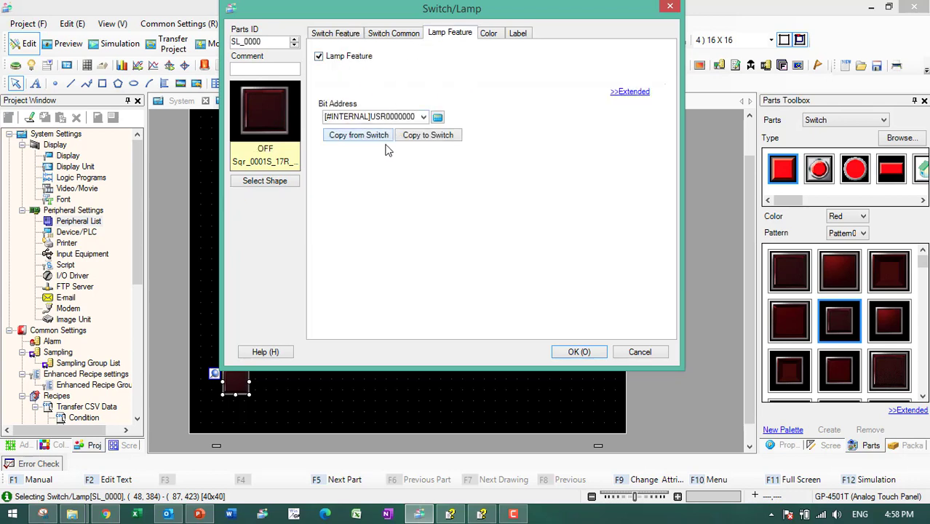
left_click(586, 352)
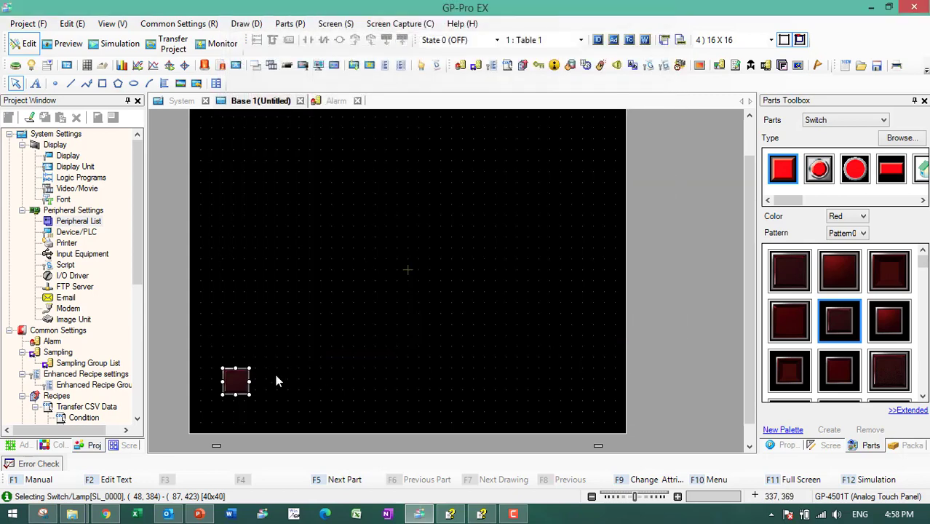
- Review the switch's label settings without changes and bring up its context menu
double_click(235, 381)
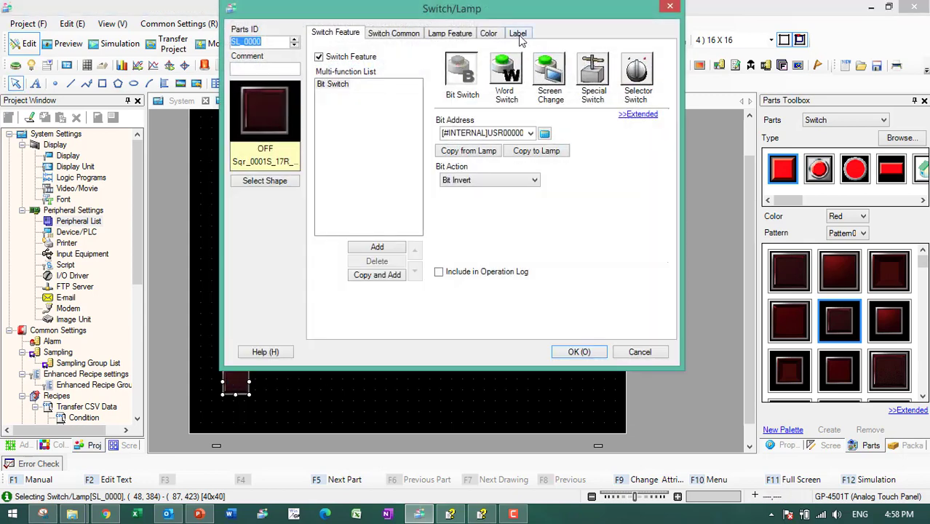
left_click(517, 34)
left_click(646, 351)
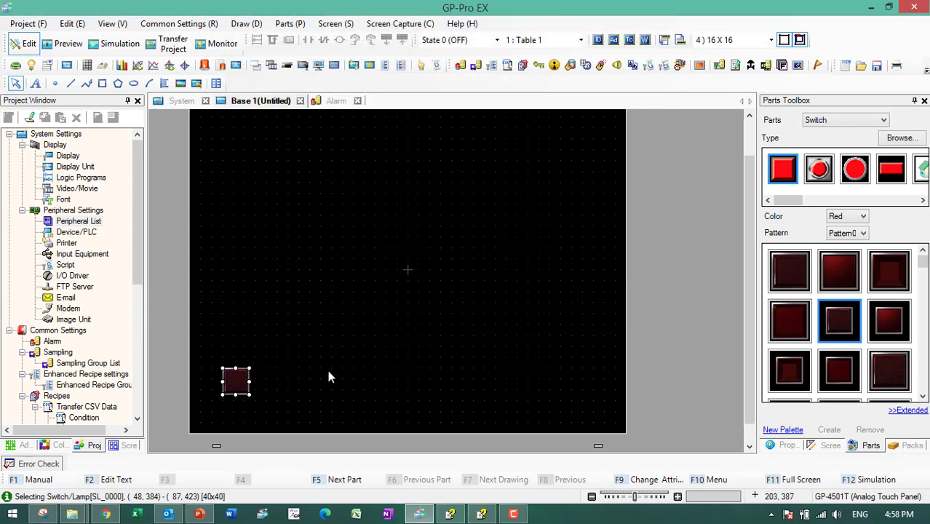
right_click(237, 384)
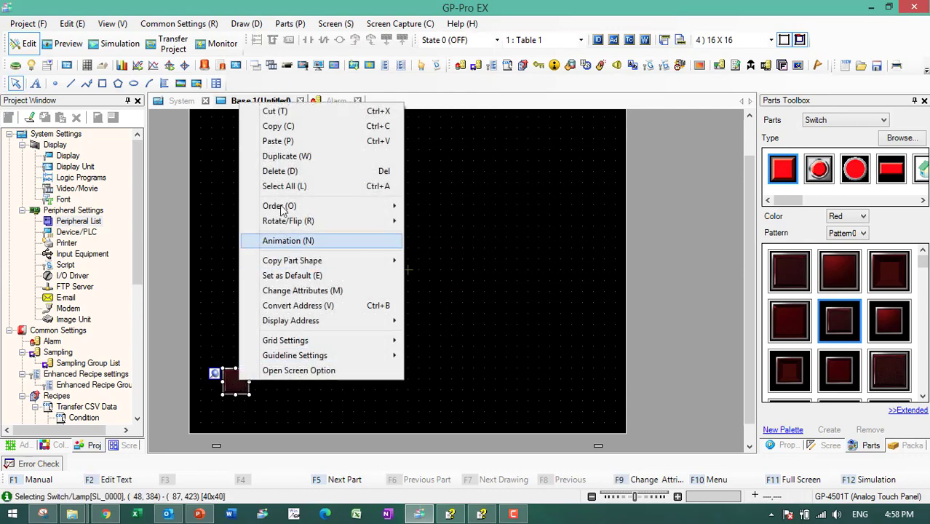
left_click(286, 156)
left_click_drag(412, 190, 377, 192)
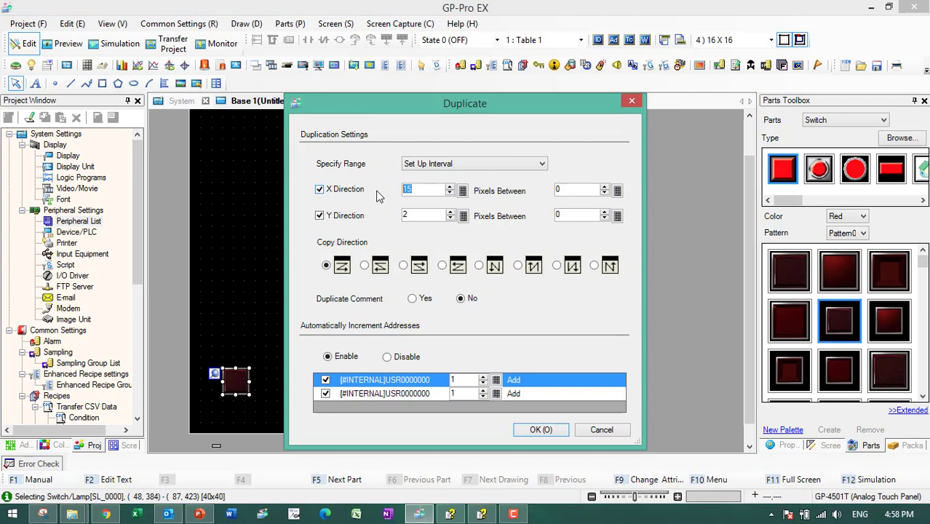
type("3")
left_click_drag(425, 216, 386, 219)
type("1")
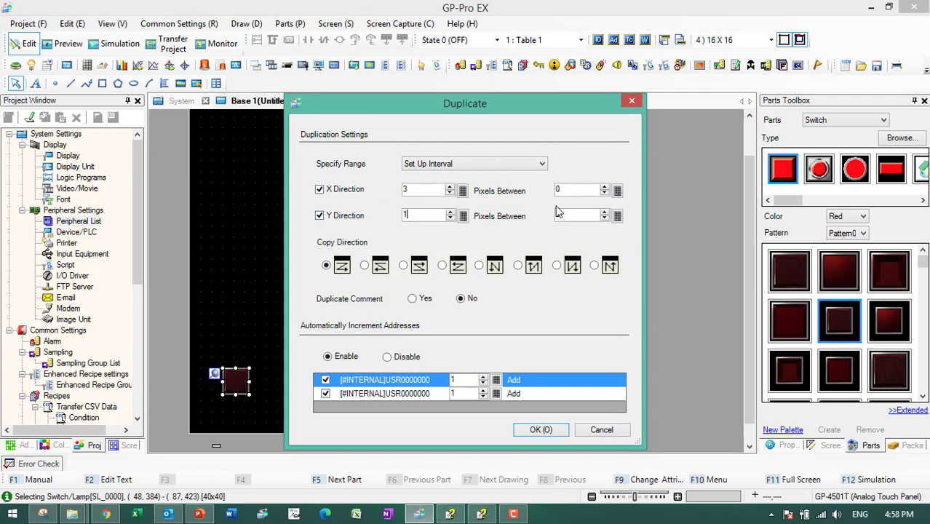
left_click_drag(584, 190, 538, 194)
left_click(541, 429)
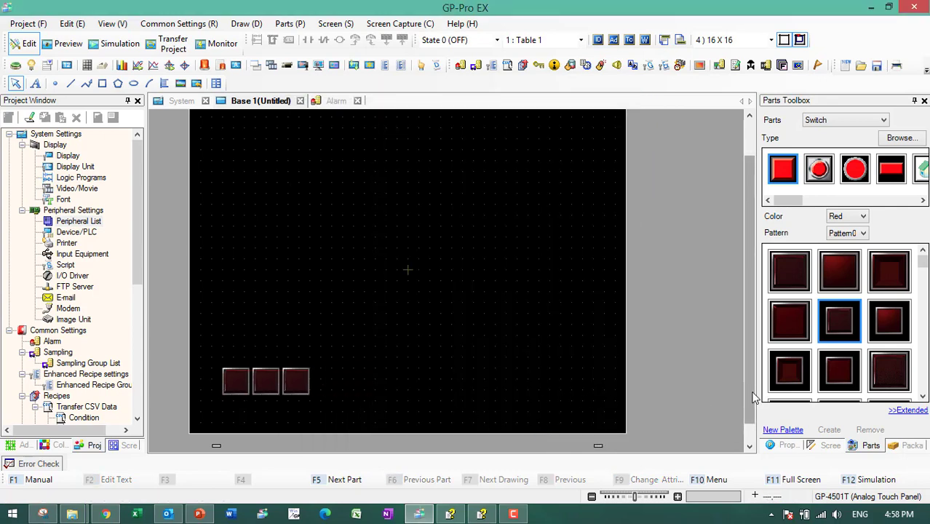
scroll(754, 394, "up", 1)
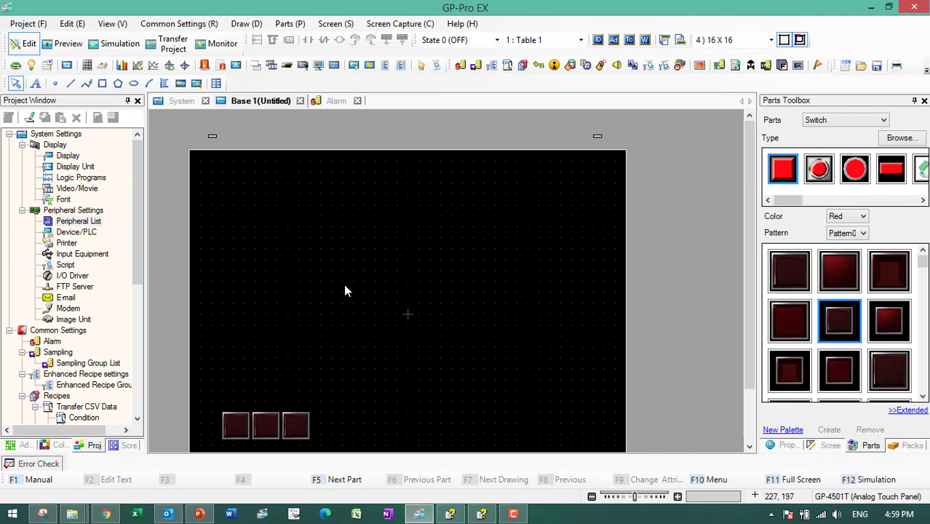
- Place a numeric data display on Base 1
left_click(291, 25)
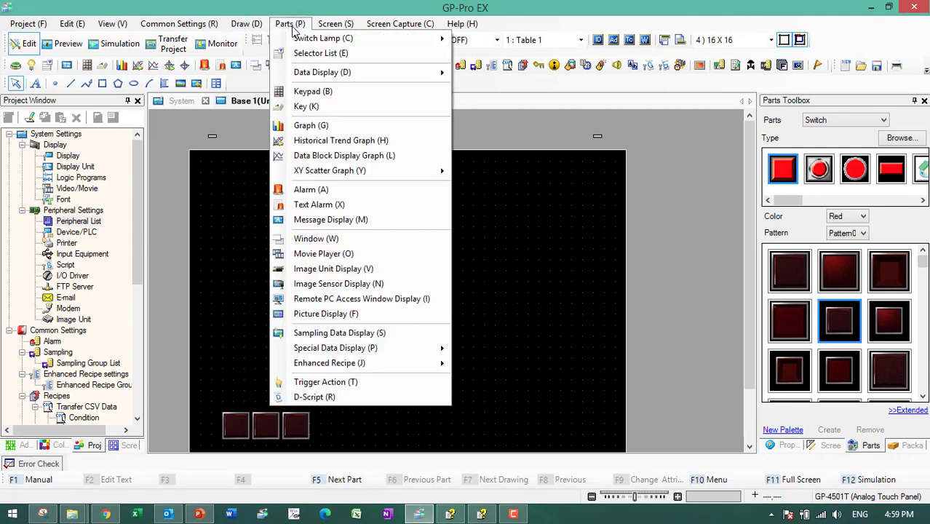
left_click(523, 186)
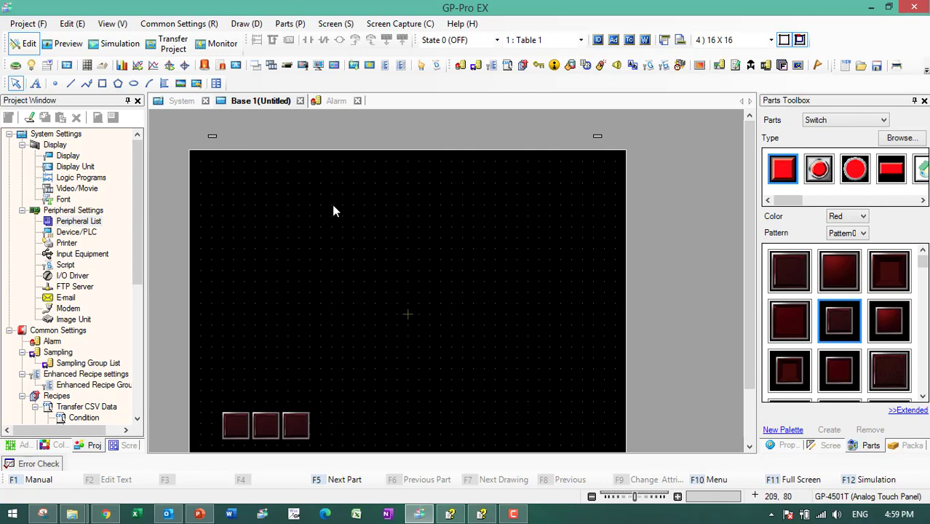
left_click(66, 65)
left_click(234, 205)
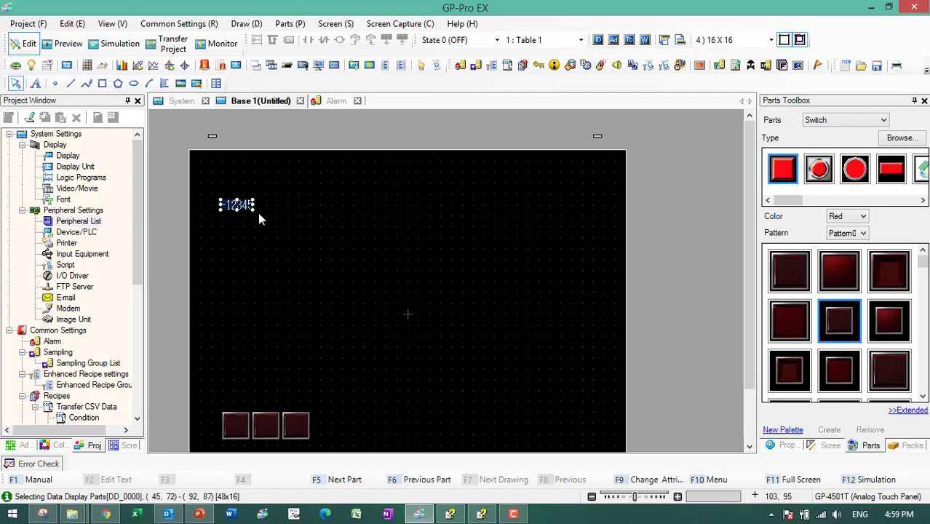
- Duplicate the display into a 10 by 10 grid with auto-incrementing addresses
right_click(247, 209)
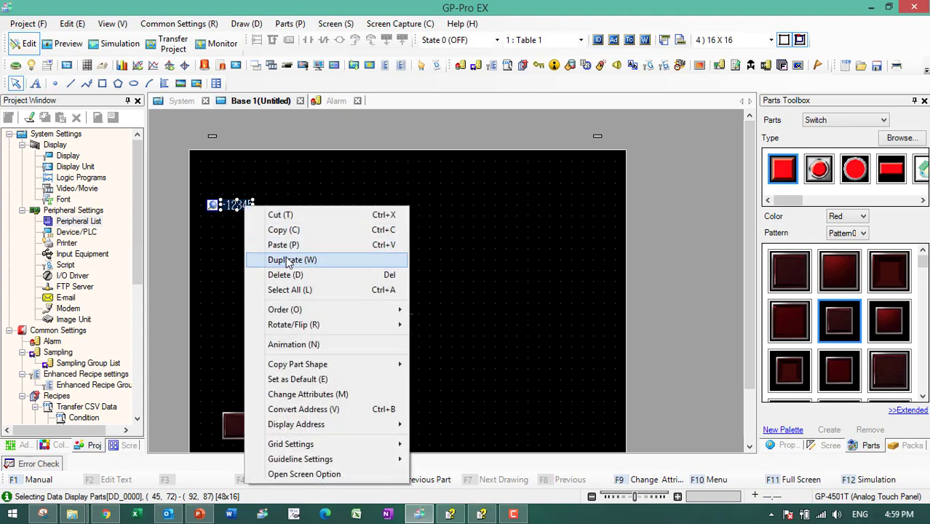
left_click(291, 260)
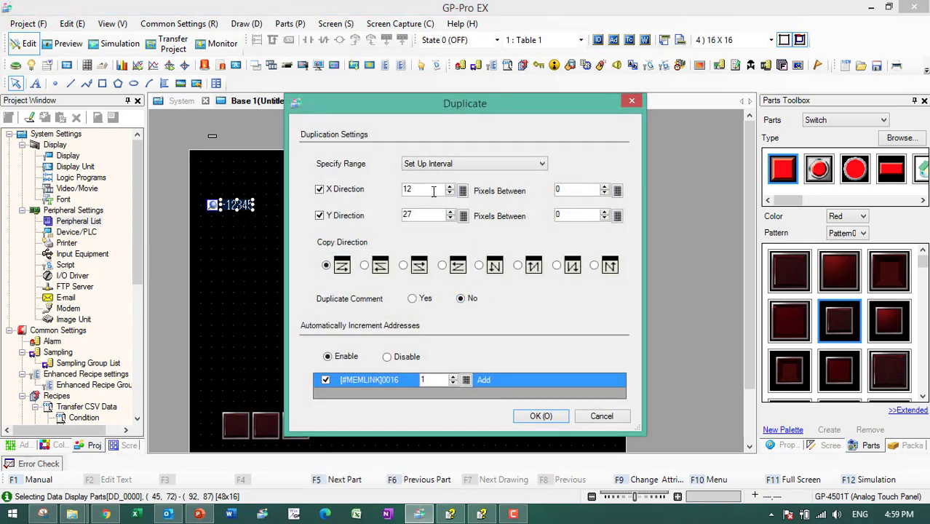
left_click_drag(433, 191, 387, 198)
type("10")
left_click_drag(421, 216, 391, 219)
type("10")
type("1234")
left_click_drag(575, 215, 535, 190)
type("5")
left_click(557, 416)
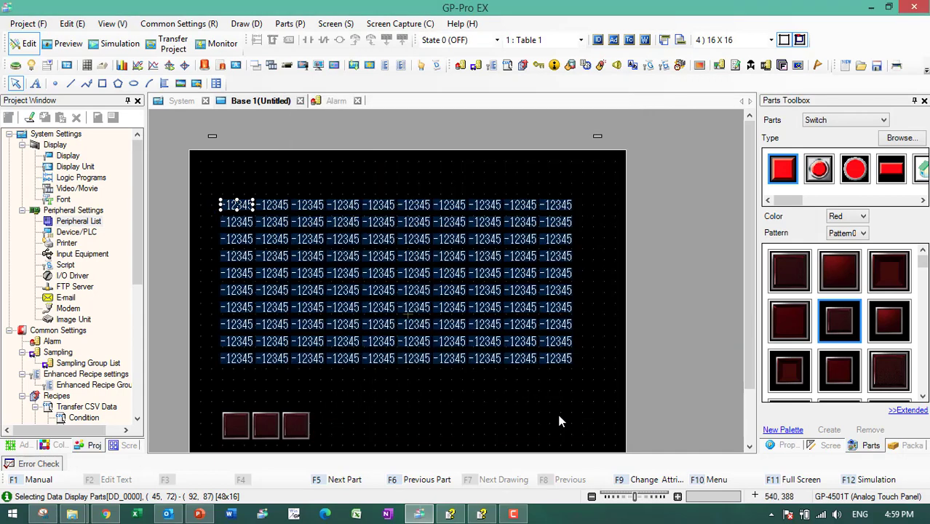
left_click(660, 399)
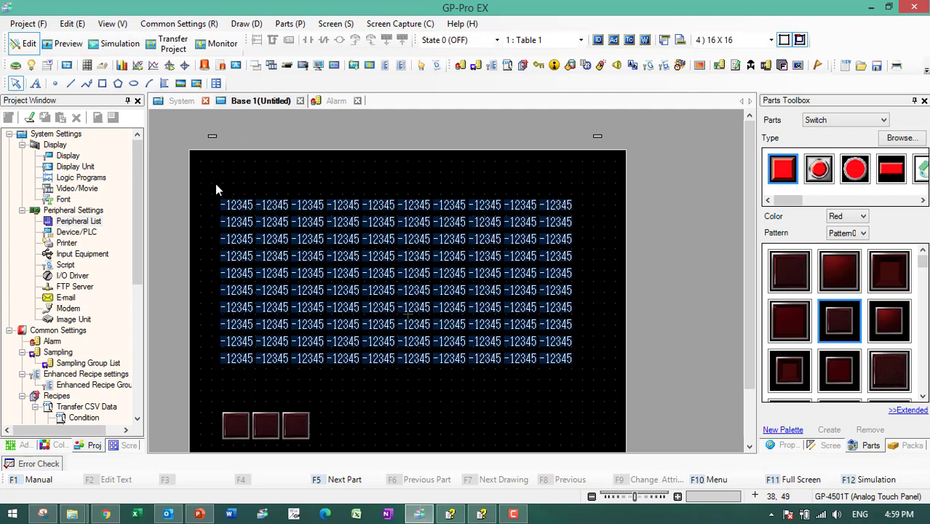
- Place an alarm display part near the middle of Base 1
left_click(291, 25)
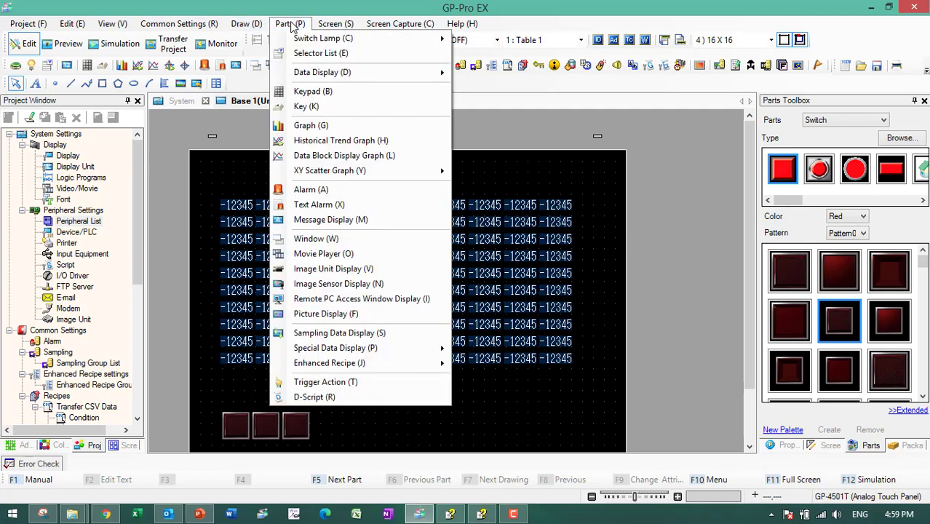
left_click(339, 193)
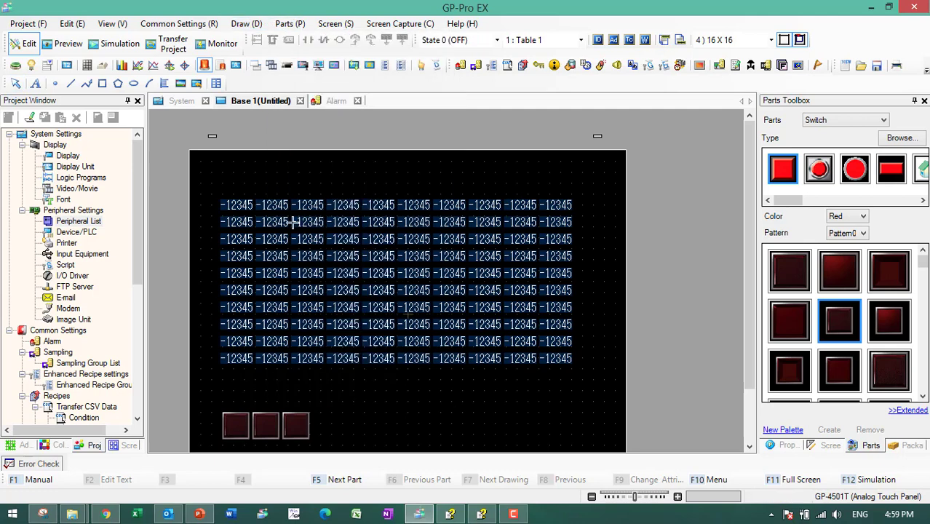
left_click(222, 186)
left_click_drag(225, 185, 368, 233)
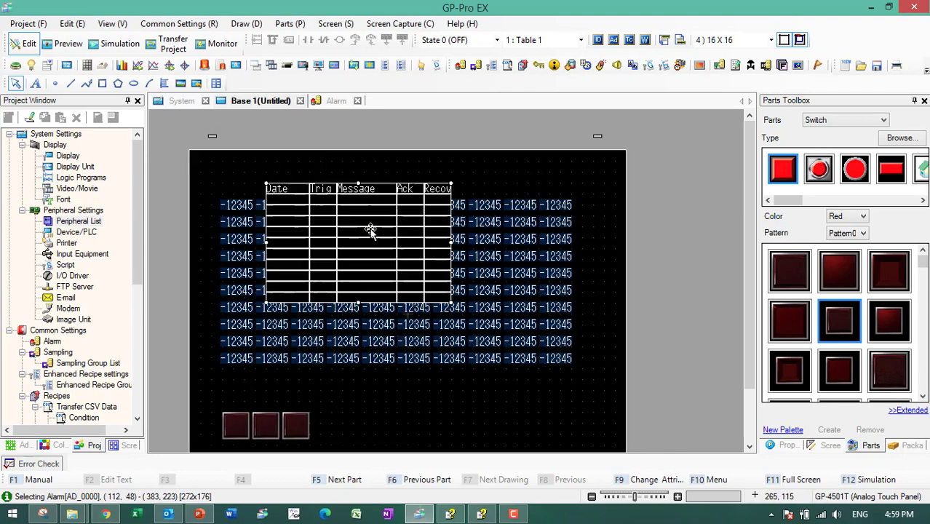
- Set the alarm display to show active alarms, one alarm at a time
double_click(357, 223)
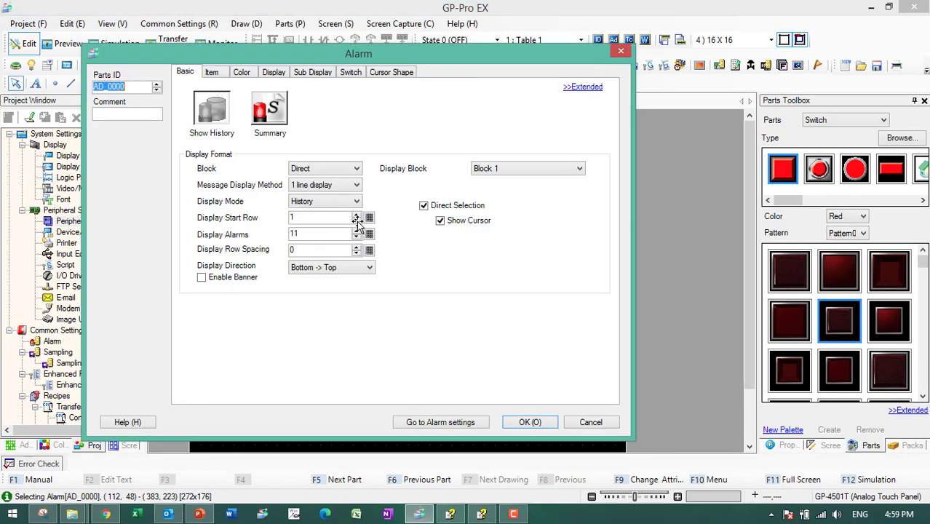
left_click(356, 202)
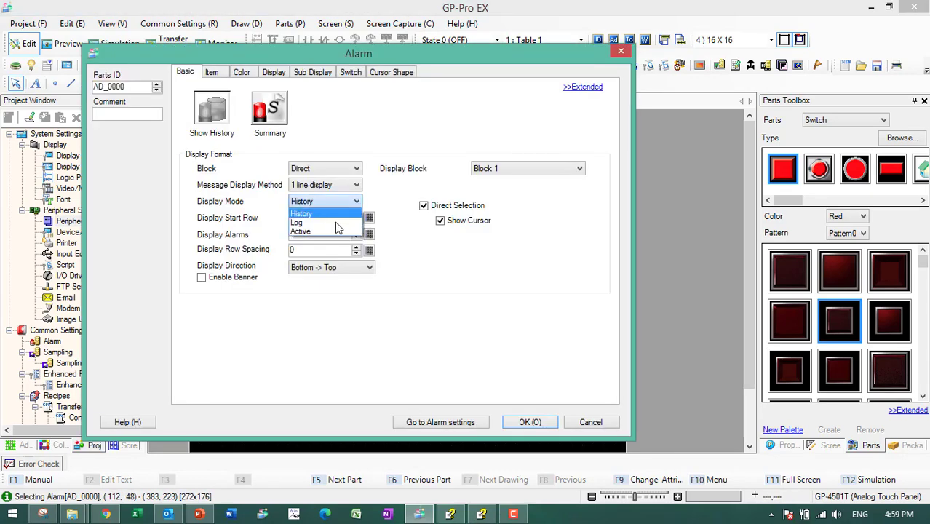
left_click(335, 231)
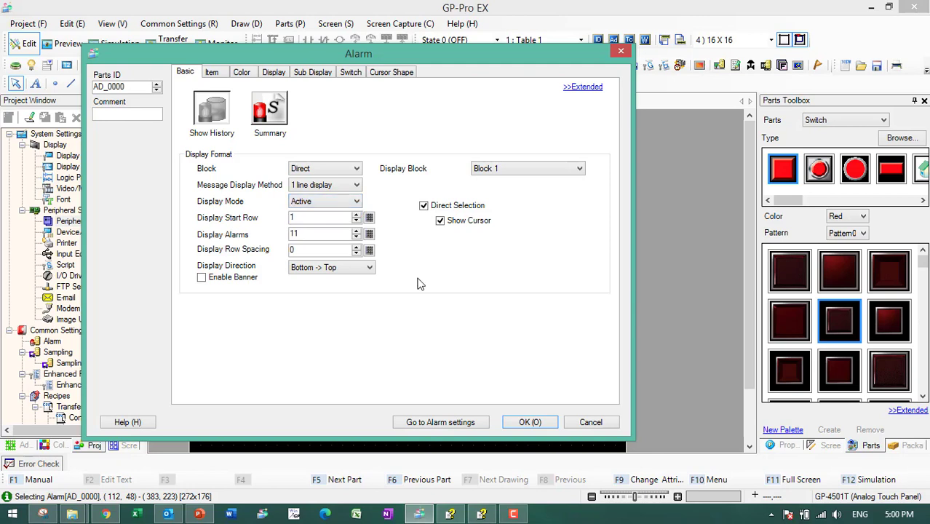
double_click(290, 233)
- Set the Message column width to 15, drop the Recovery column, and move it onto the grid's third row
left_click(212, 72)
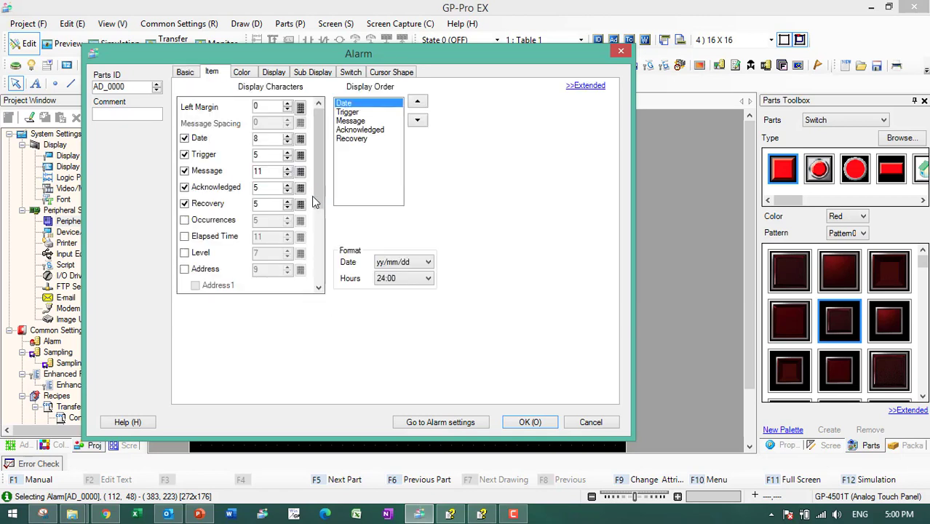
left_click_drag(276, 172, 238, 173)
type("15")
left_click(185, 204)
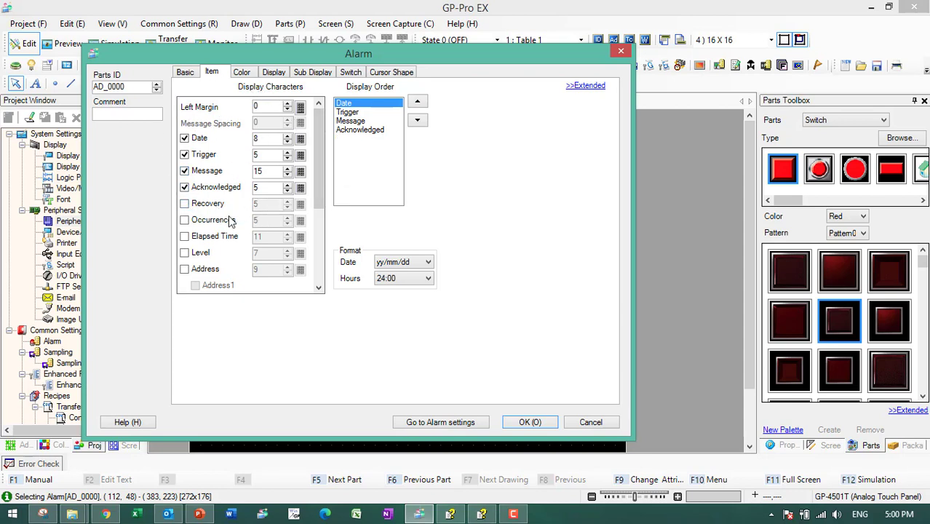
left_click(531, 422)
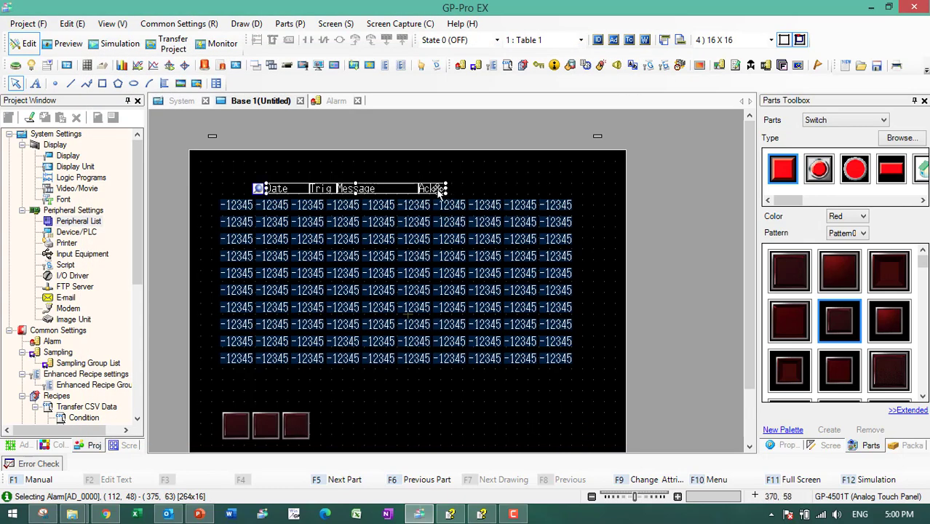
left_click_drag(439, 191, 405, 243)
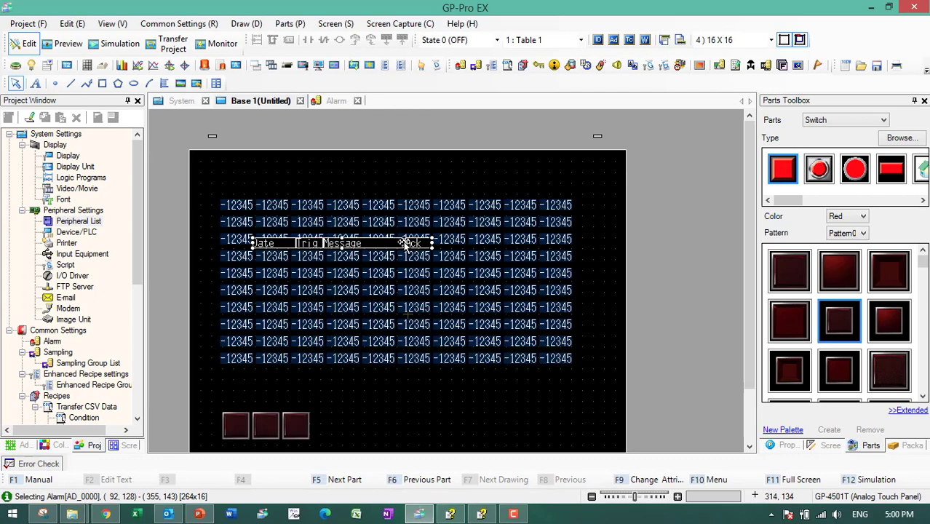
- Give the alarm line an orange 101 background that blinks slowly and red text colour 4
double_click(391, 244)
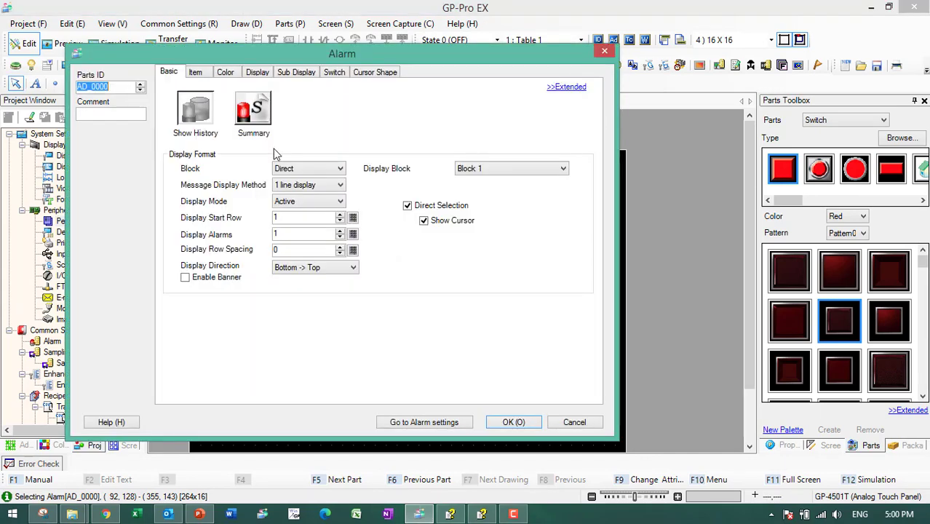
left_click(228, 72)
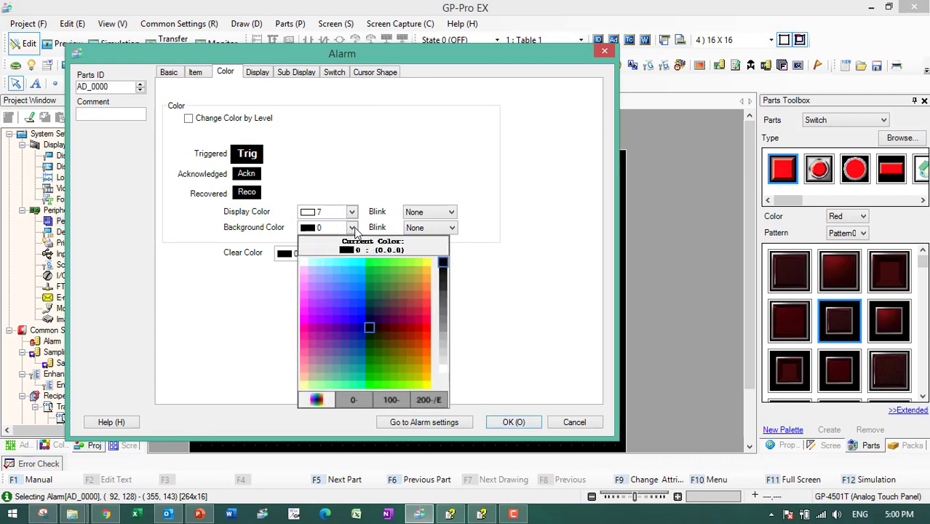
left_click(428, 278)
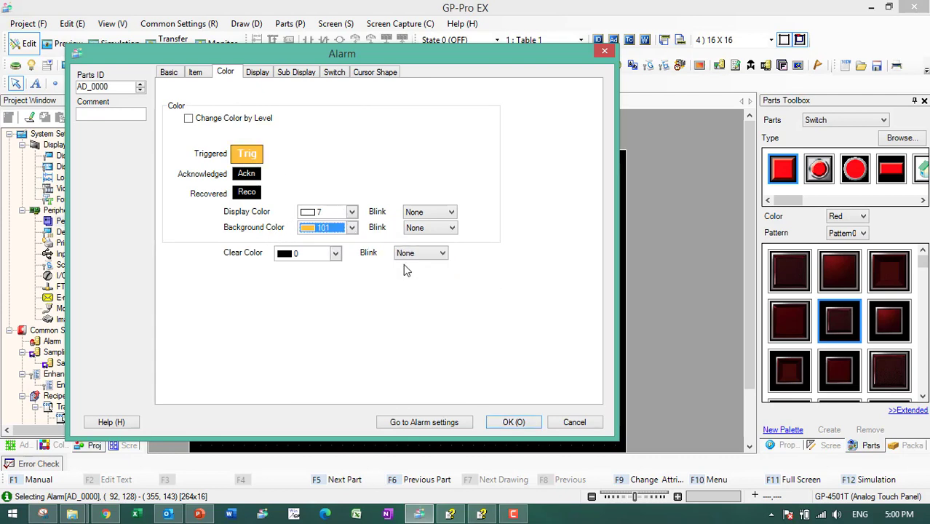
left_click(353, 213)
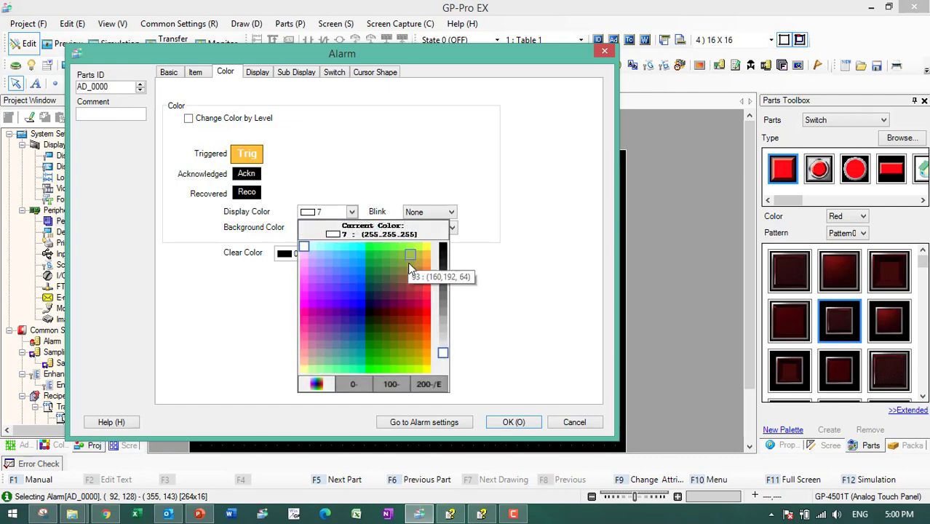
left_click(428, 318)
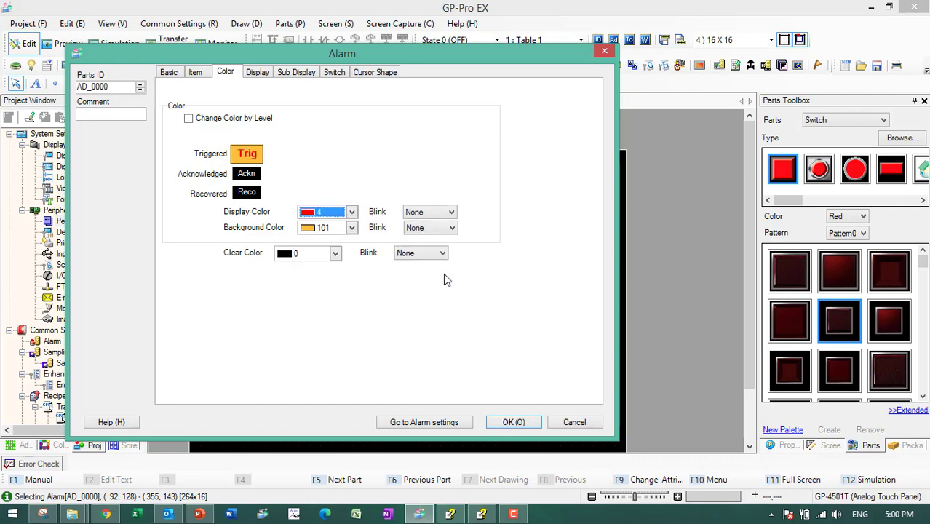
left_click(452, 229)
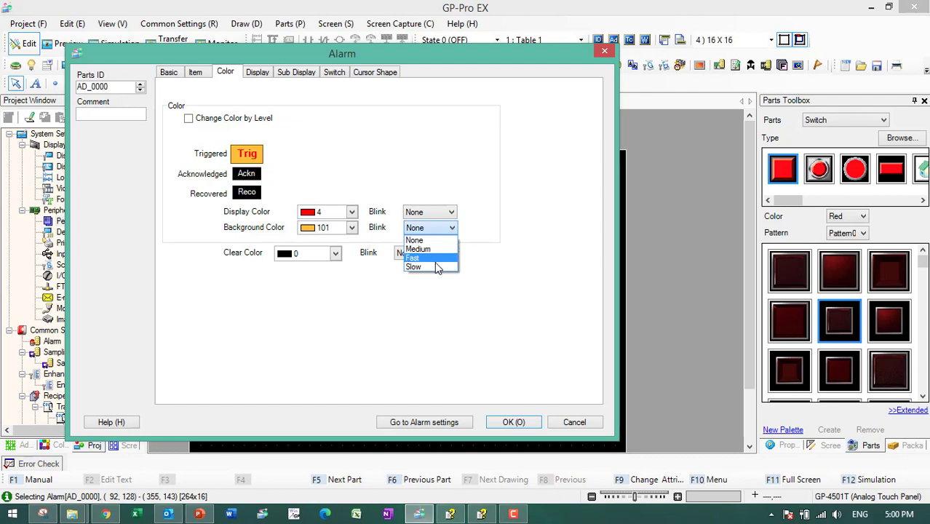
left_click(436, 266)
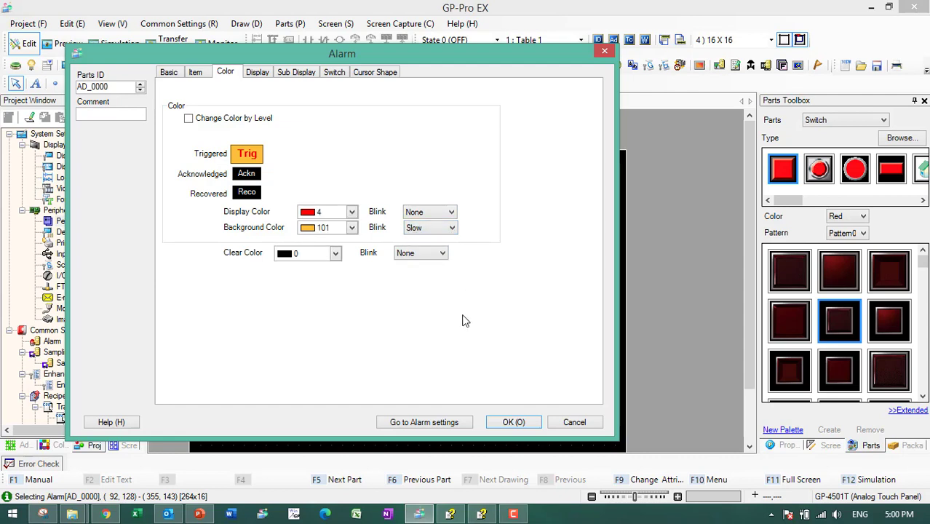
left_click(514, 423)
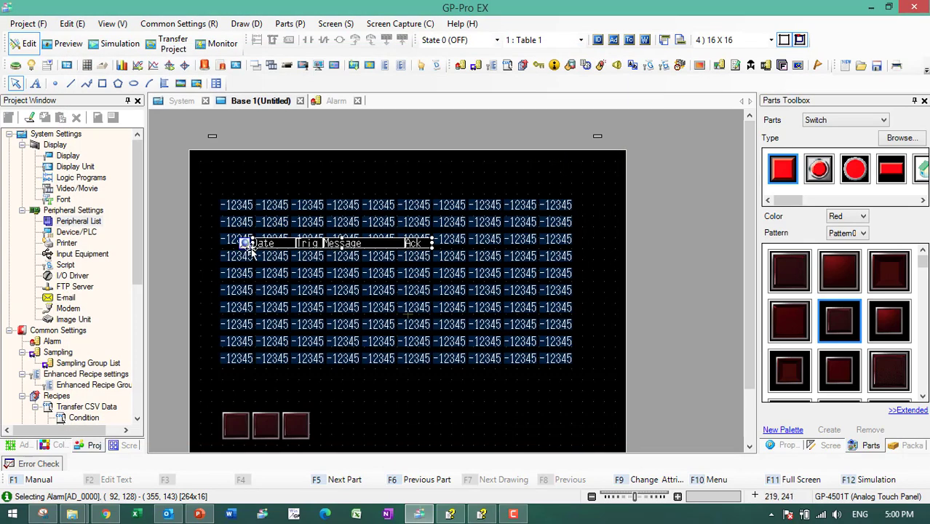
left_click(113, 43)
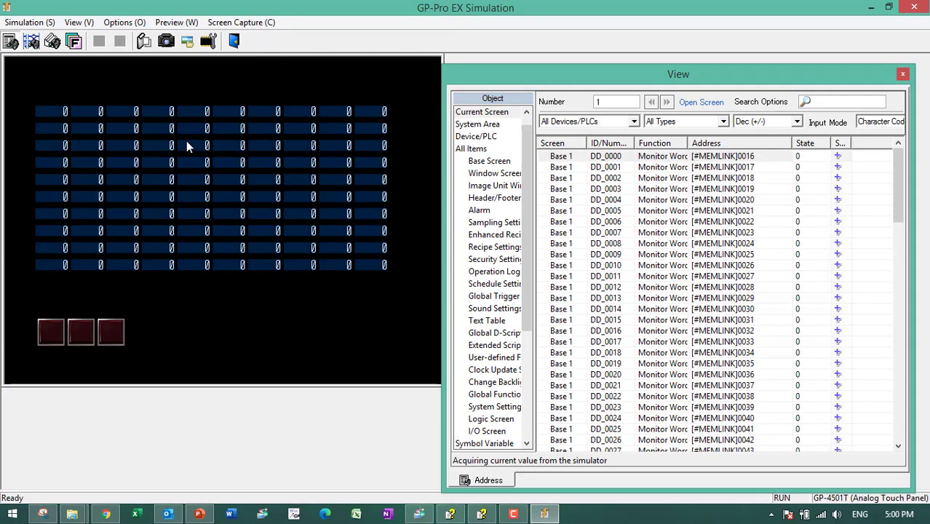
- Tie AD_0000's visibility animation to bit #H_Alarm_Trigger, then rerun the simulation
left_click(234, 41)
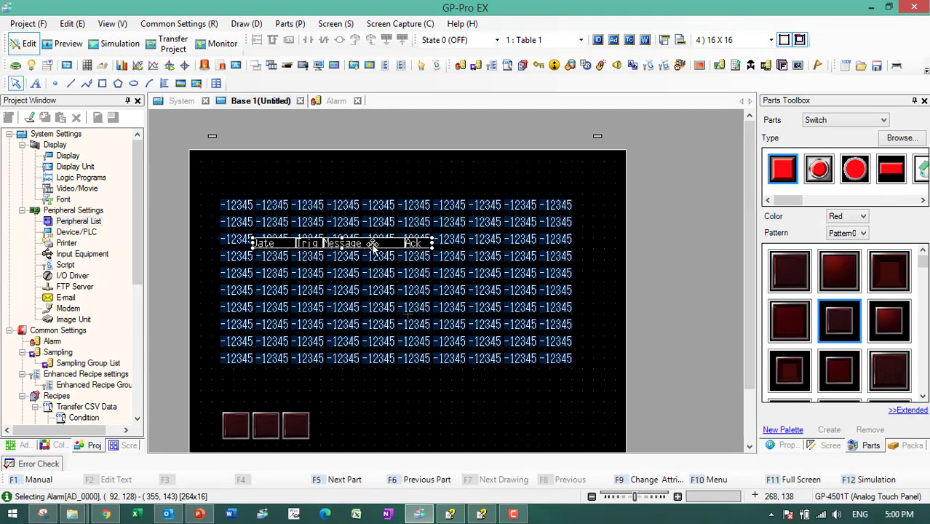
right_click(372, 246)
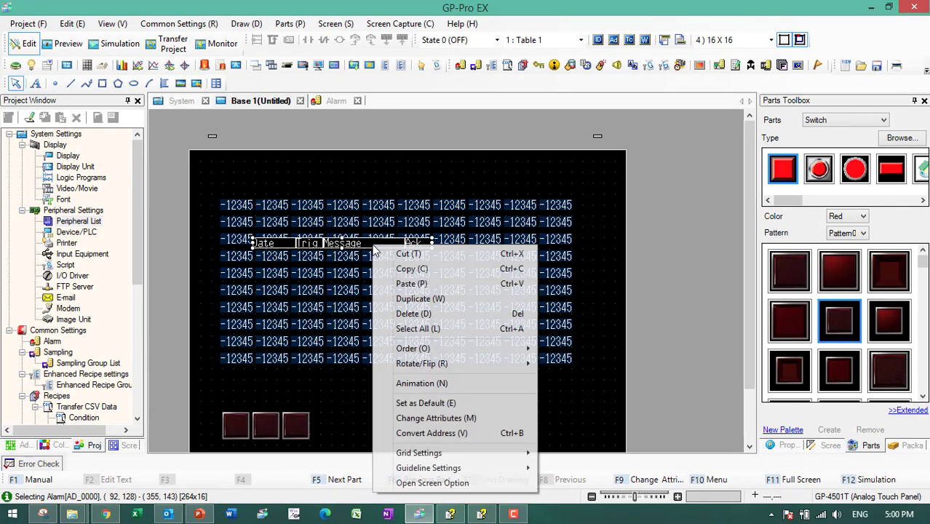
left_click(444, 383)
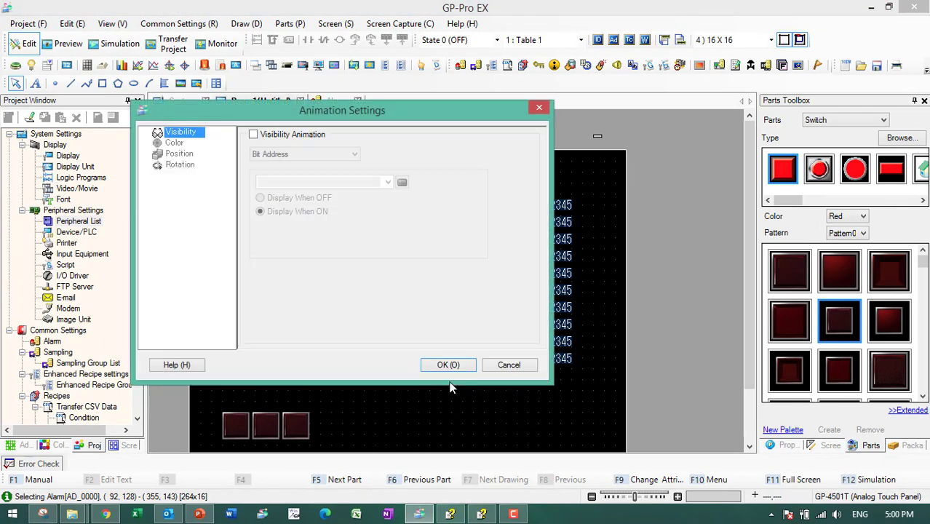
left_click(253, 133)
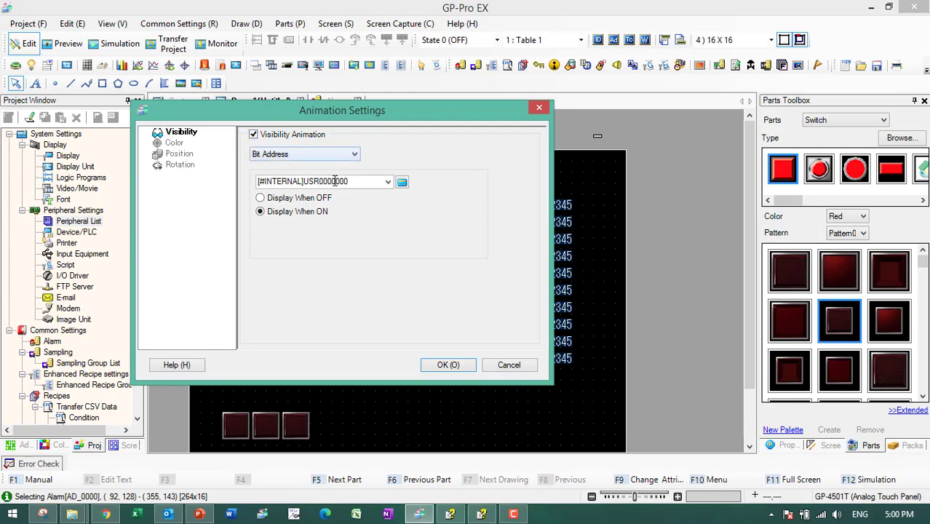
left_click(387, 182)
left_click(311, 196)
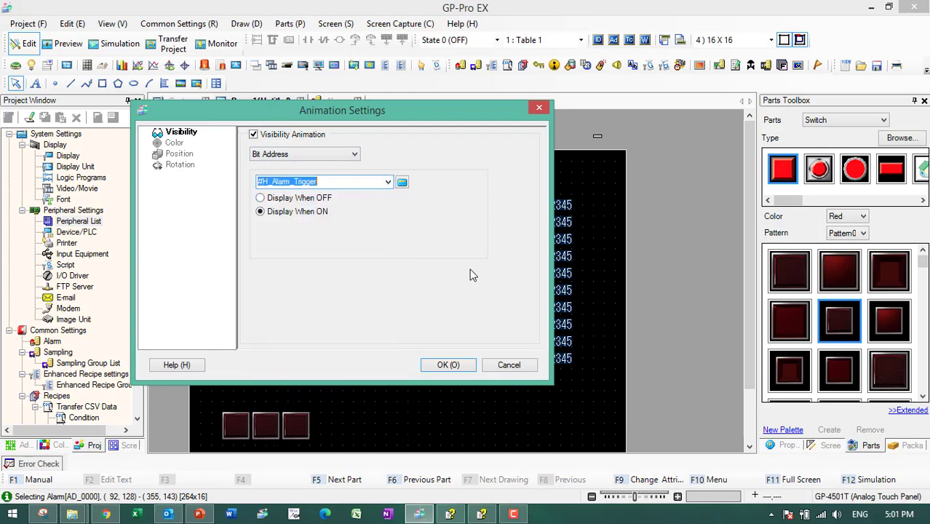
left_click(453, 362)
left_click(116, 44)
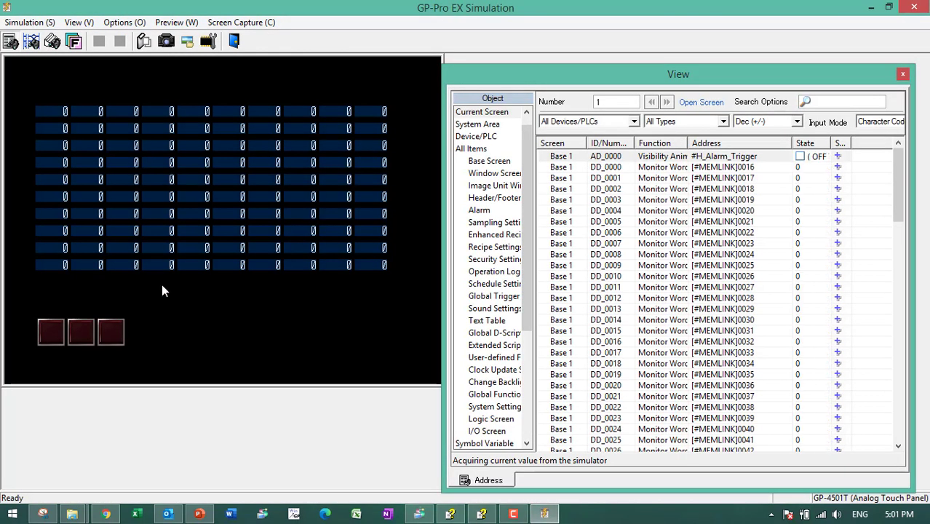
- Toggle the switches to raise and clear HIGH PRESSURE! and LOW TEMPERATURE!!!, turn H_Alarm_Trigger off, and exit
left_click(40, 336)
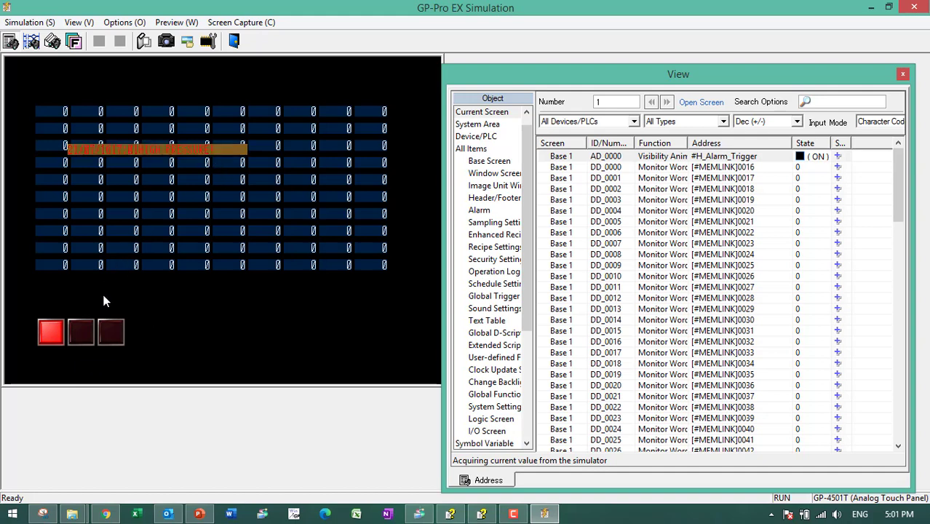
left_click(78, 336)
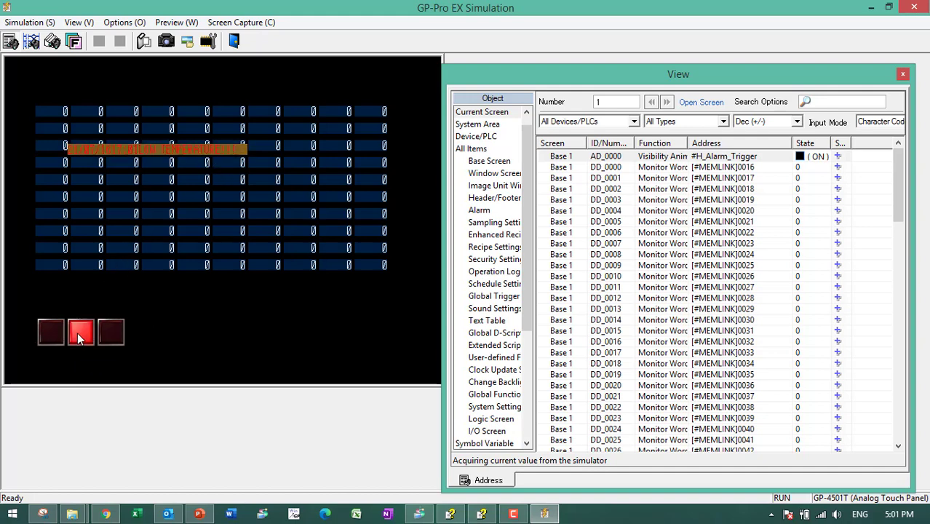
left_click(80, 337)
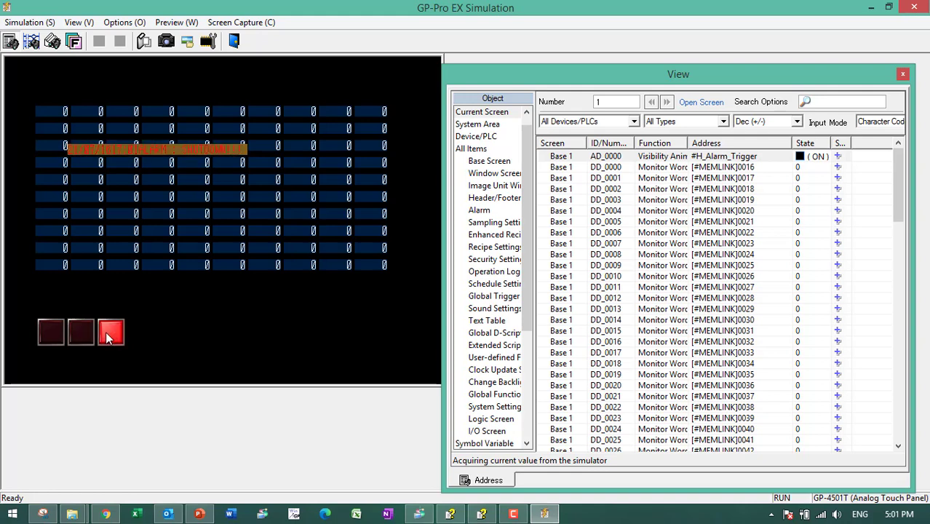
left_click(46, 332)
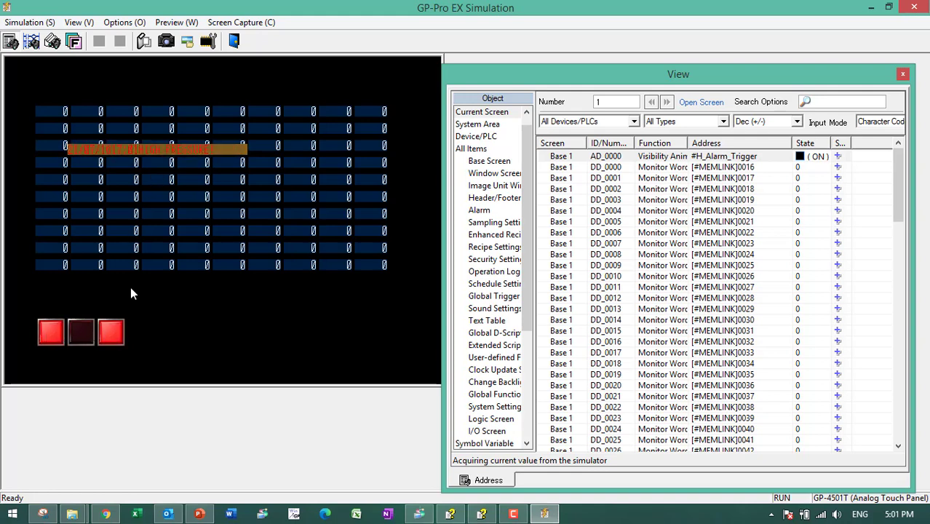
left_click(81, 329)
left_click(83, 333)
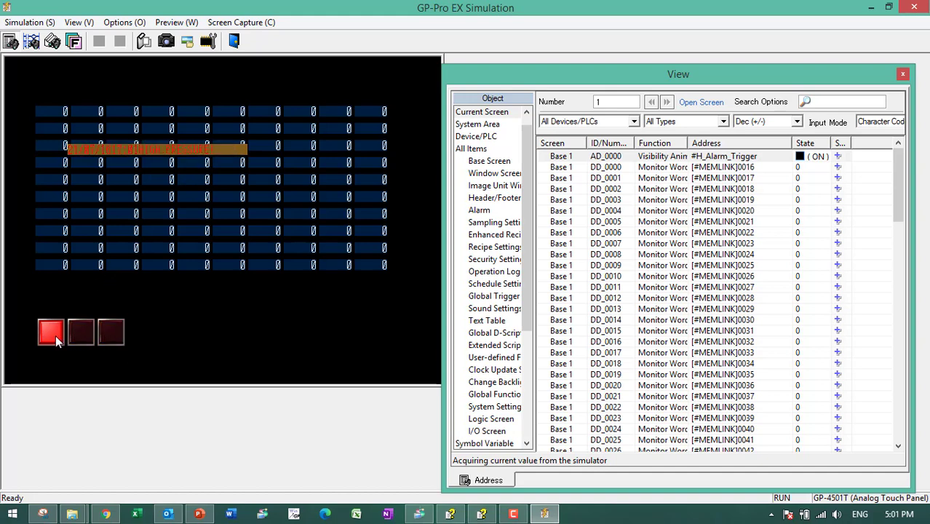
left_click(52, 335)
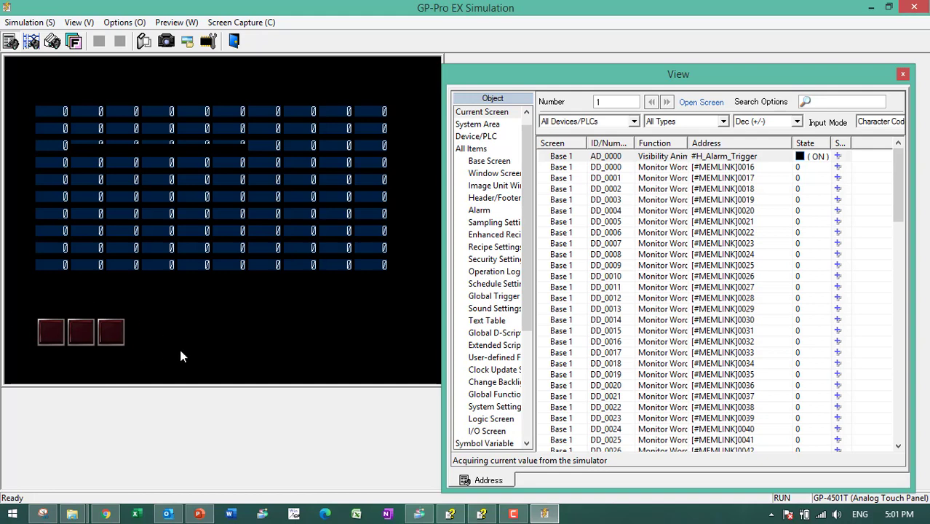
left_click(800, 156)
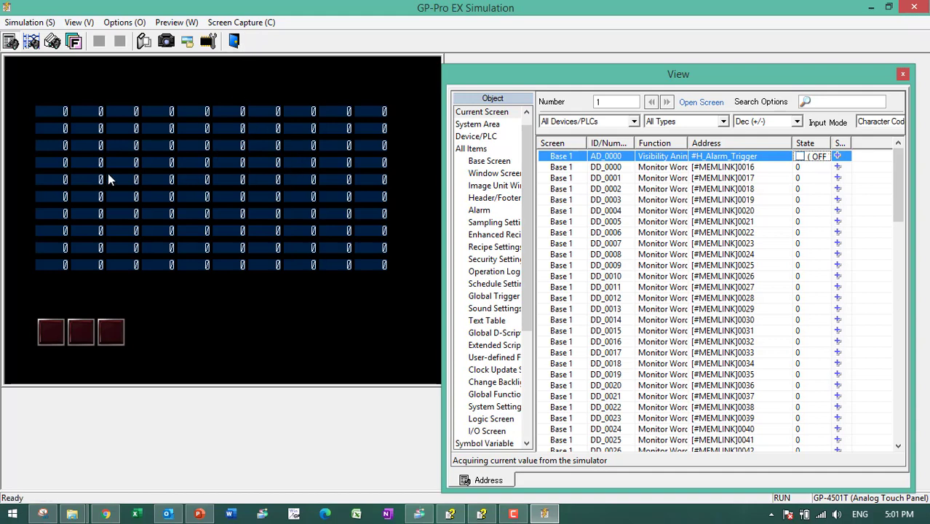
left_click(234, 43)
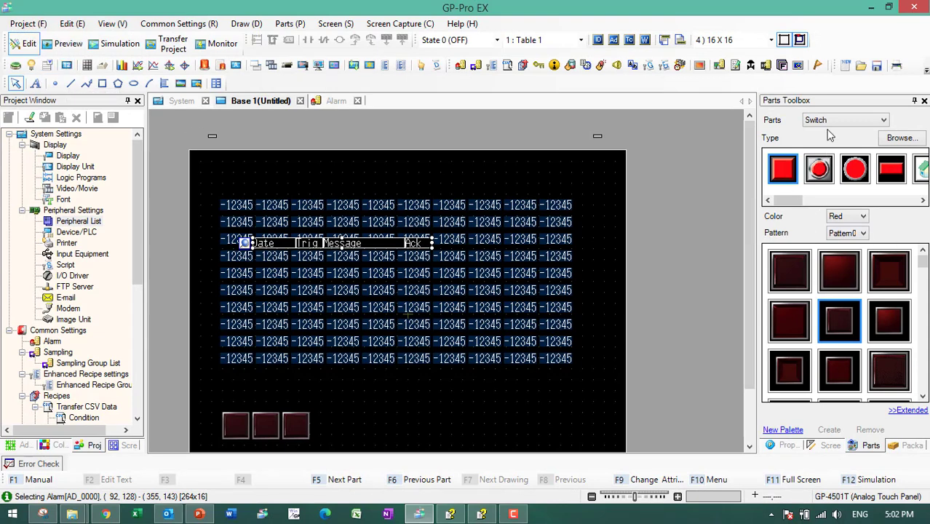
- Place a green square switch beside the alarm header row and widen it to 105 pixels
left_click(848, 218)
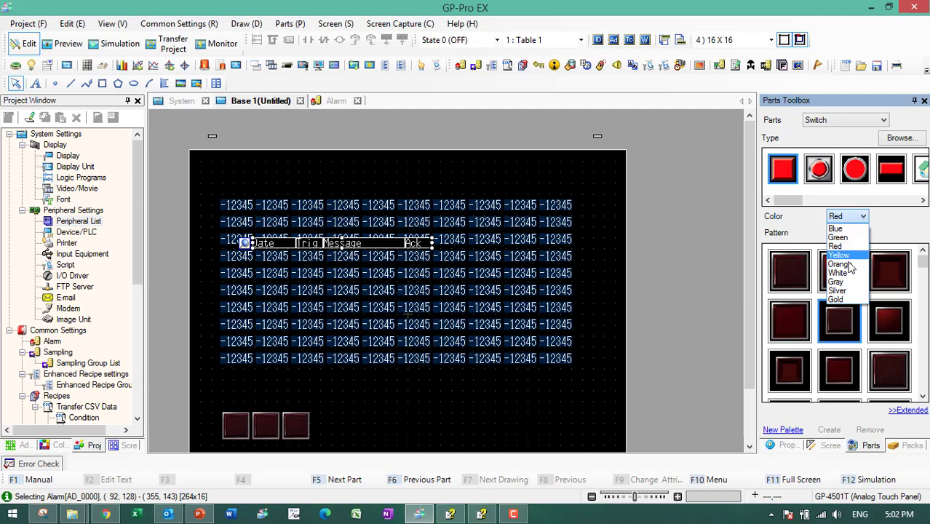
left_click(844, 239)
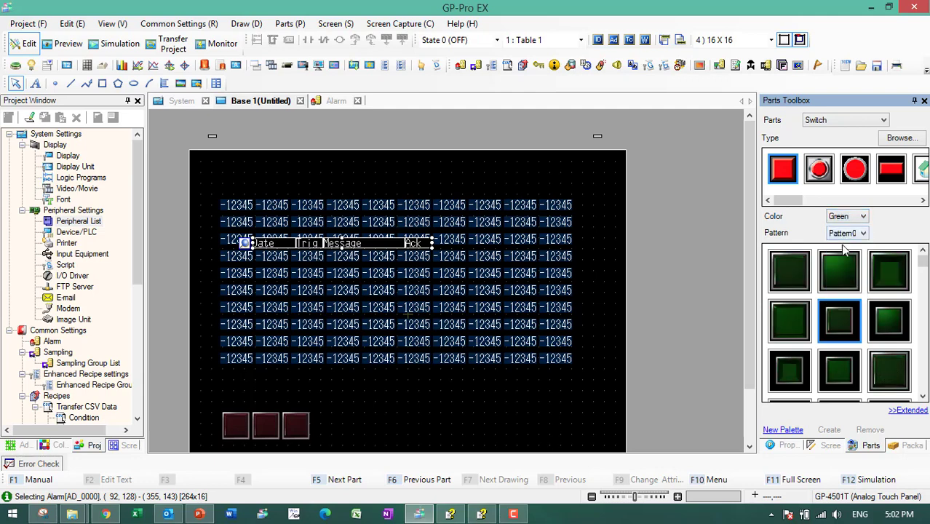
left_click(803, 279)
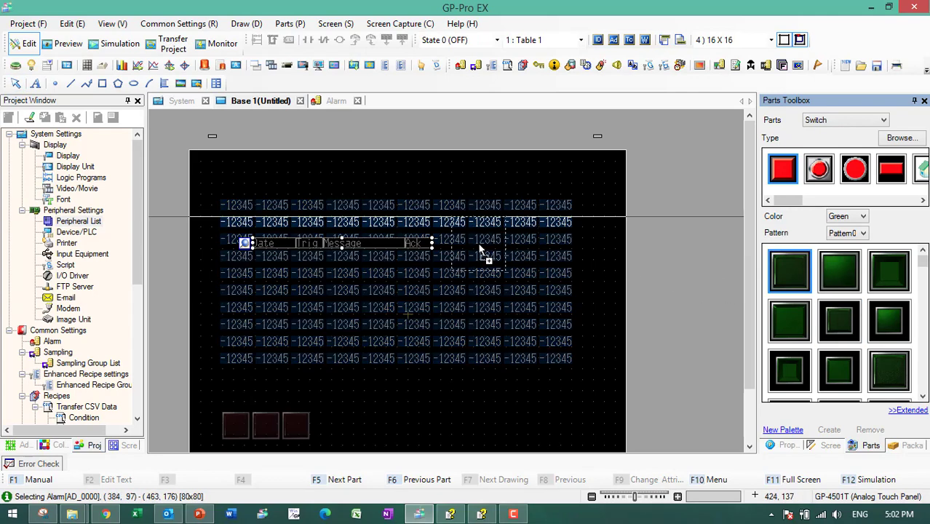
left_click(790, 320)
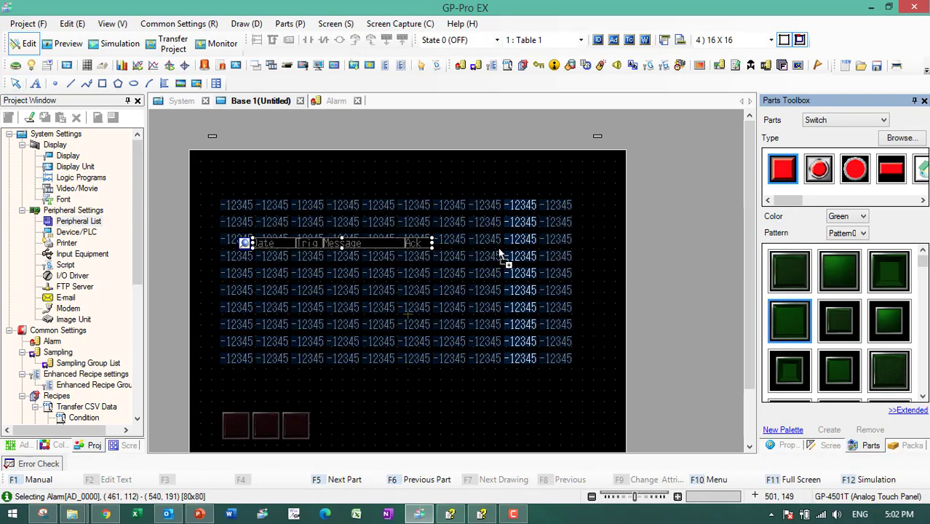
left_click(840, 320)
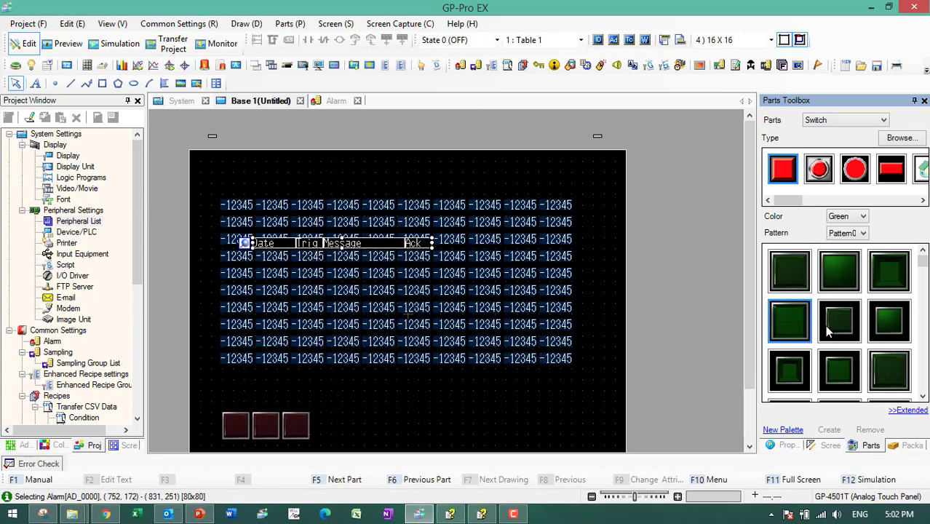
left_click(453, 250)
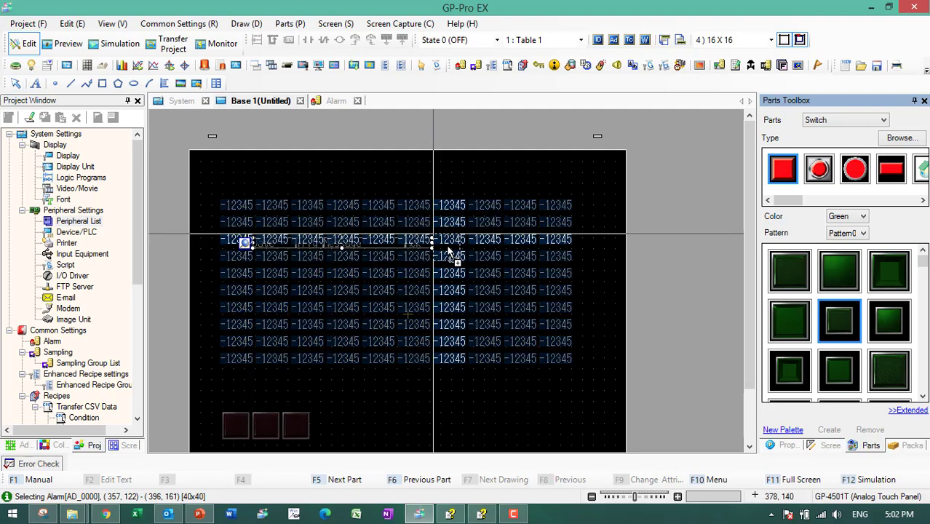
left_click_drag(457, 248, 504, 248)
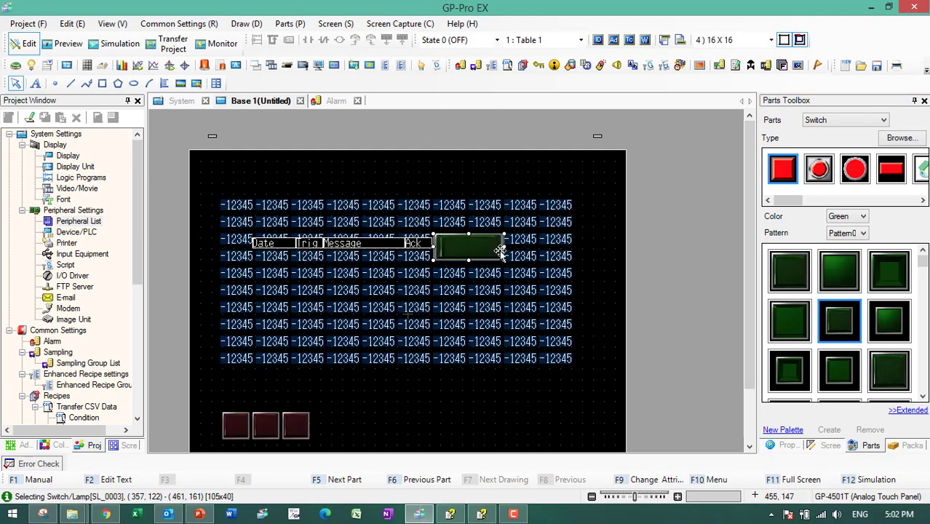
- Label the green switch ACKNOWLEDGE
double_click(473, 247)
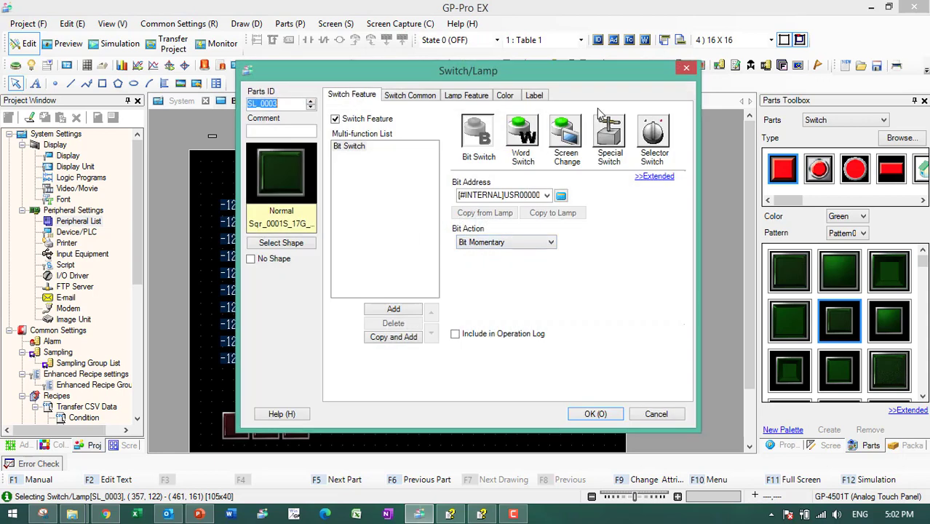
left_click(537, 96)
left_click(402, 229)
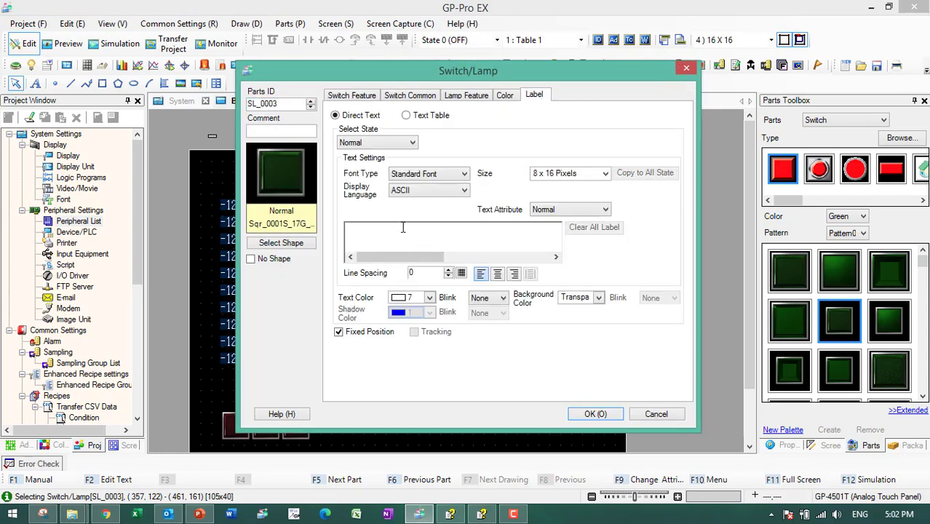
type("ACKNOWLEDGE")
- Assign the switch bit #H_Alarm_Trigger with Bit Reset action
left_click(365, 98)
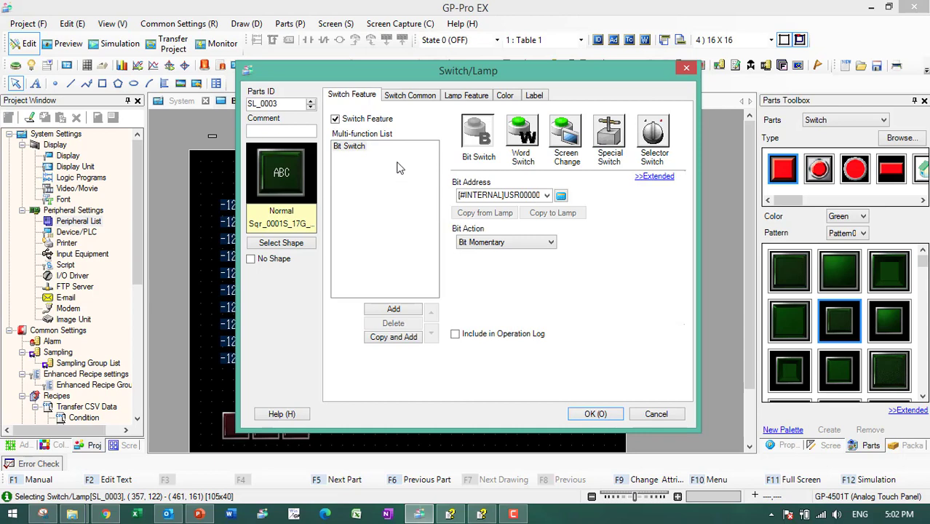
left_click(548, 195)
left_click(545, 212)
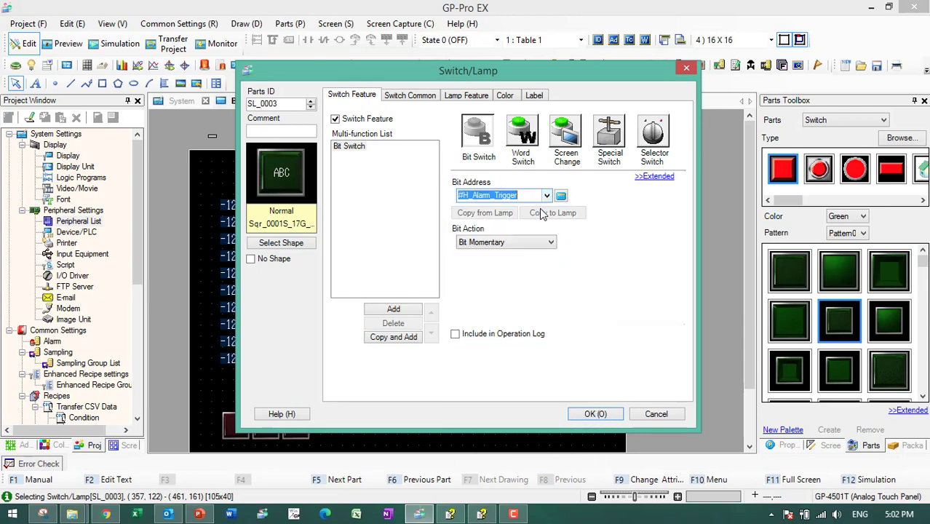
left_click(546, 243)
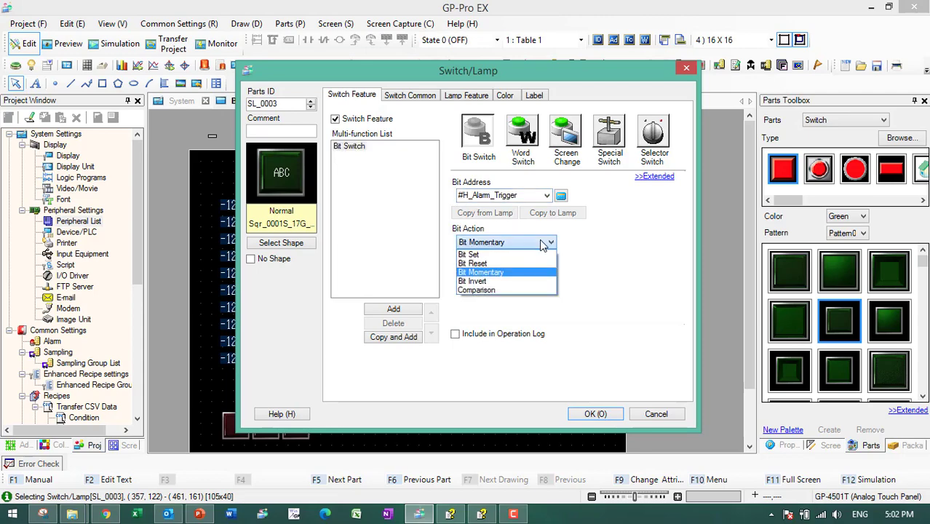
left_click(511, 264)
left_click(595, 414)
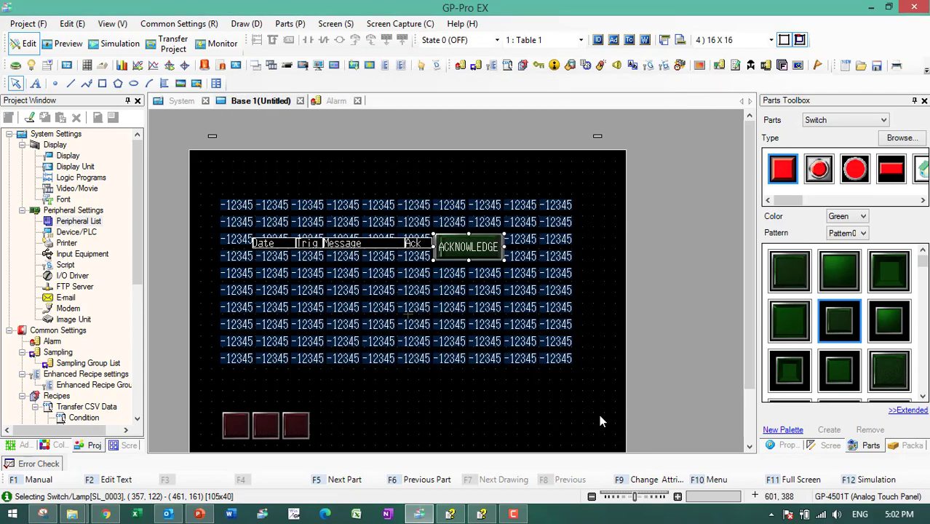
- Align the ACKNOWLEDGE switch with the alarm row and give it visibility animation on #H_Alarm_Trigger
left_click_drag(476, 255, 481, 251)
left_click(386, 244)
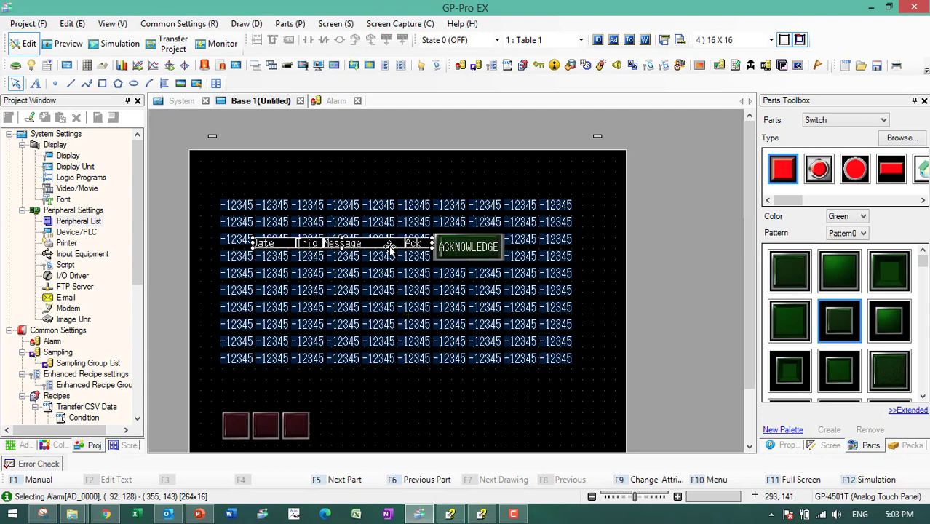
left_click(473, 249)
right_click(473, 250)
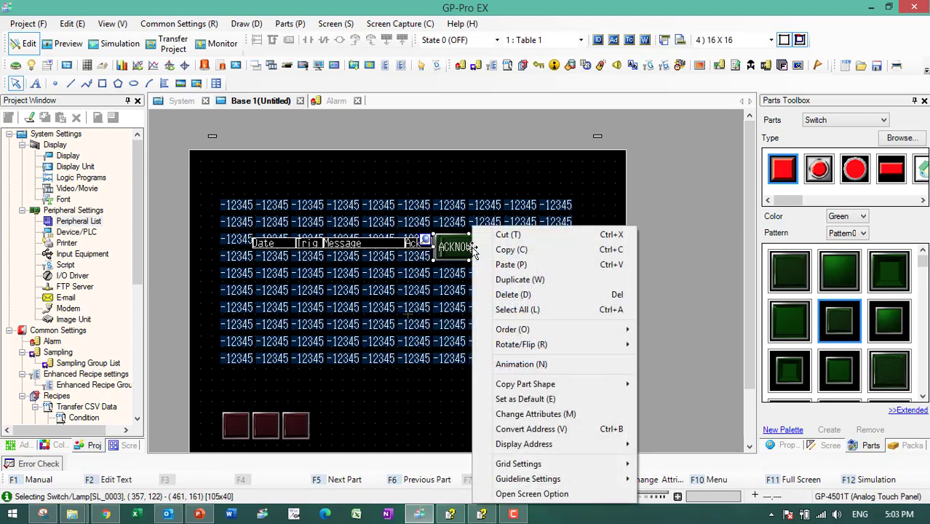
left_click(526, 366)
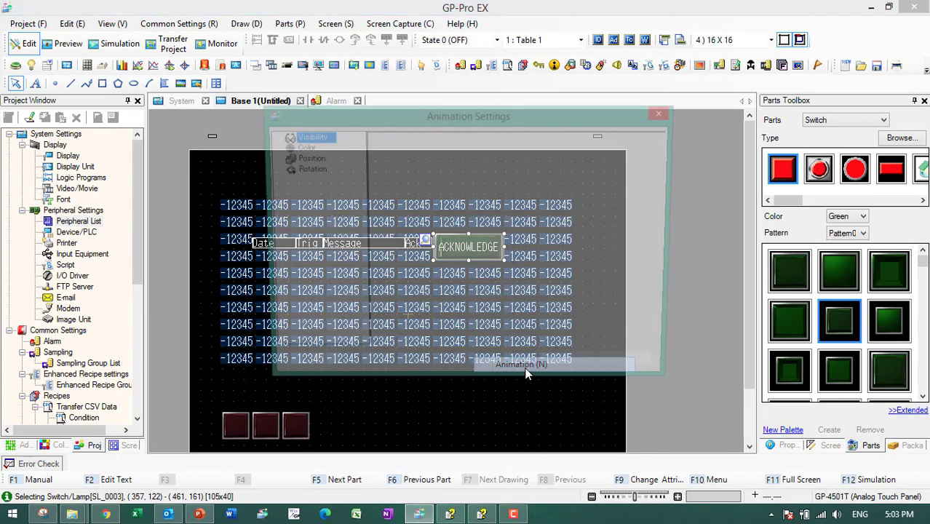
left_click(379, 139)
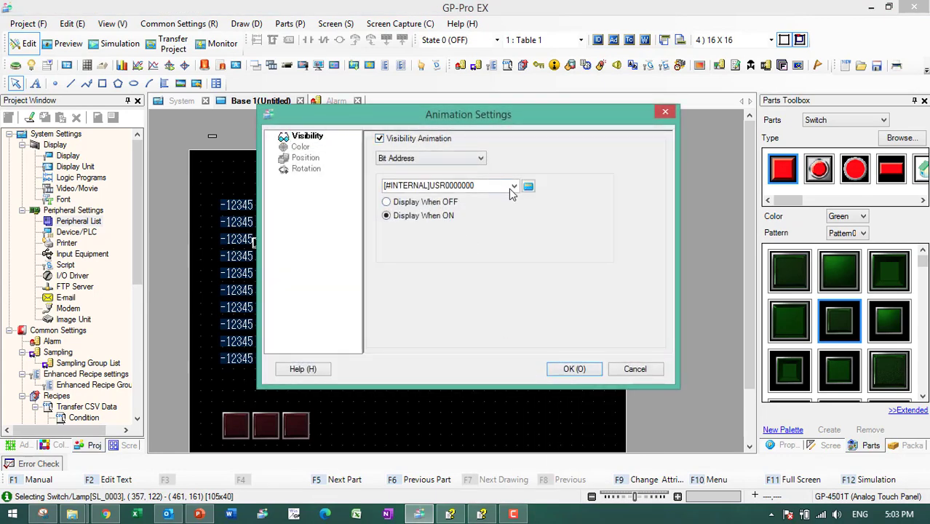
left_click(514, 186)
left_click(496, 196)
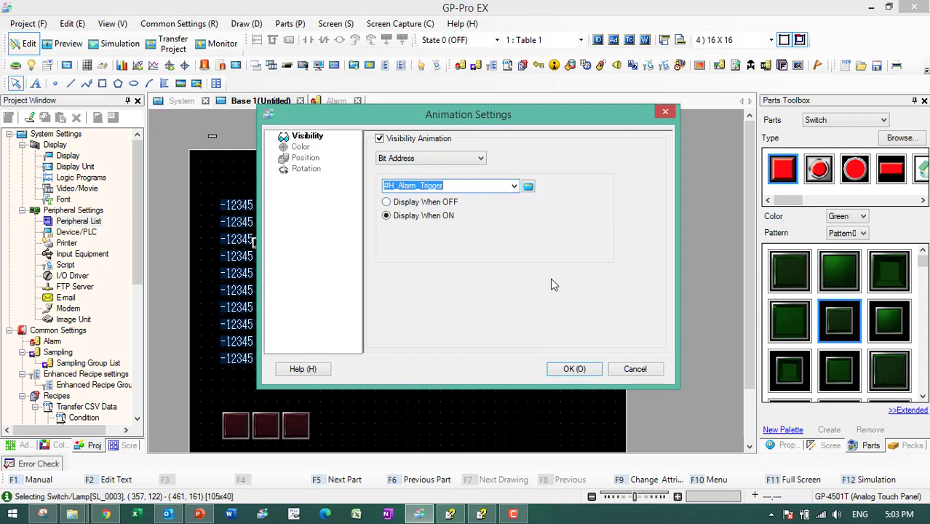
left_click(575, 369)
left_click(148, 83)
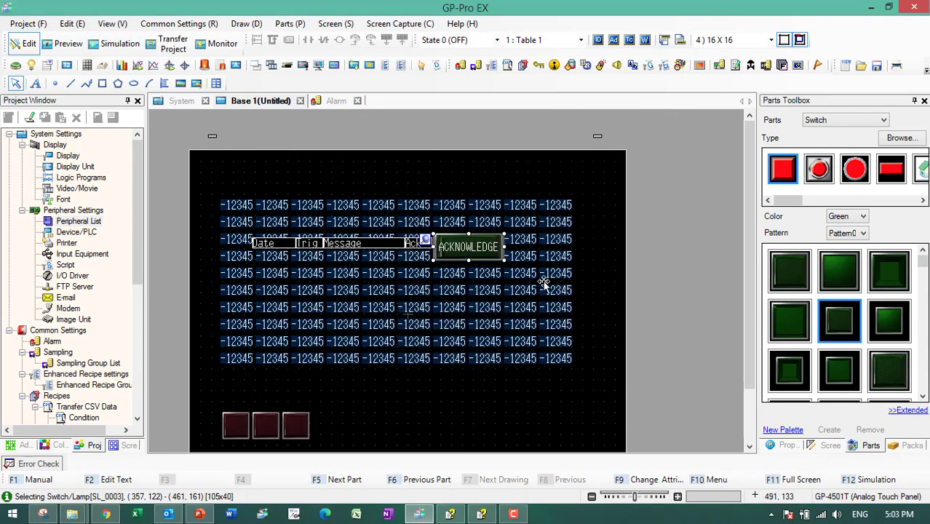
- In simulation, trigger and acknowledge the HIGH PRESSURE and LOW TEMPERATURE alarms, then retrigger HIGH PRESSURE
left_click(120, 44)
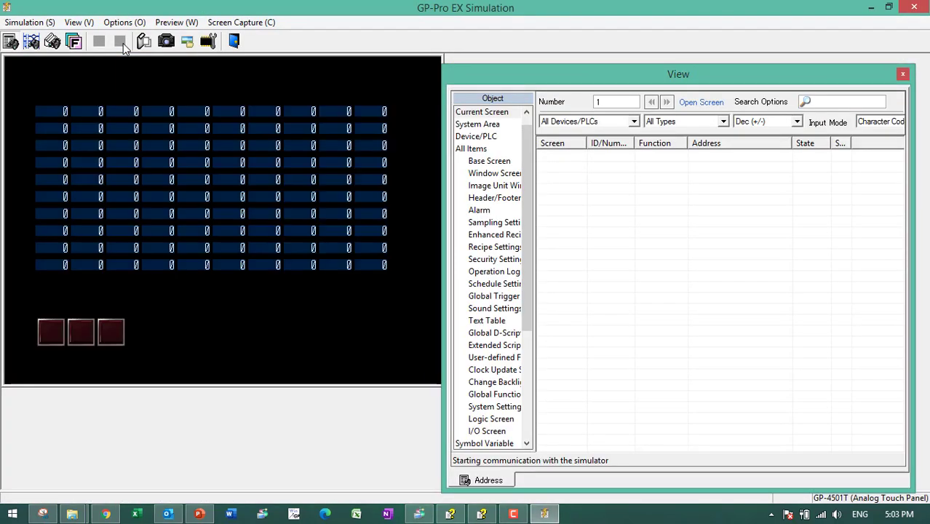
left_click(55, 334)
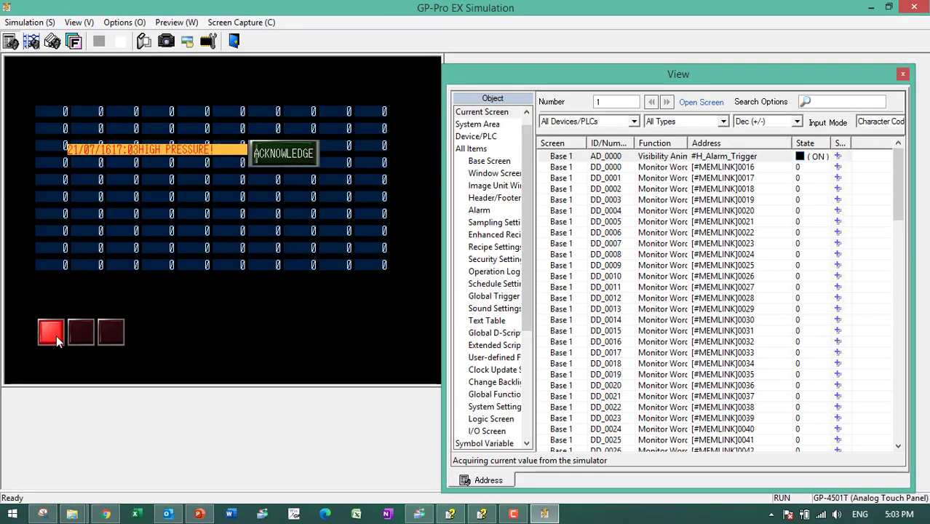
left_click(288, 159)
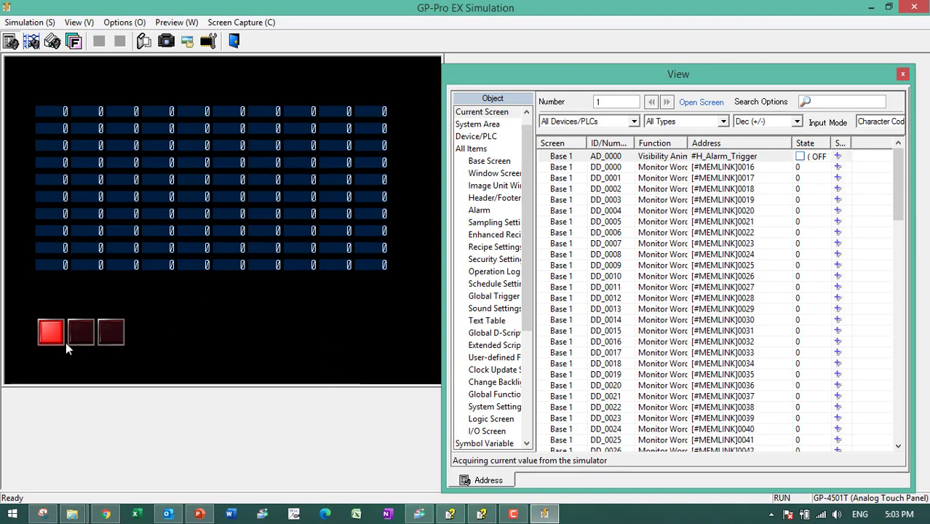
left_click(90, 337)
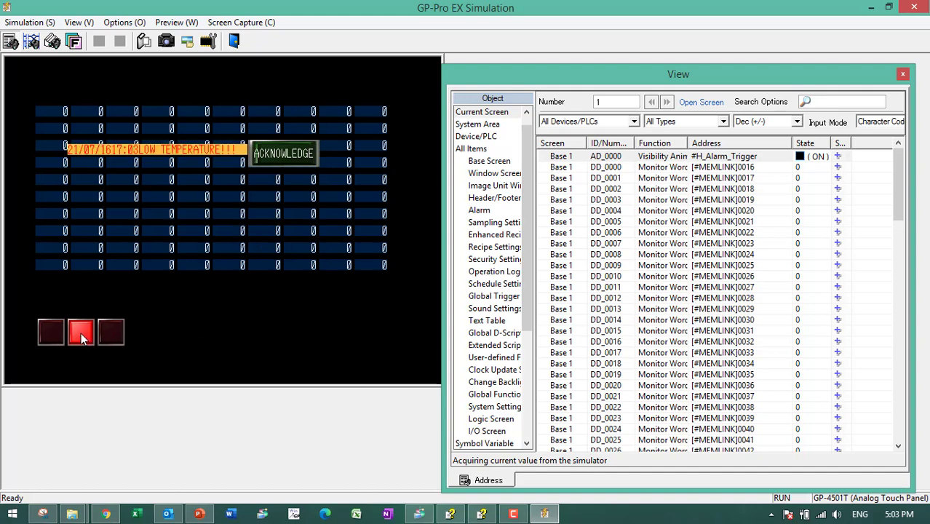
left_click(278, 164)
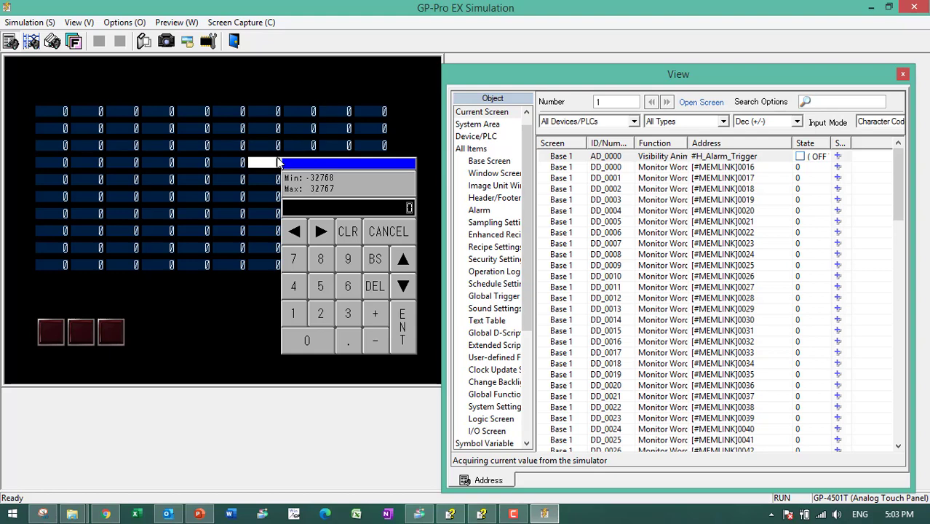
left_click(383, 232)
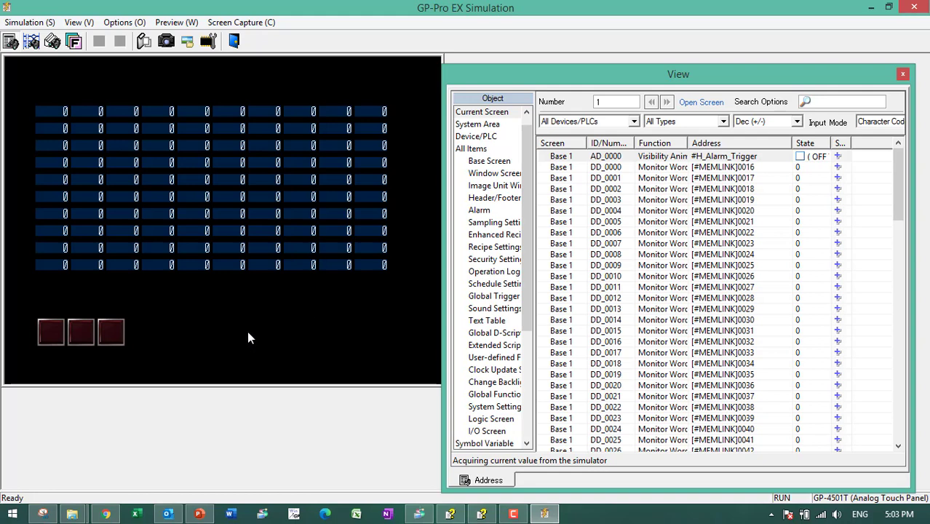
left_click(51, 334)
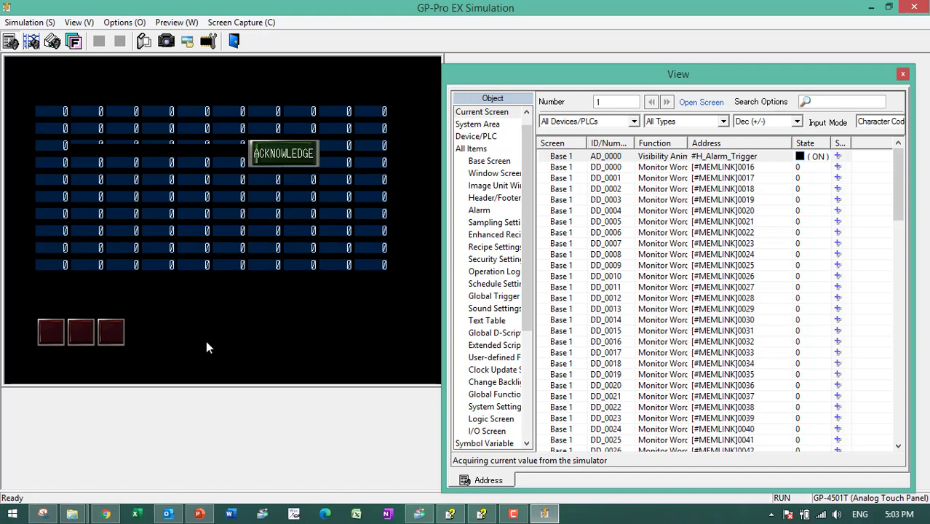
- Exit the simulation and open the Display Unit system settings
left_click(234, 41)
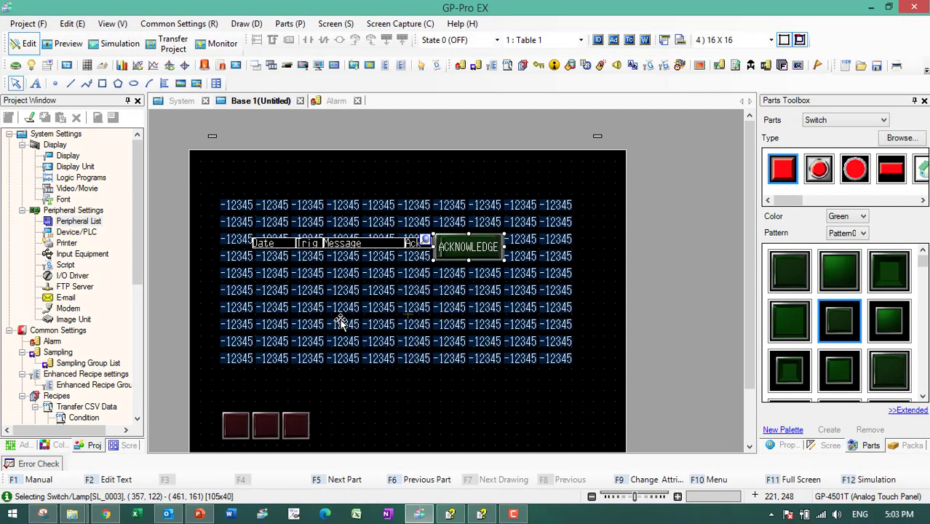
left_click(466, 409)
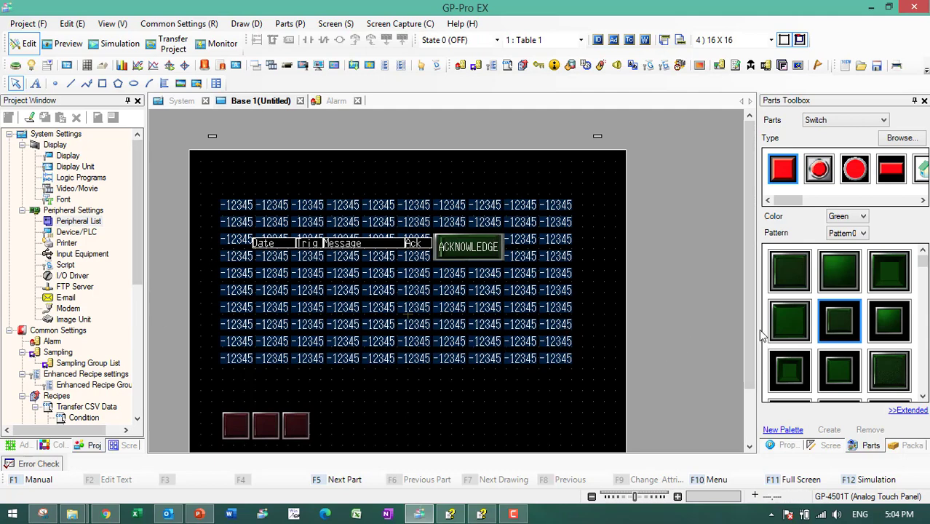
left_click_drag(751, 329, 751, 395)
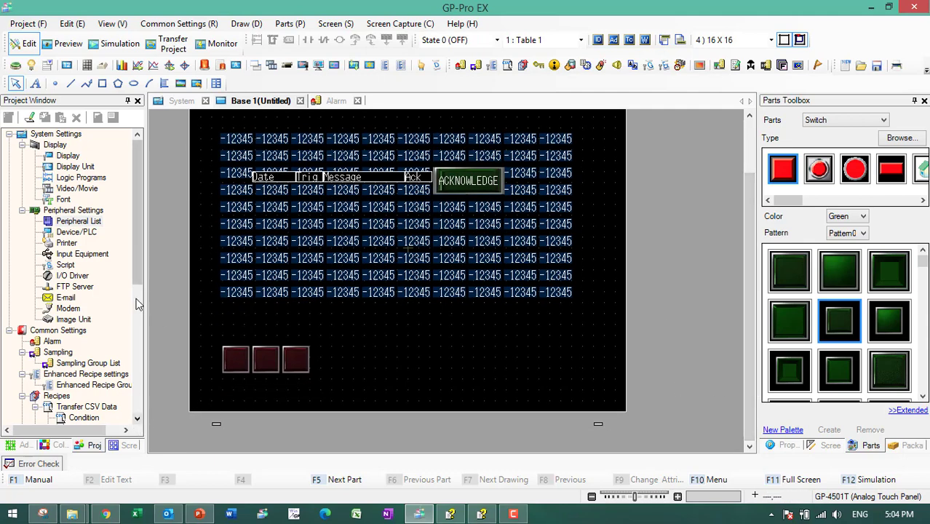
double_click(75, 166)
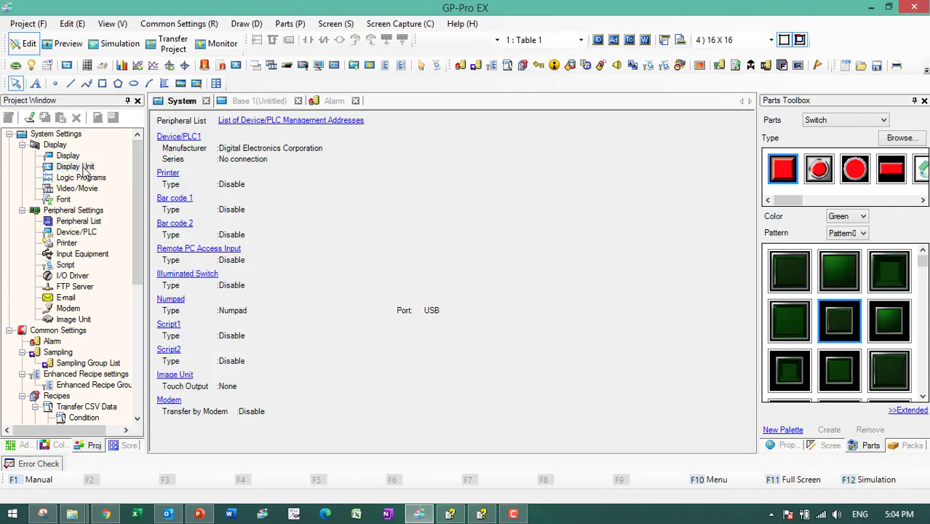
- Set the display unit's Global Window Operation to Indirect on the Mode tab
left_click(240, 140)
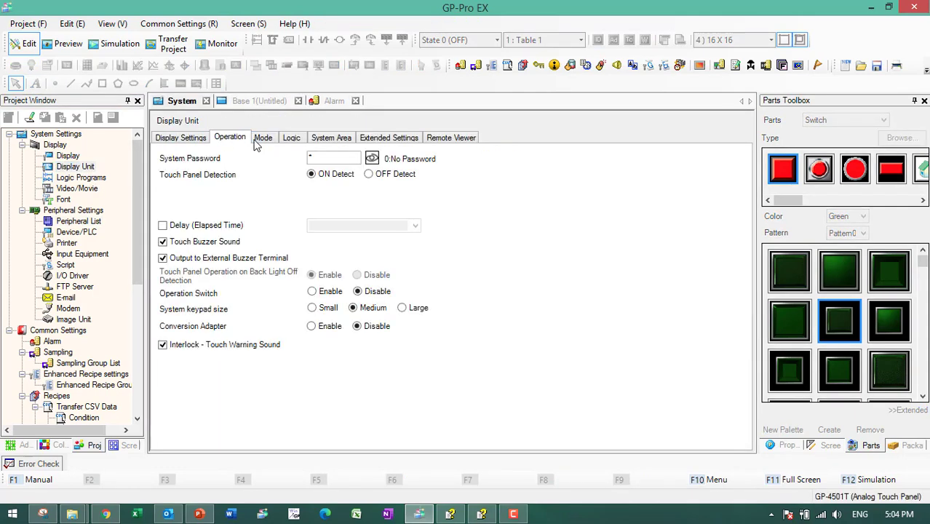
left_click(264, 141)
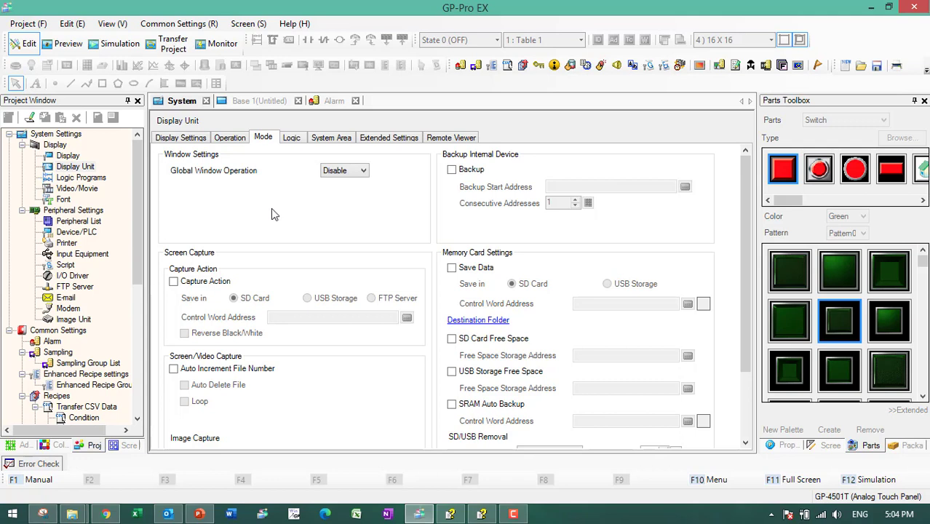
left_click(362, 171)
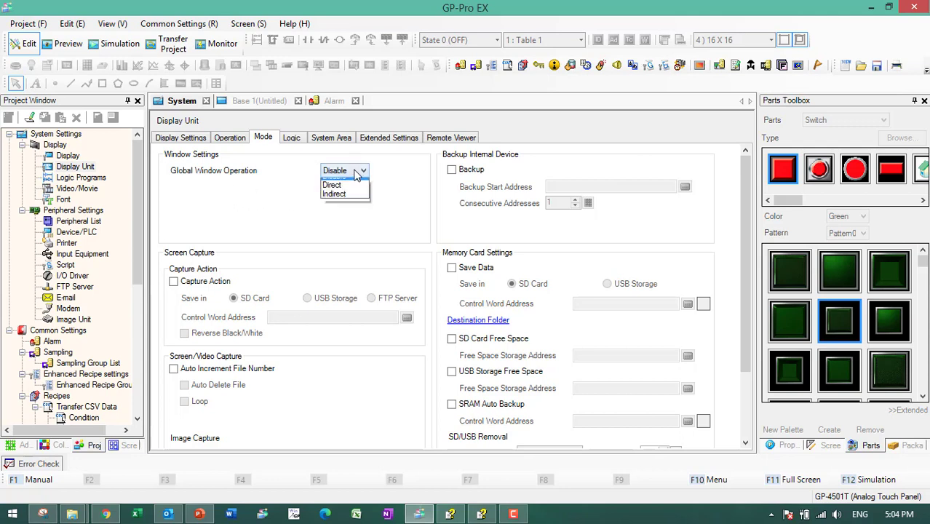
left_click(356, 193)
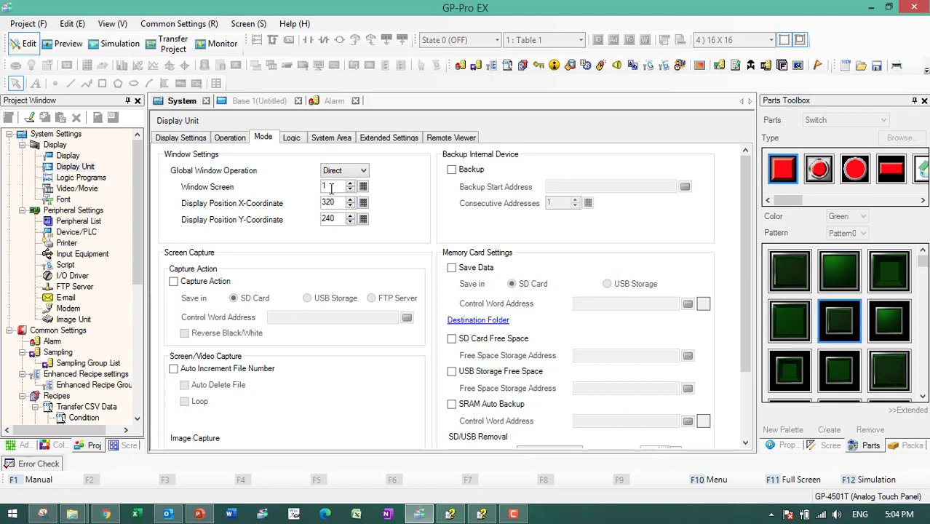
left_click(356, 173)
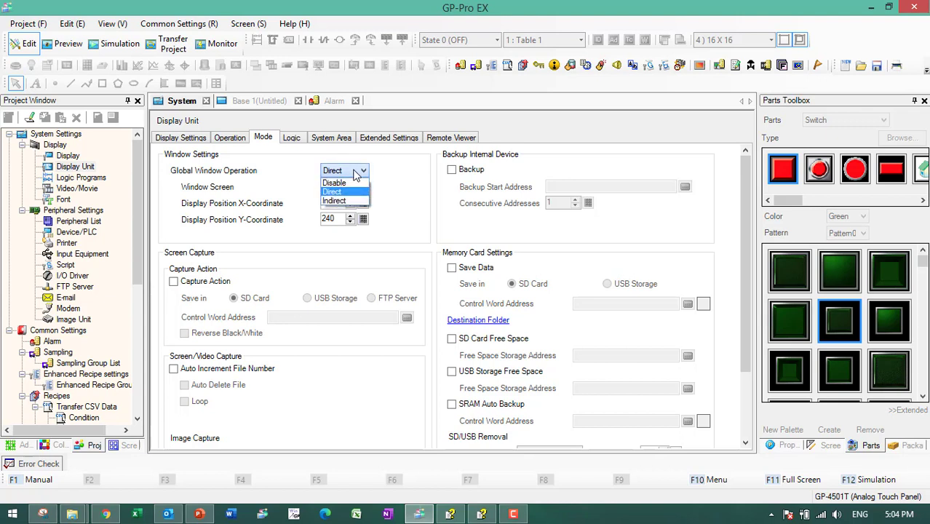
left_click(349, 201)
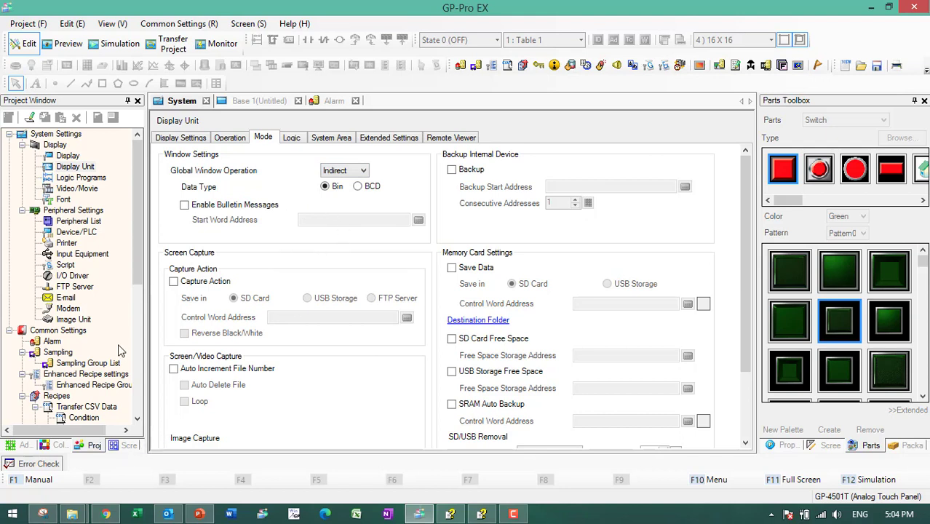
left_click(125, 446)
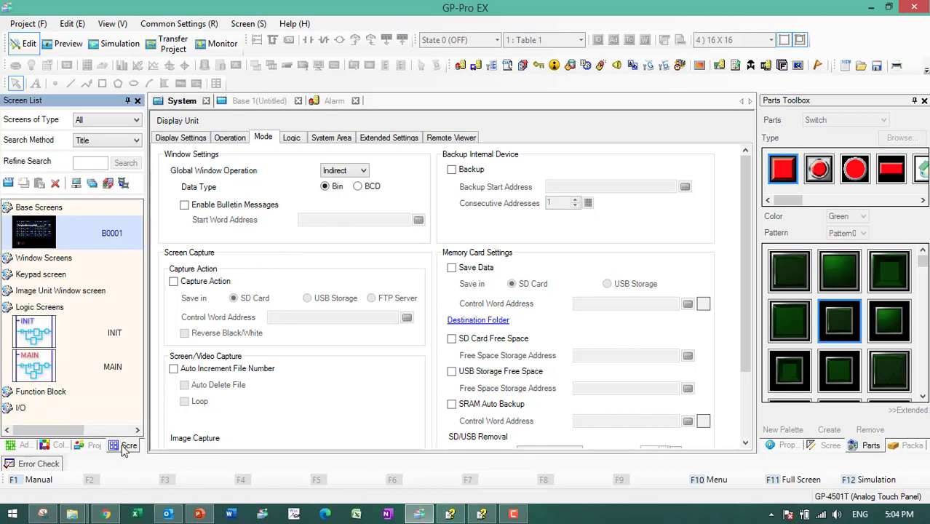
- Create a new window screen W0001 with background colour 101
left_click(52, 260)
right_click(56, 264)
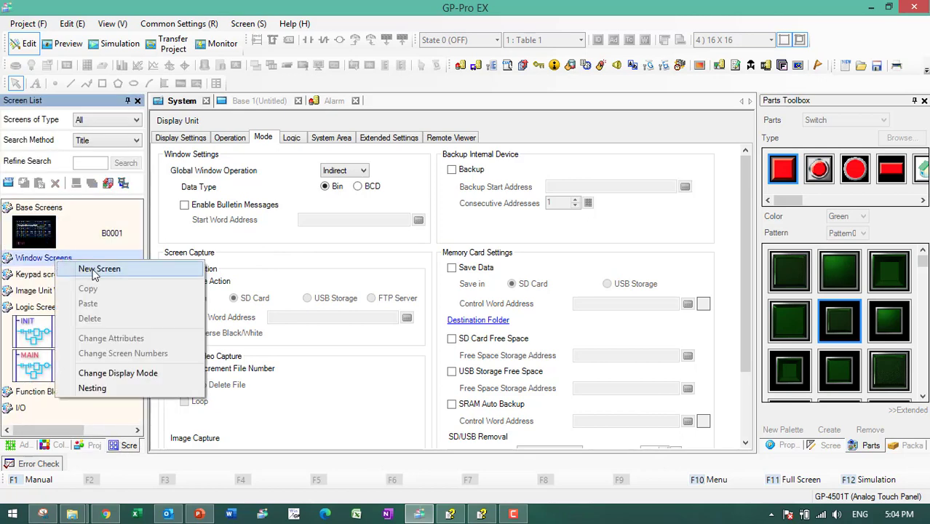
left_click(94, 270)
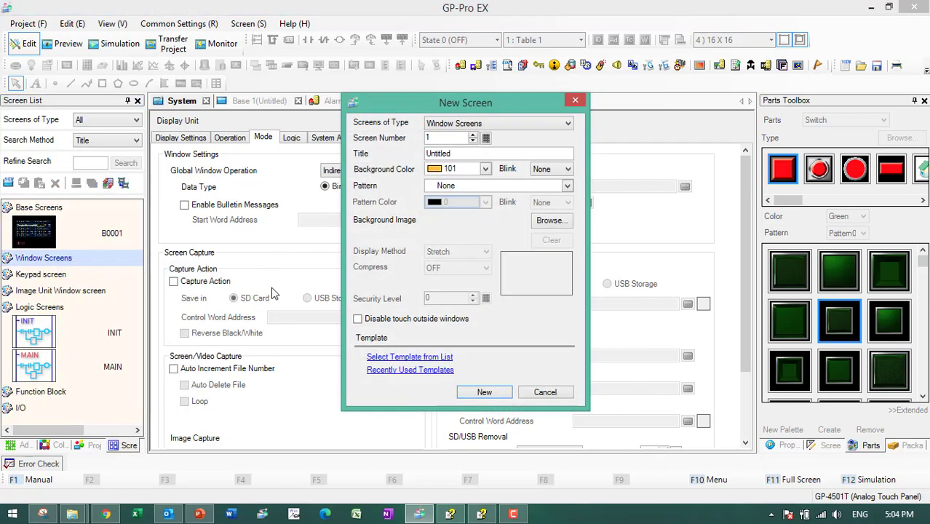
left_click(486, 169)
left_click(553, 211)
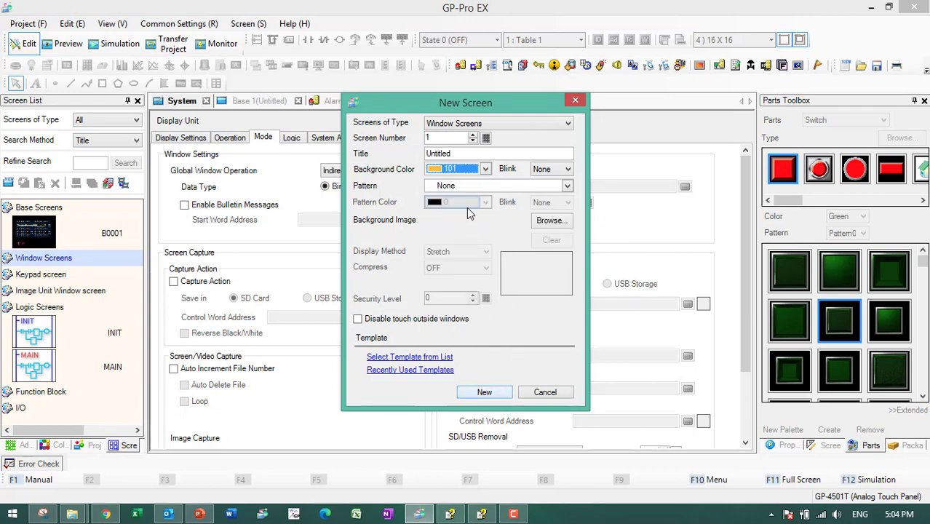
left_click(466, 155)
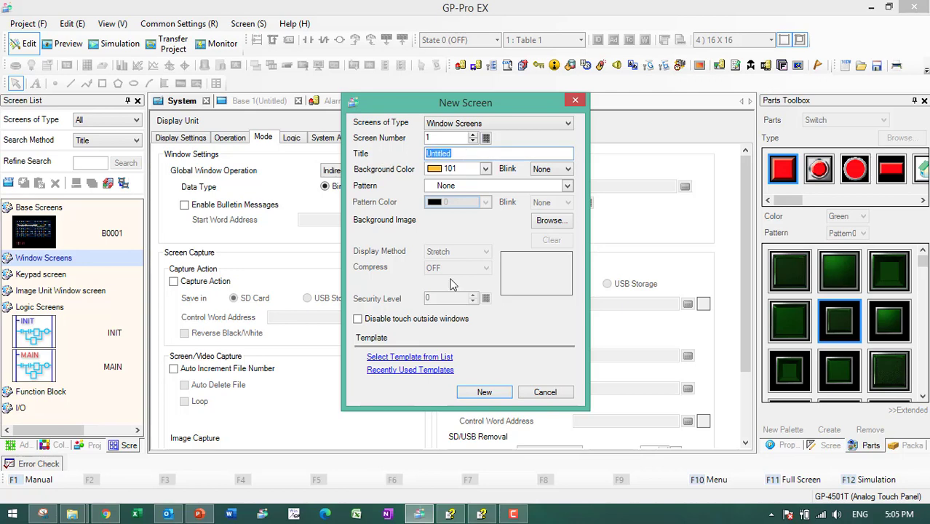
left_click(475, 392)
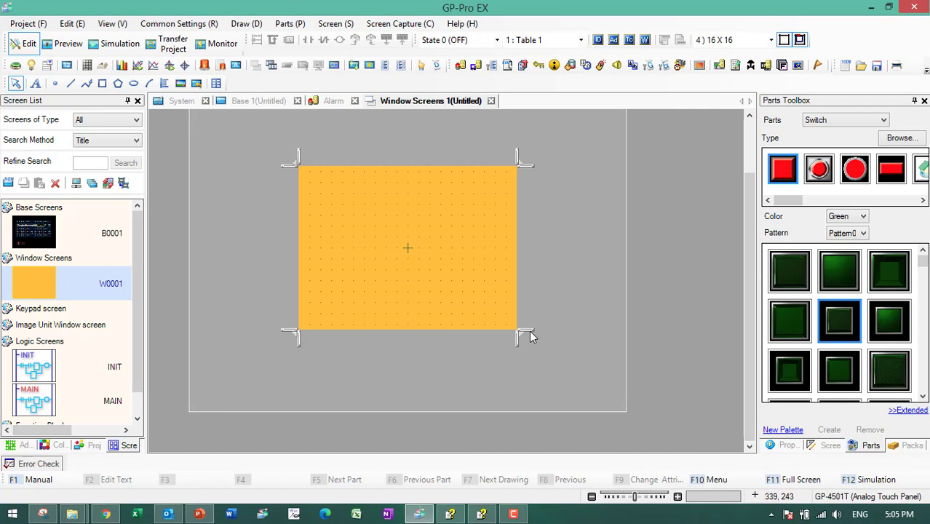
- Reshape W0001 into a wide, short strip by dragging its edges
left_click_drag(525, 329, 534, 240)
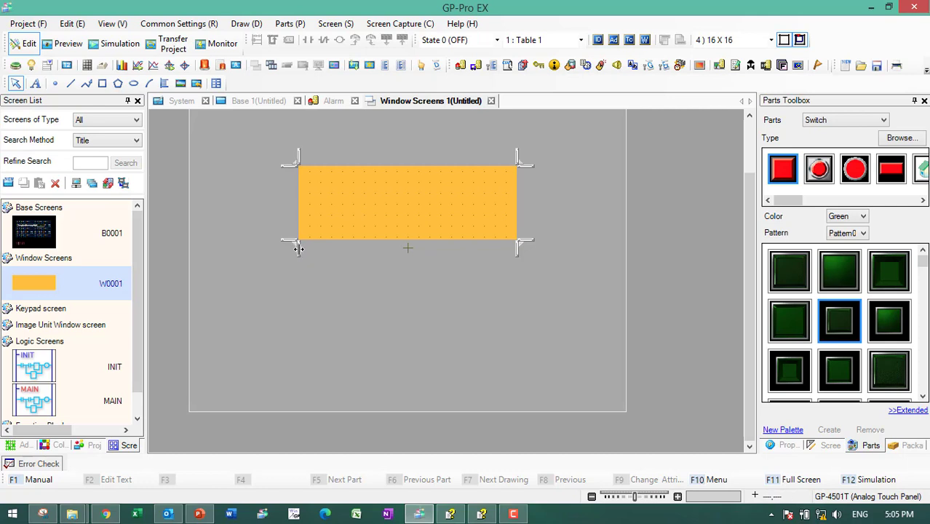
left_click_drag(300, 245, 266, 248)
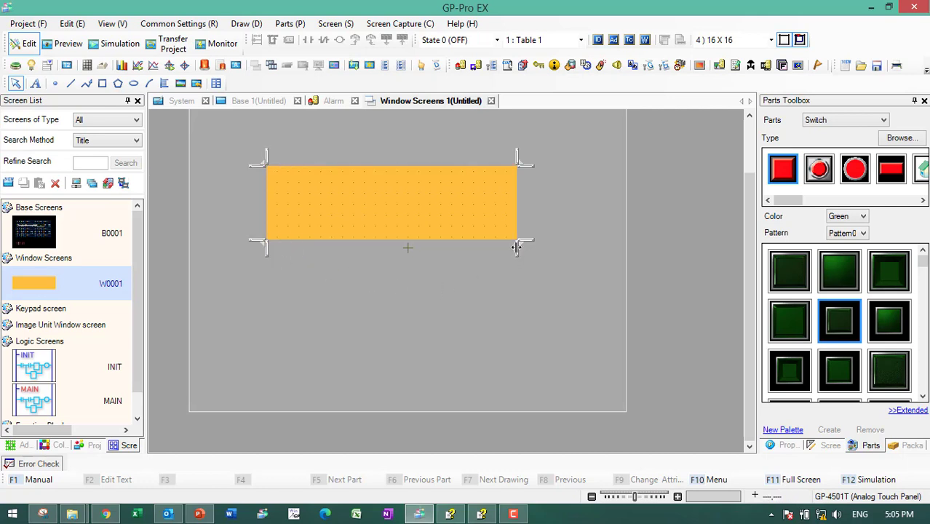
left_click_drag(519, 248, 552, 245)
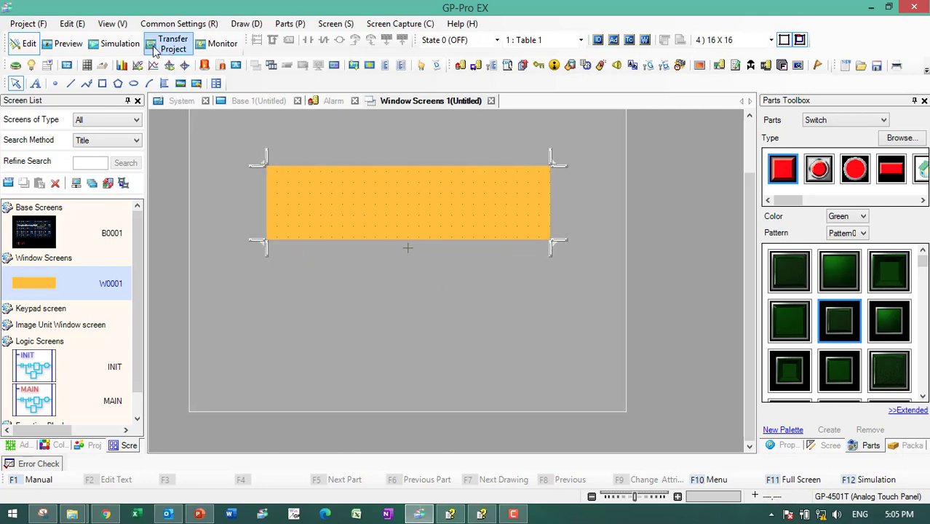
left_click(233, 103)
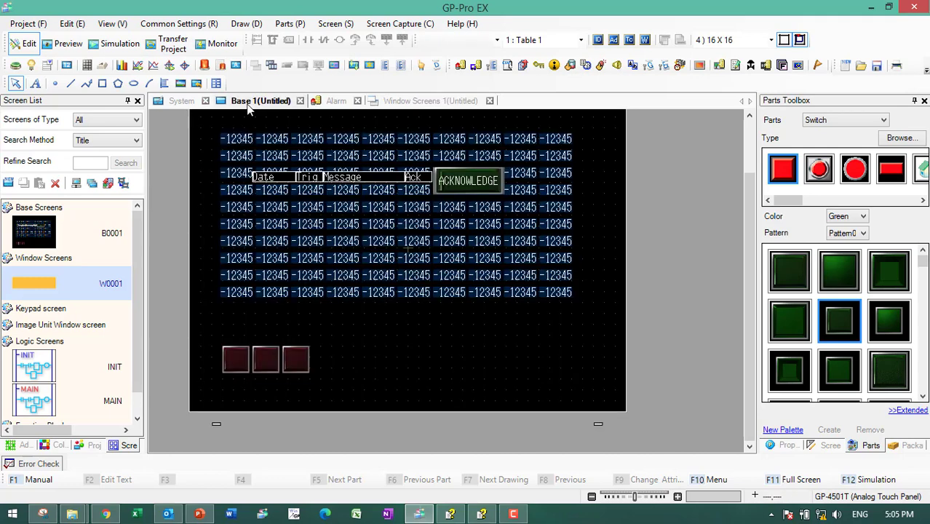
- Paste a copy of the Base 1 alarm display into the W0001 window
left_click(346, 190)
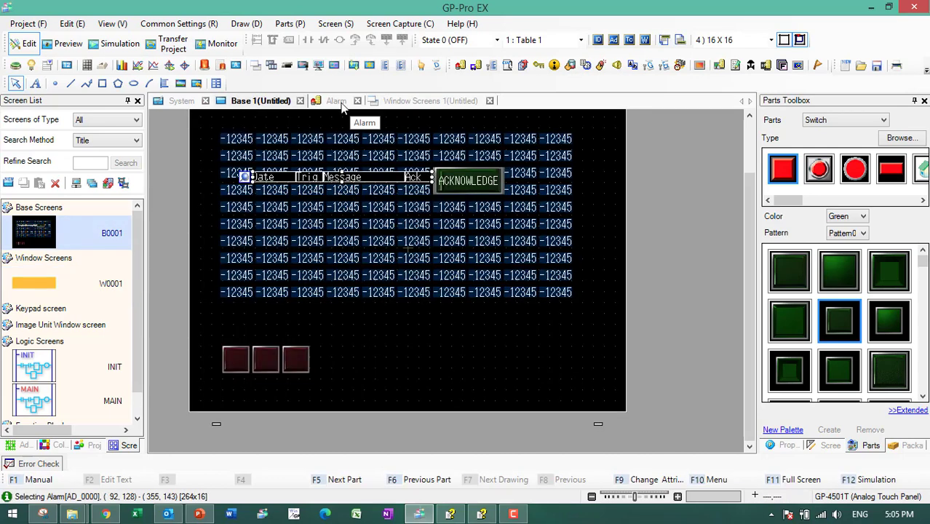
left_click(390, 101)
key("ctrl+v")
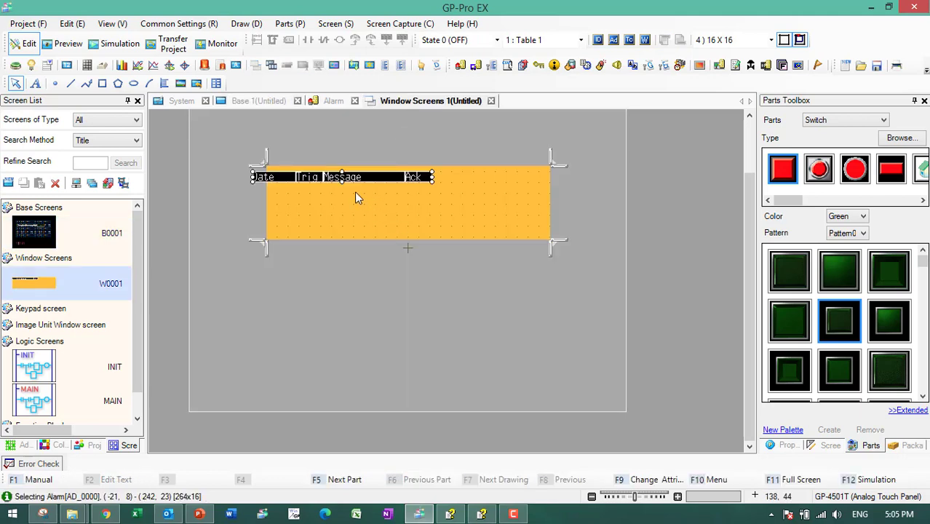
left_click_drag(345, 179, 368, 191)
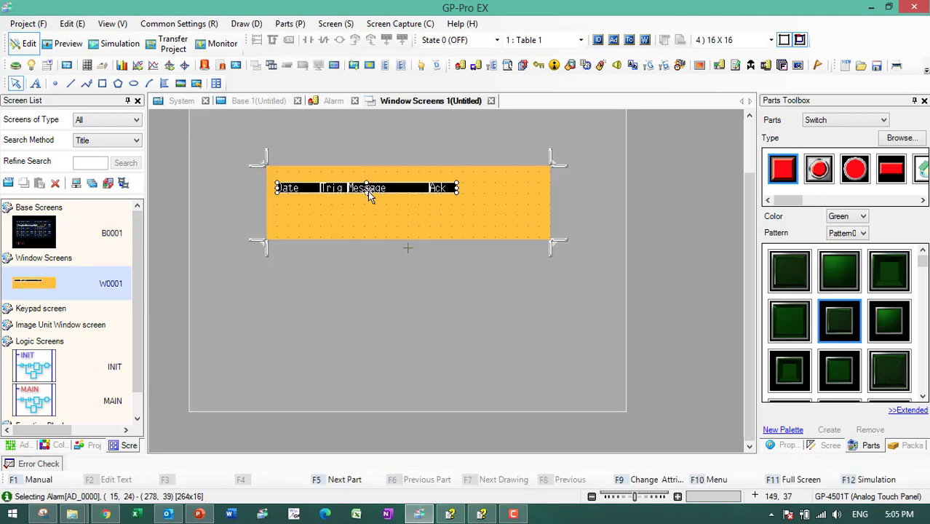
- Give the pasted alarm list 16 x 16 text size and horizontal-line borders
double_click(386, 192)
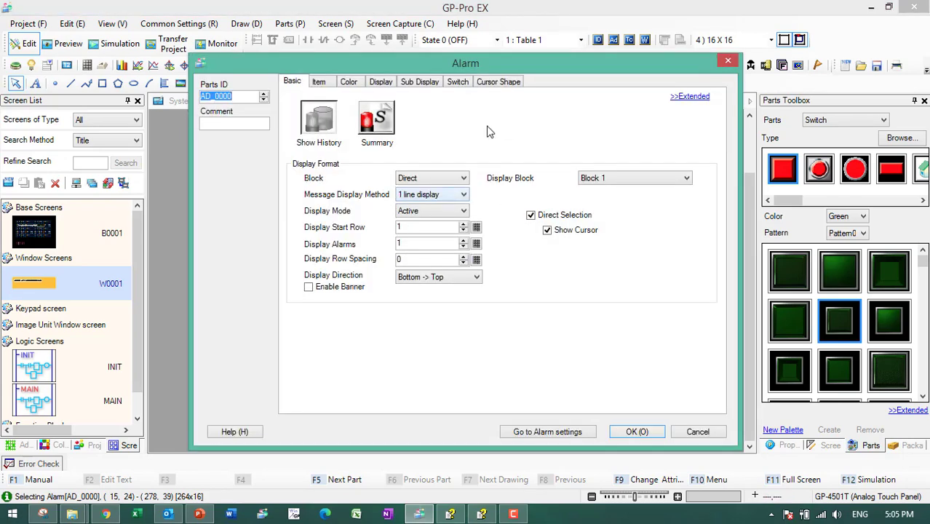
left_click(326, 85)
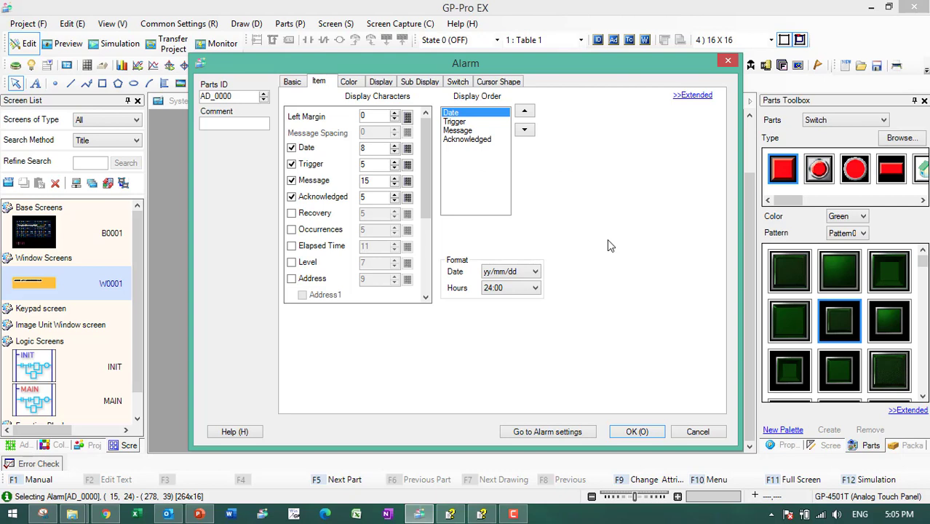
left_click(369, 86)
left_click(578, 124)
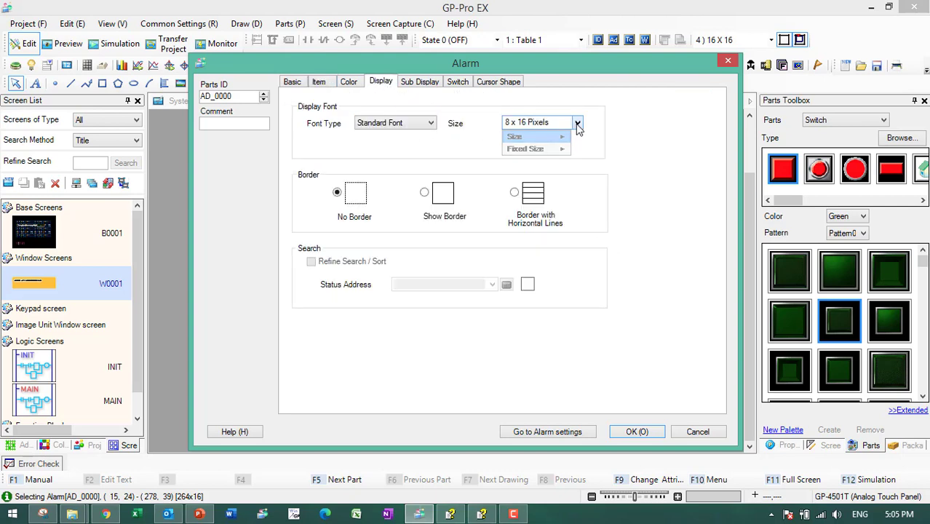
mouse_move(581, 133)
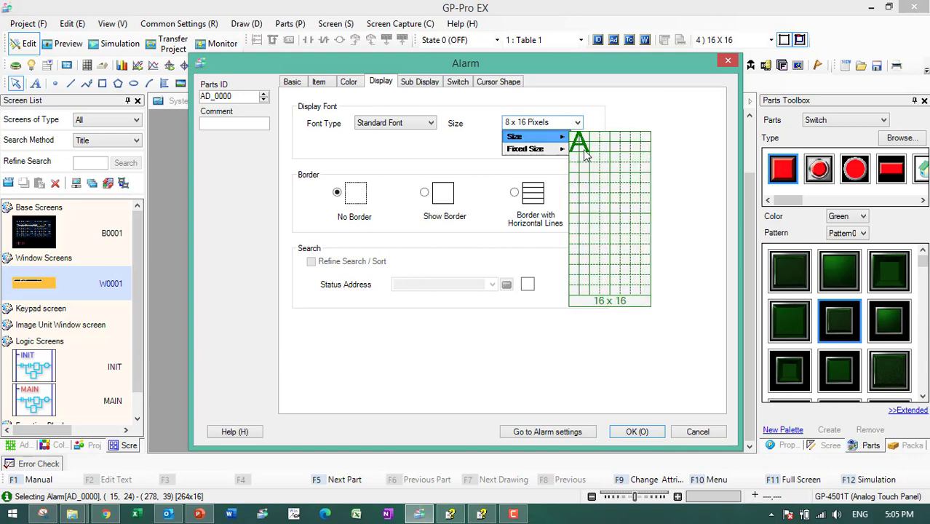
left_click(584, 155)
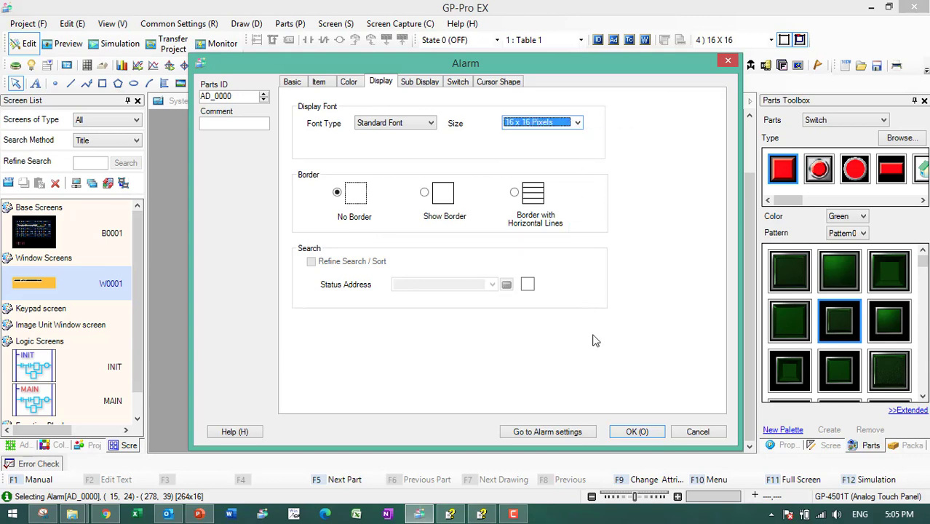
left_click(516, 192)
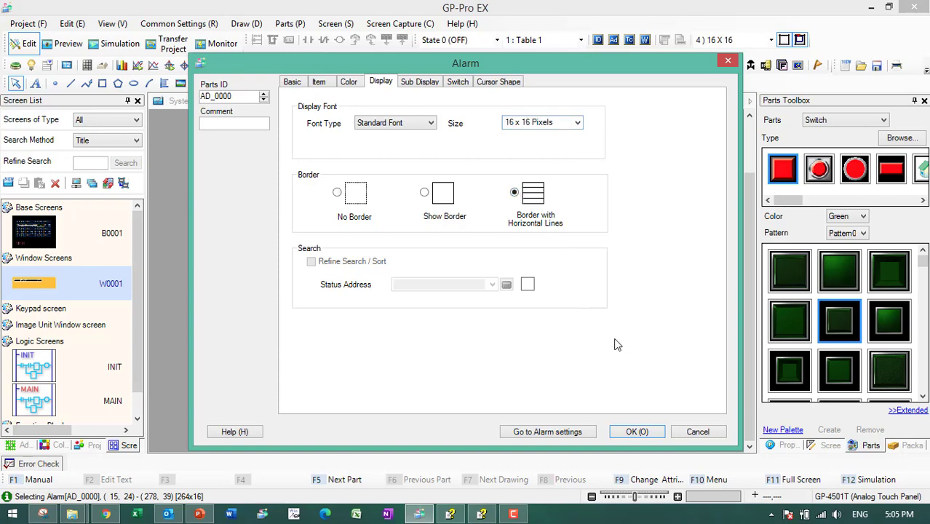
left_click(637, 433)
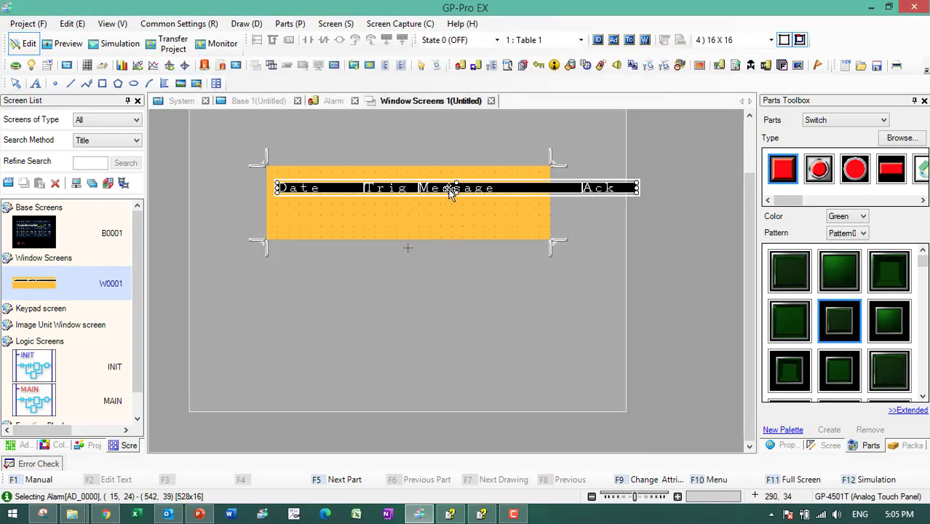
- Shift the alarm list left and widen the W0001 window on both sides to fit
left_click_drag(458, 191, 411, 190)
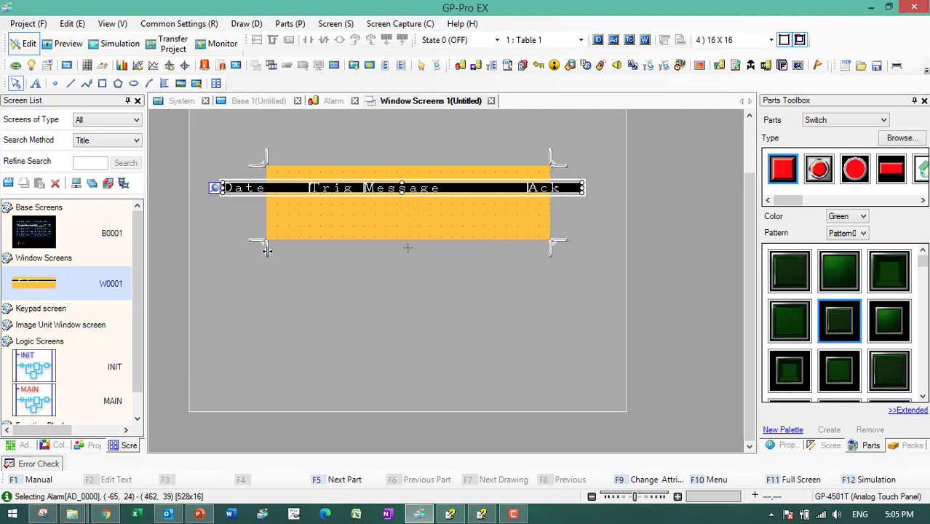
left_click_drag(265, 249, 214, 248)
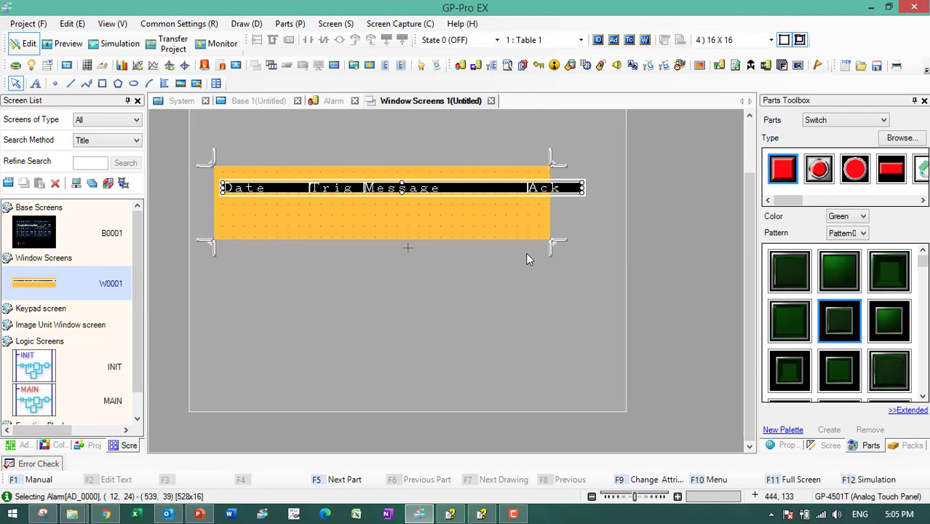
left_click_drag(550, 250, 595, 249)
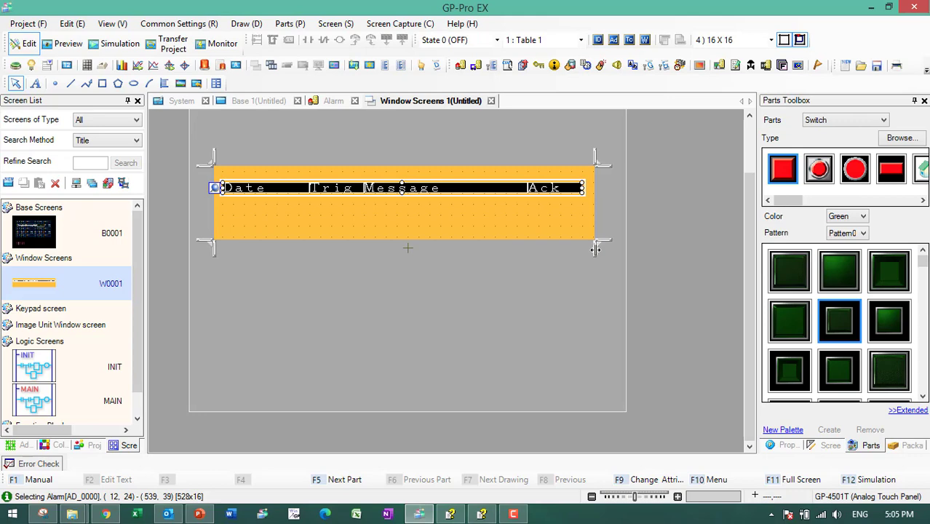
left_click(259, 100)
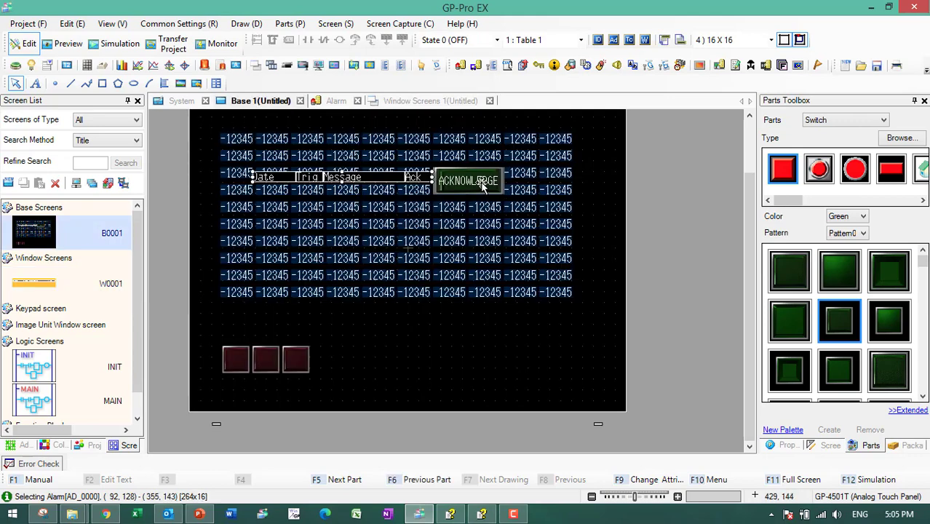
- Paste a copy of the Base 1 ACKNOWLEDGE switch at W0001's lower right corner
left_click(482, 186)
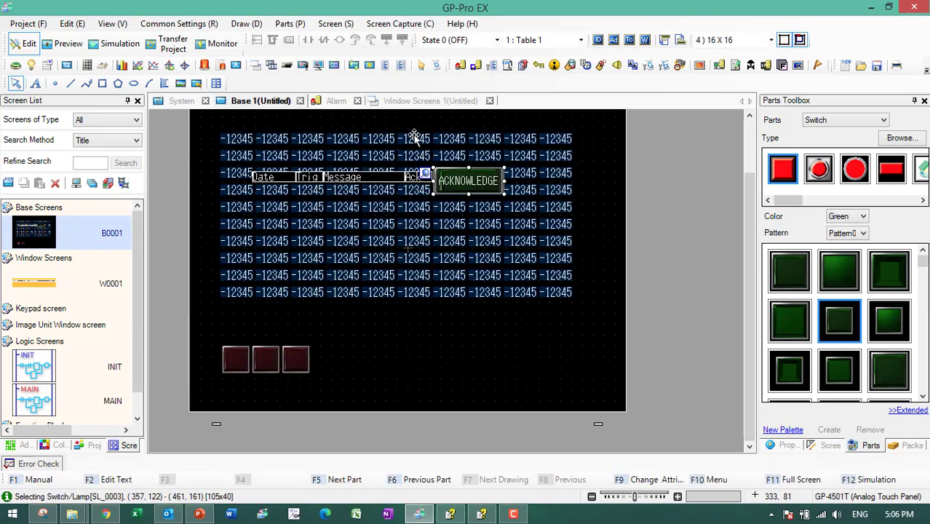
left_click(389, 102)
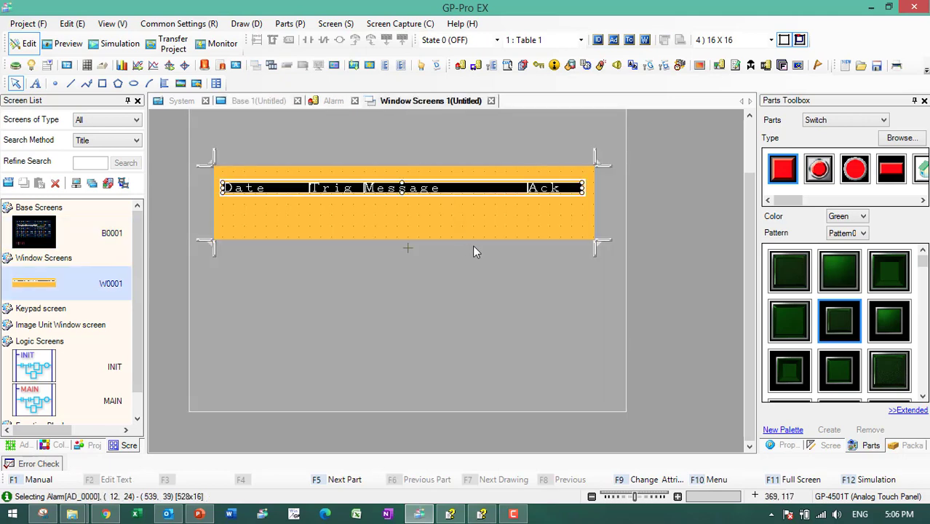
key("ctrl+v")
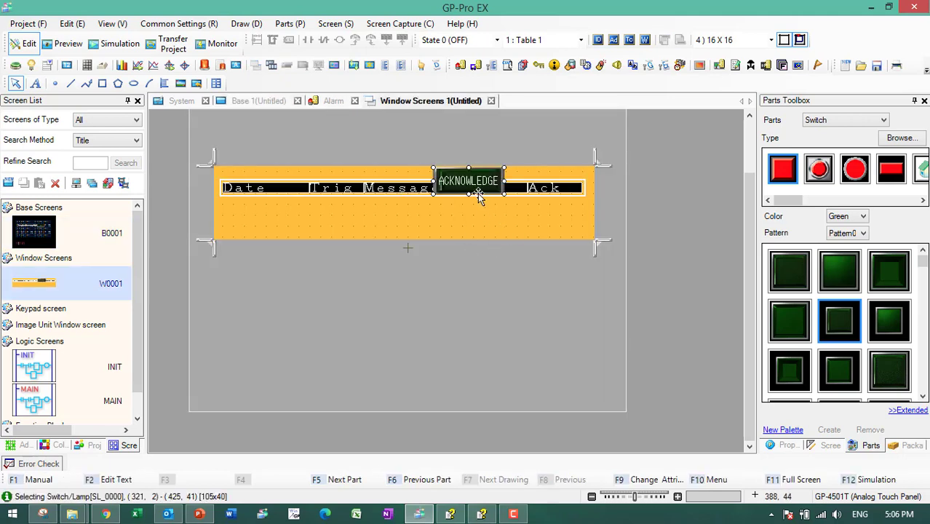
left_click_drag(475, 184, 560, 223)
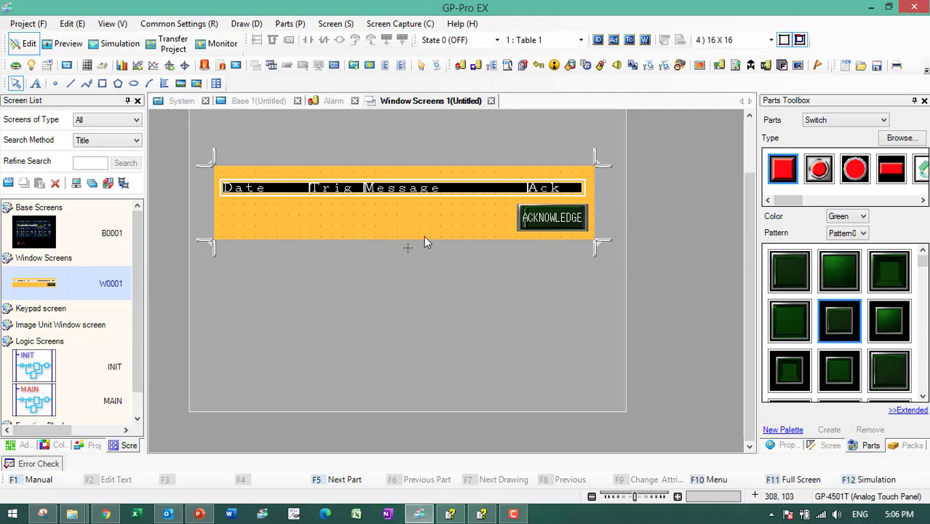
left_click(470, 23)
- Open the Reference Manual at Appendix > A.1 Internal Device, then go back to the editor
left_click(479, 37)
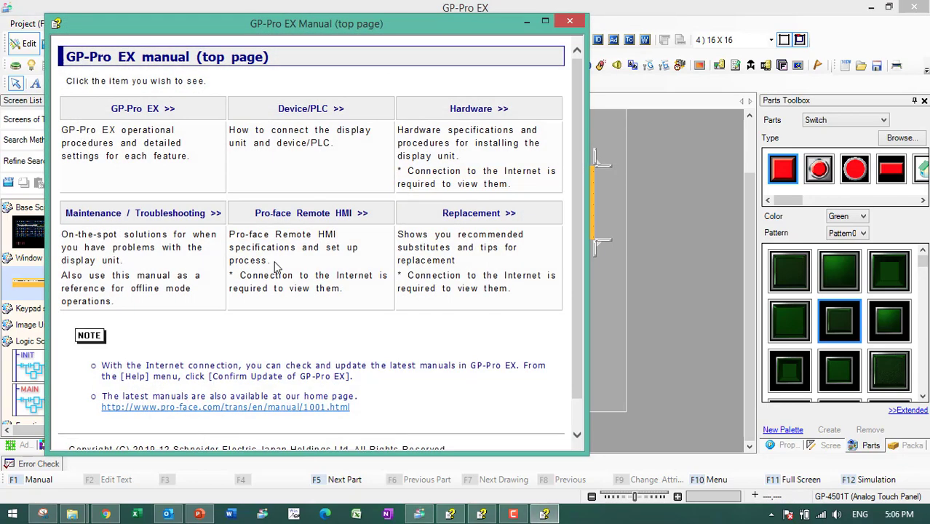
left_click(154, 116)
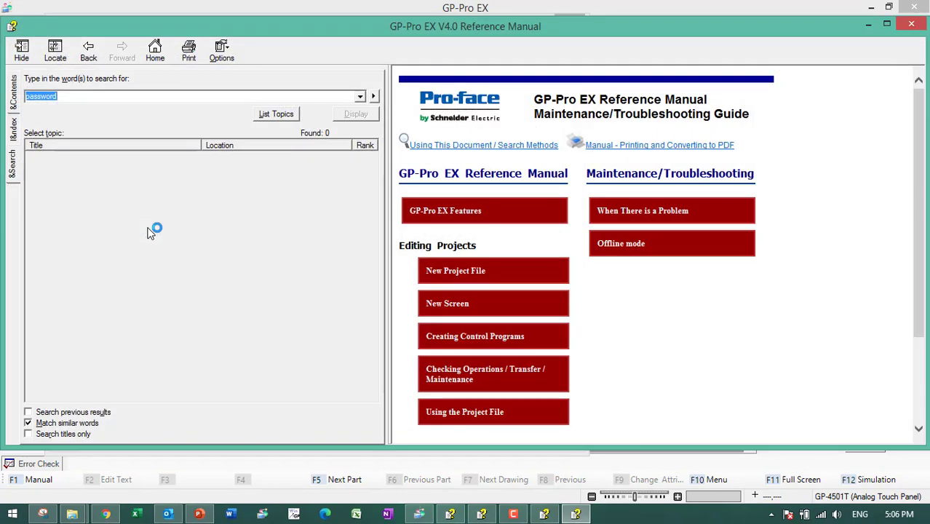
left_click(15, 102)
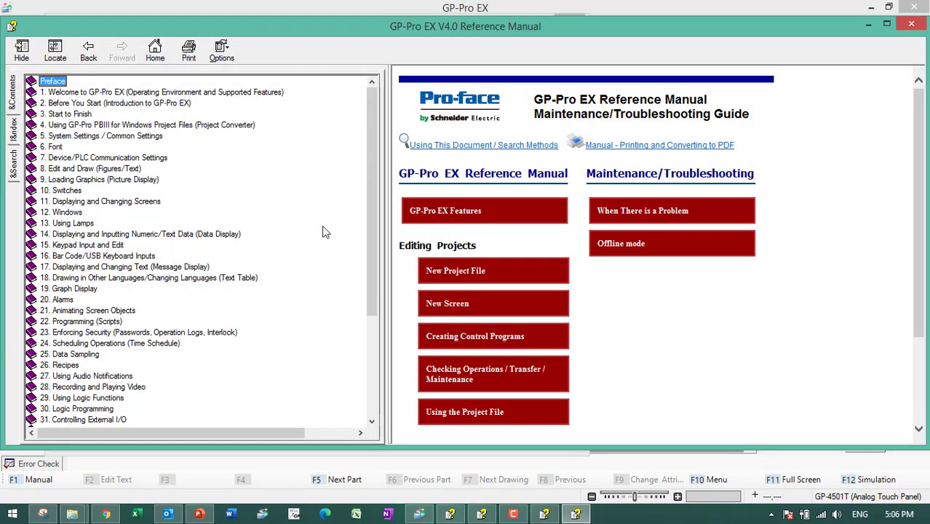
left_click_drag(369, 197, 368, 351)
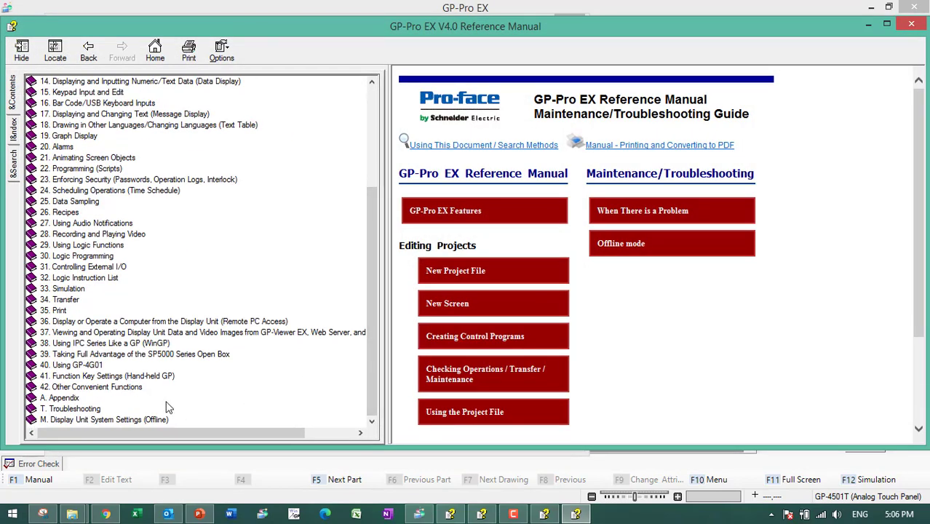
left_click(71, 402)
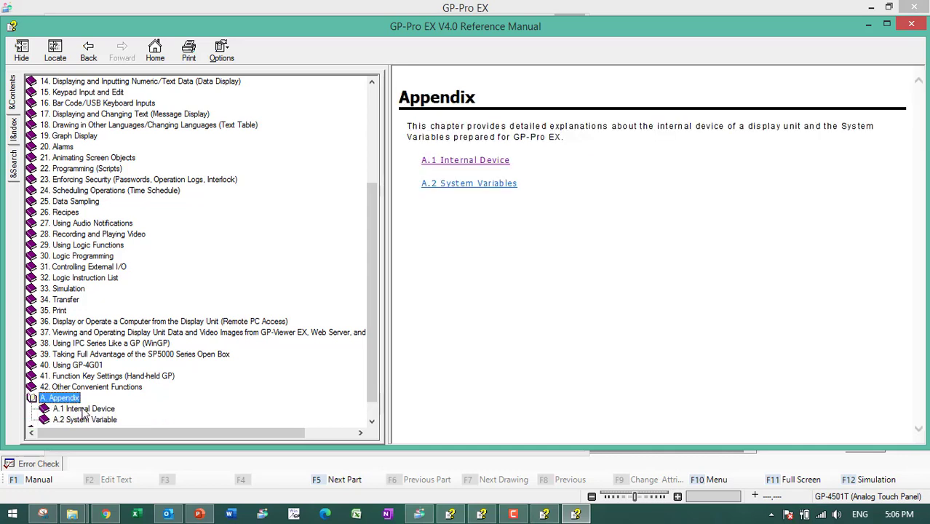
left_click(82, 409)
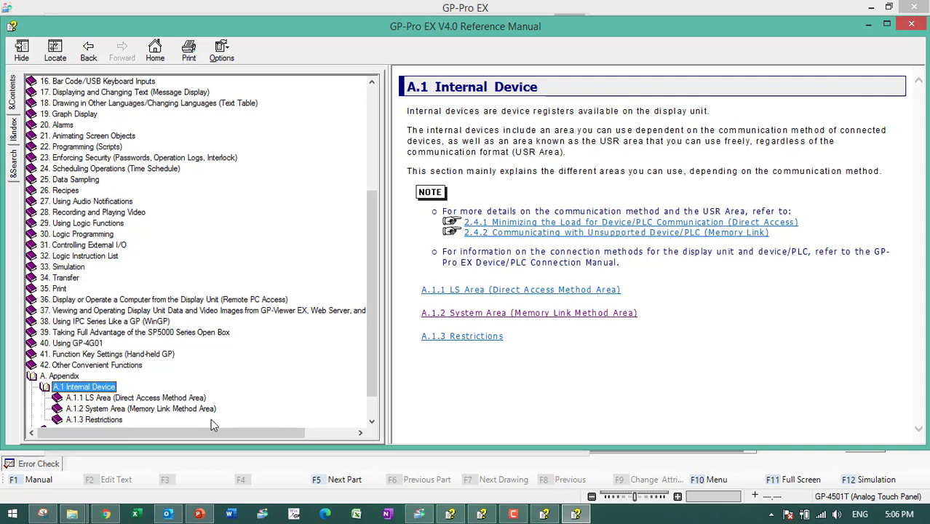
left_click(421, 514)
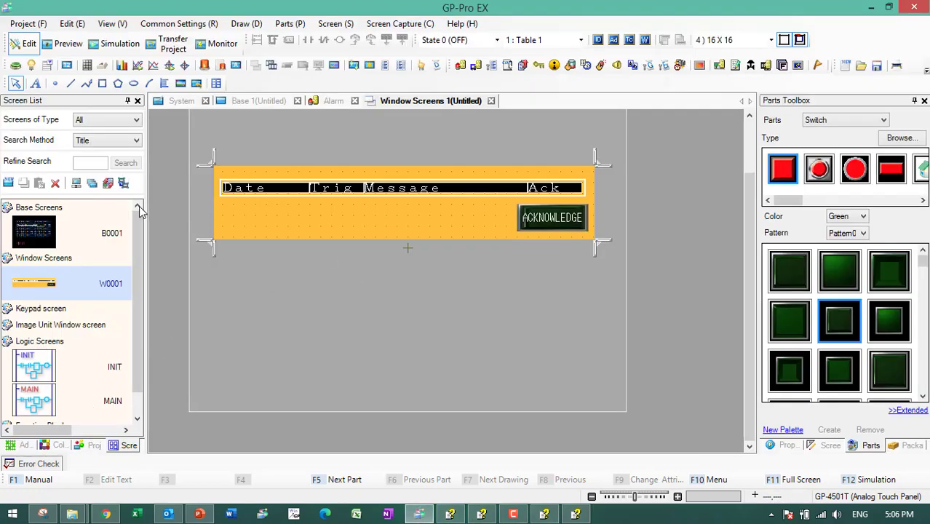
- Check that Base 1's -12345 data display monitors #MEMLINK 0026, cancelling without changes
double_click(51, 234)
left_click(237, 155)
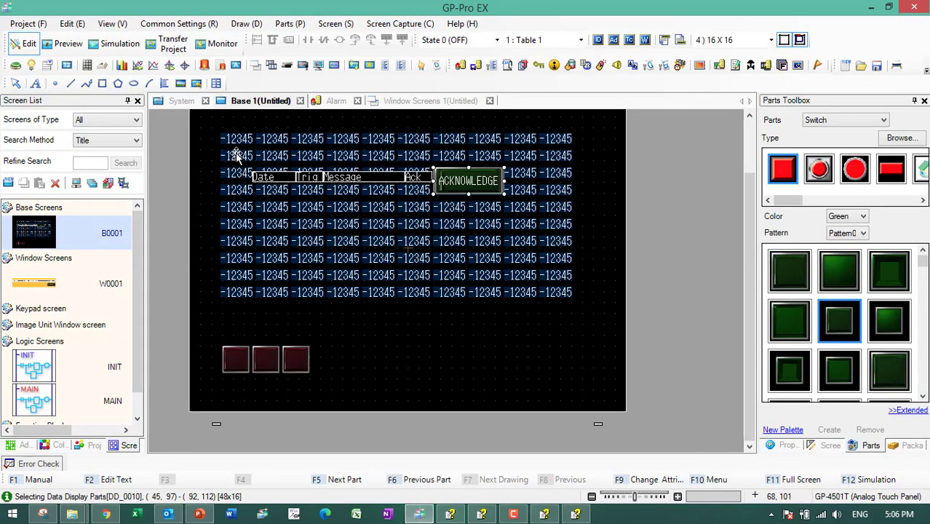
double_click(236, 156)
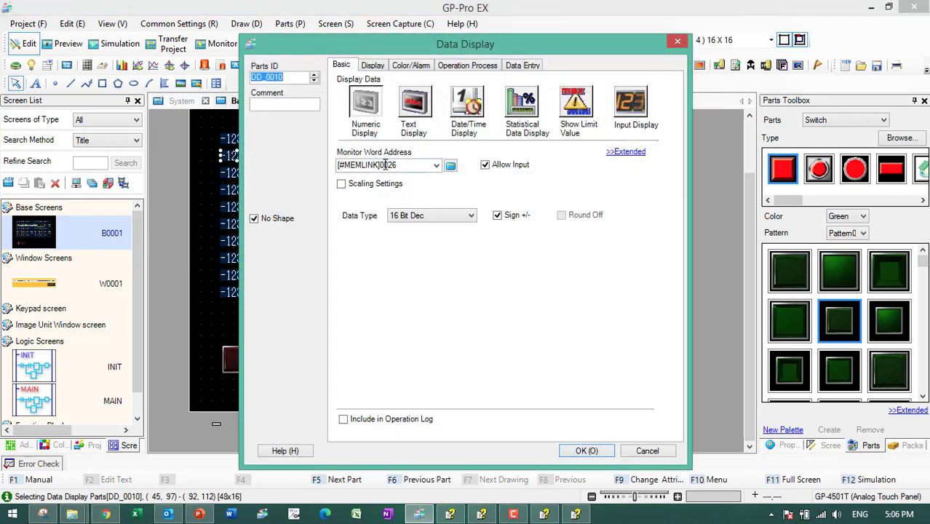
left_click(437, 165)
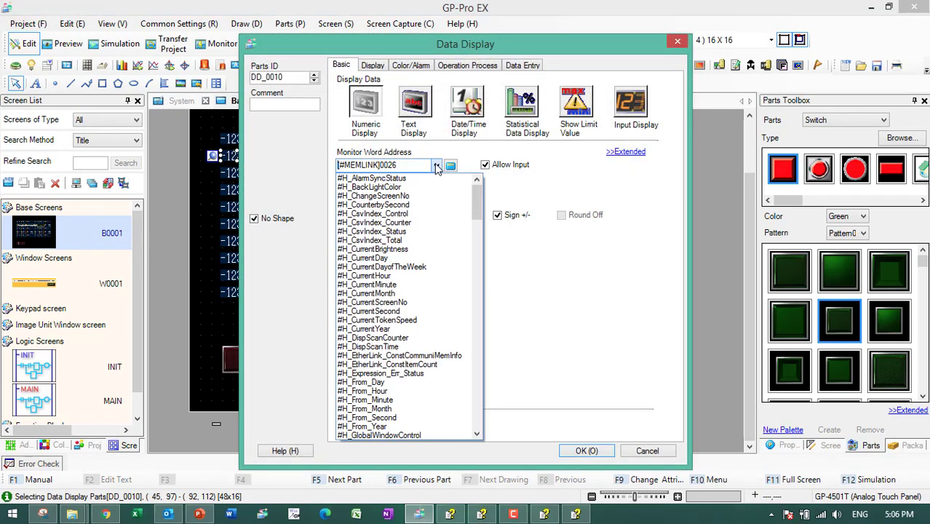
left_click(436, 166)
left_click(450, 166)
left_click(471, 203)
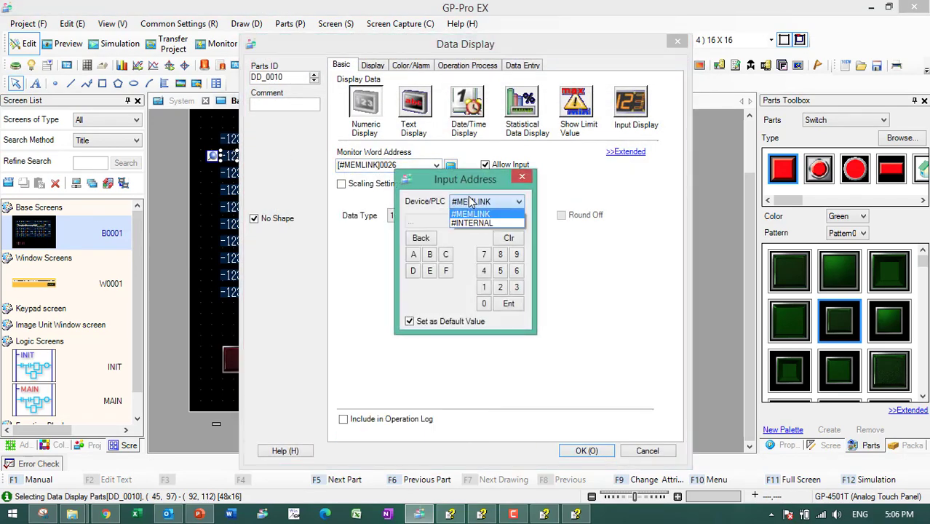
left_click(525, 184)
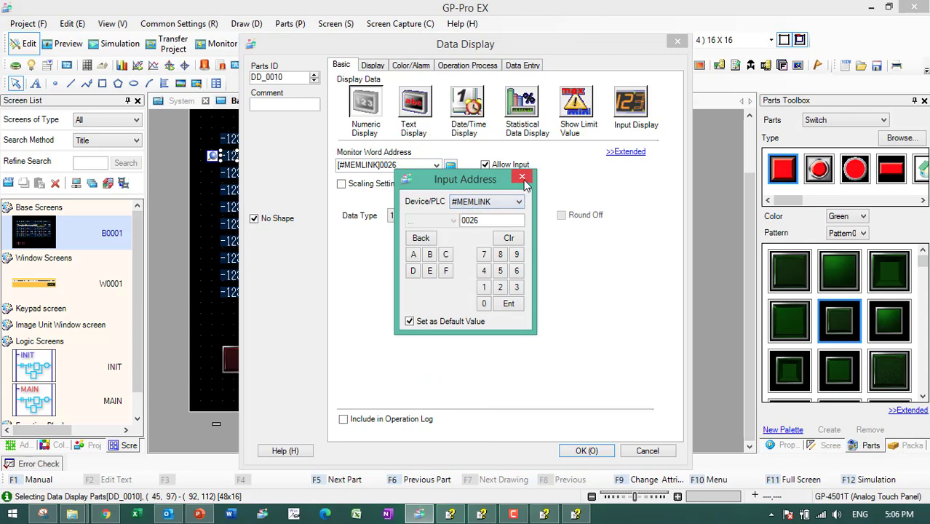
left_click(523, 178)
left_click(645, 449)
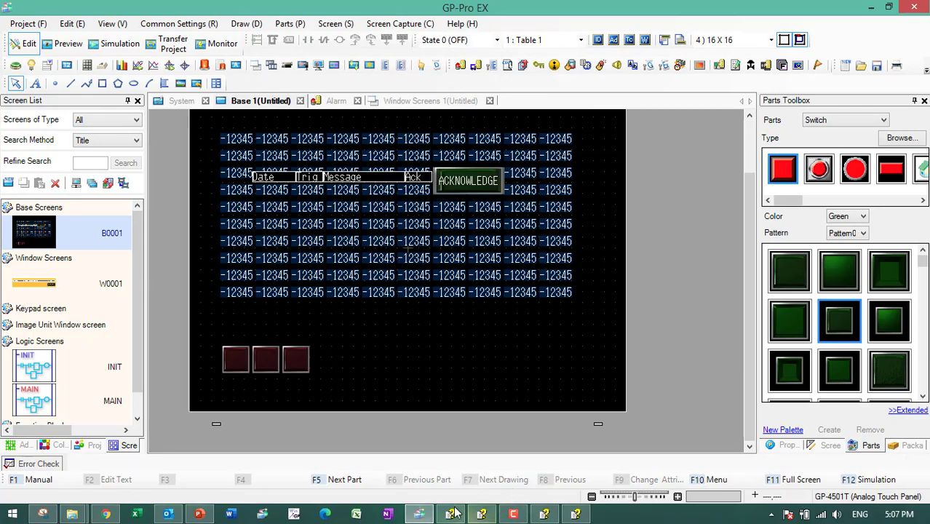
left_click(419, 515)
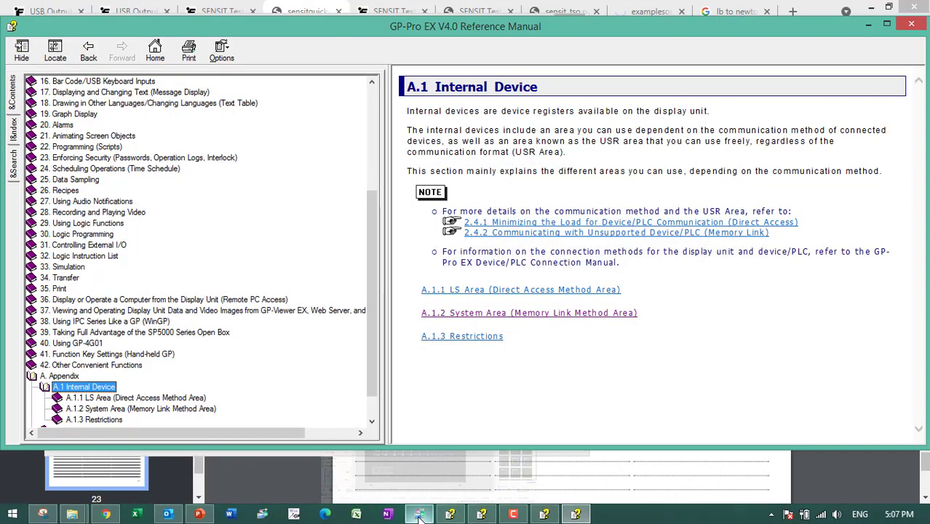
- Find #MEMLINK 16 Window Control in the System Data Area page: bit 0 turns window display ON/OFF
left_click(137, 411)
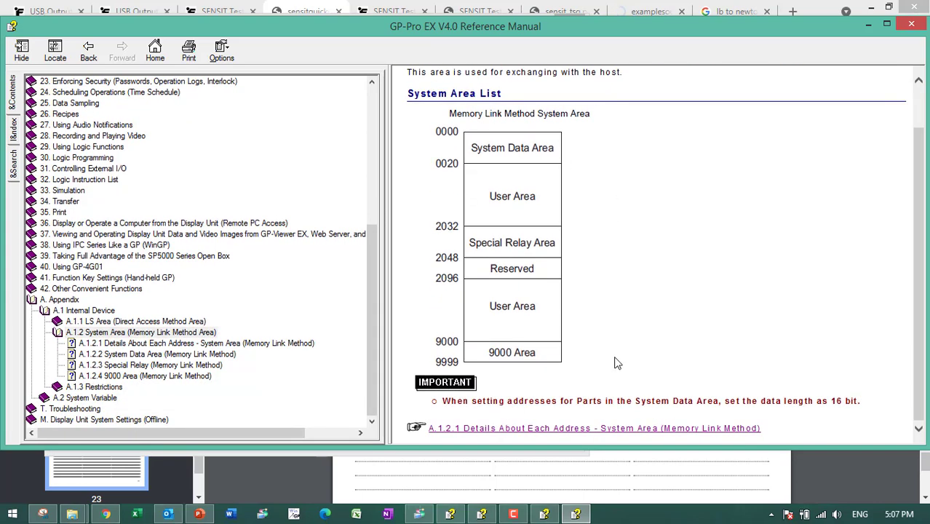
left_click(606, 429)
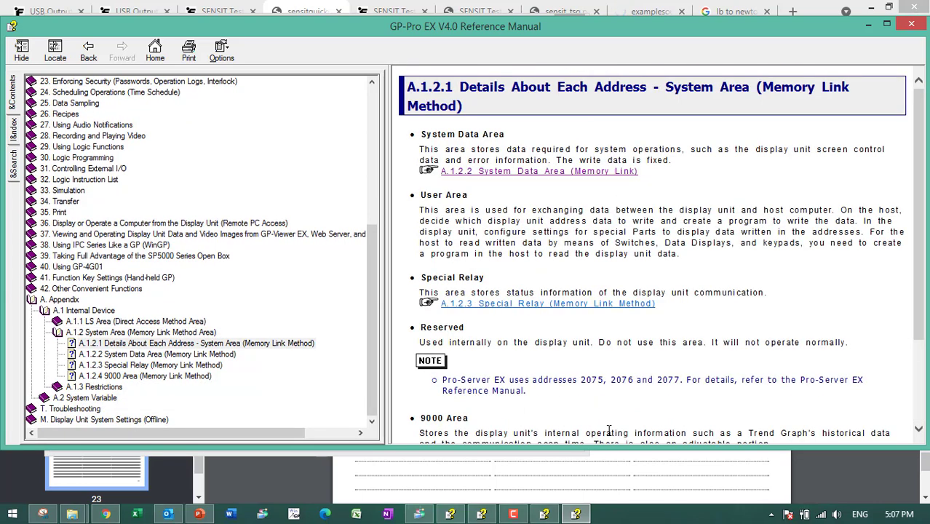
left_click(567, 171)
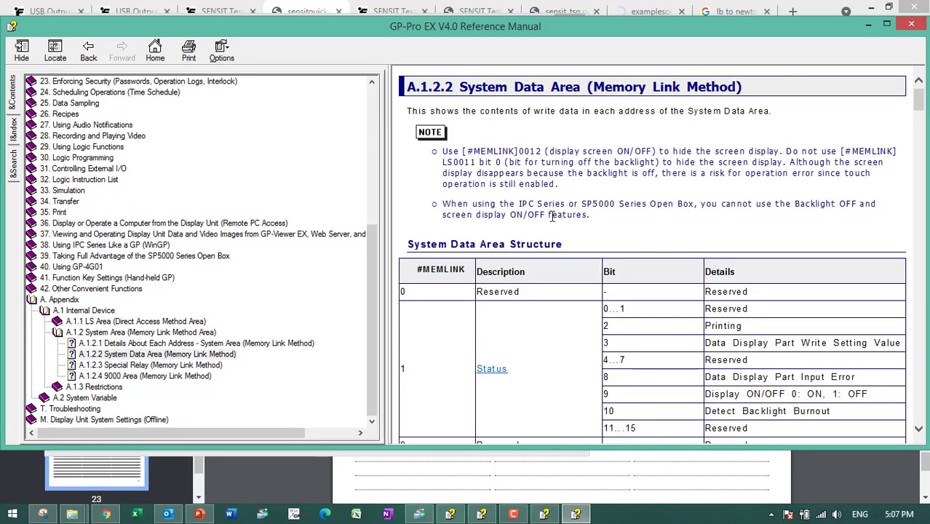
scroll(460, 248, "down", 5)
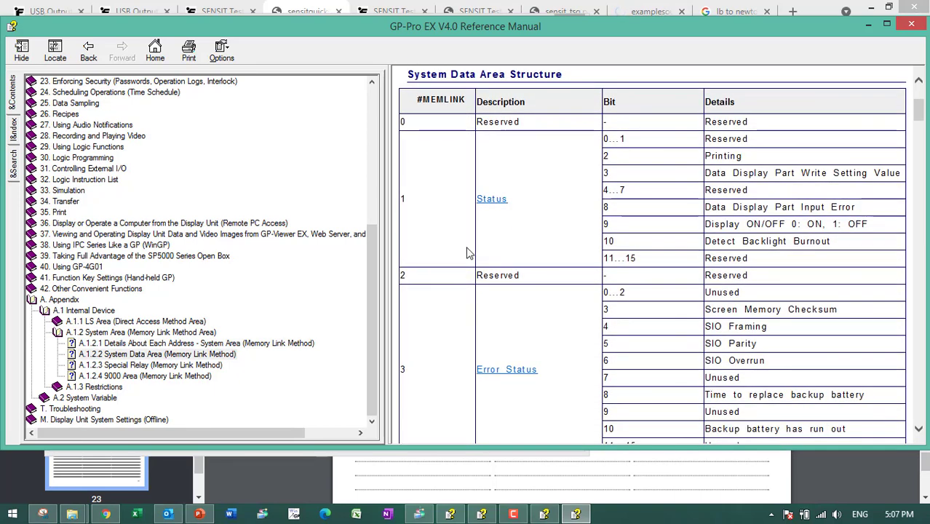
scroll(456, 280, "down", 10)
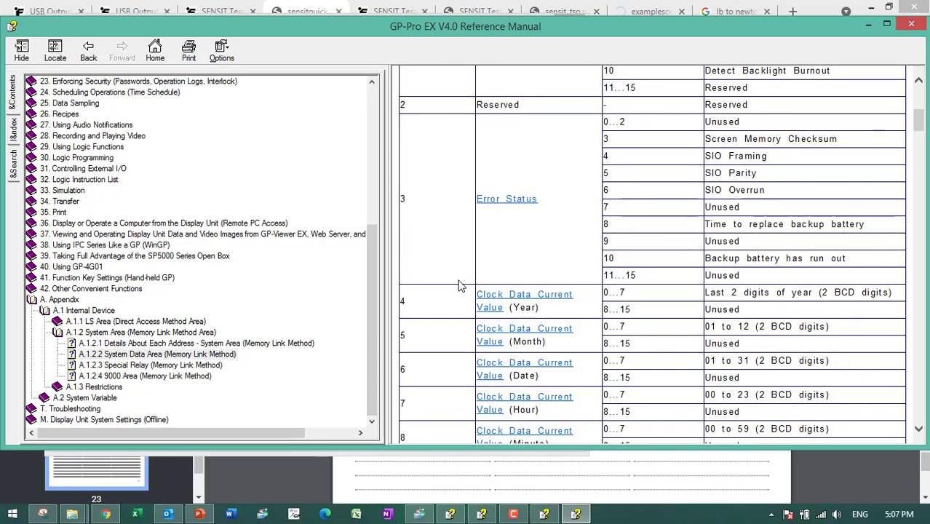
scroll(454, 274, "down", 10)
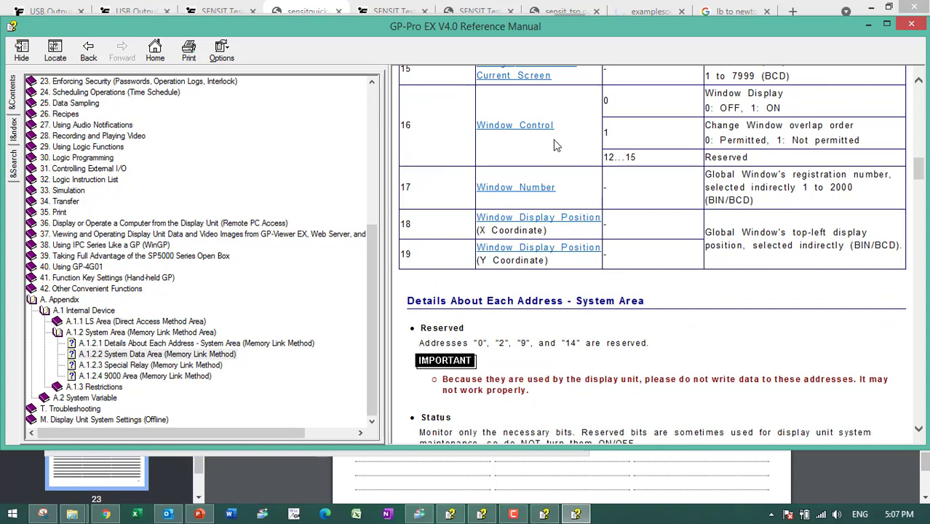
scroll(553, 144, "up", 1)
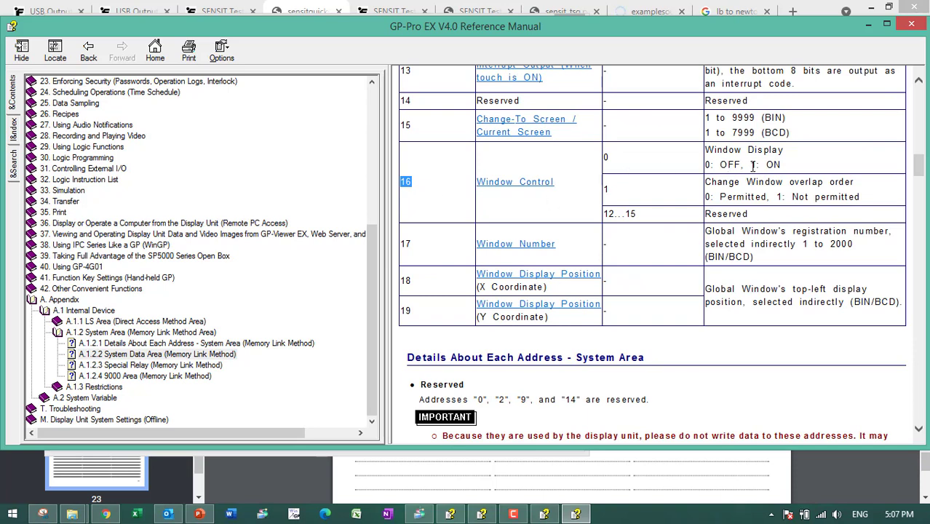
left_click_drag(752, 165, 727, 156)
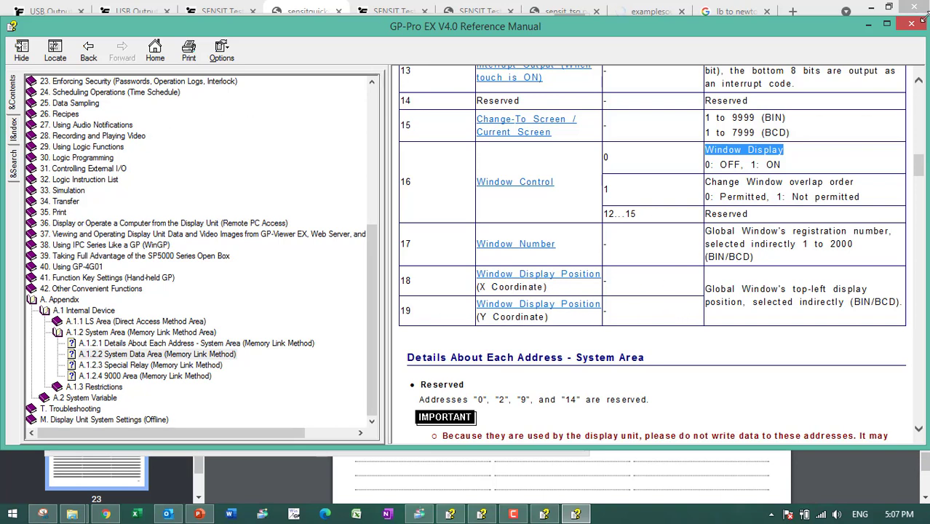
- Minimize the manual, close its top page, and return to the GP-Pro EX editor
left_click(867, 26)
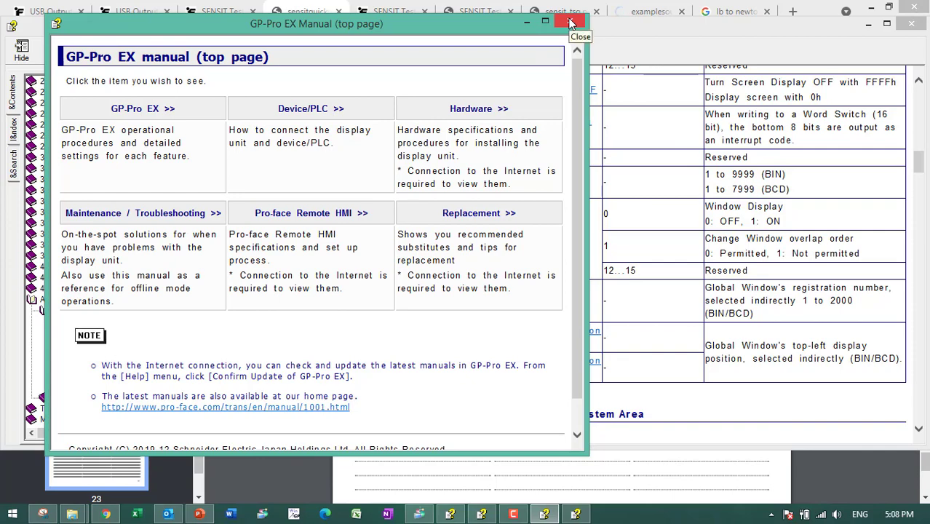
left_click(571, 24)
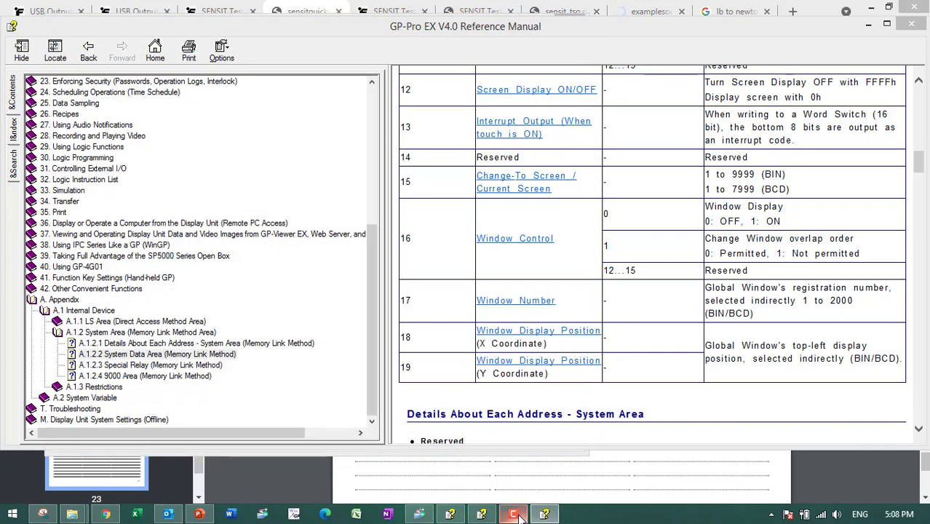
left_click(421, 515)
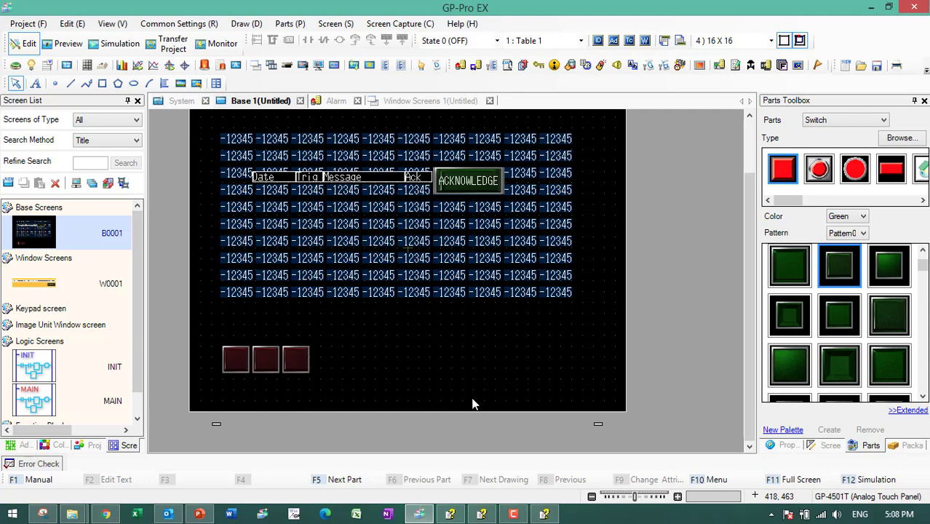
- In MAIN, insert a new rung after MAIN START with a normally-open #H_Alarm_Trigger contact
double_click(106, 403)
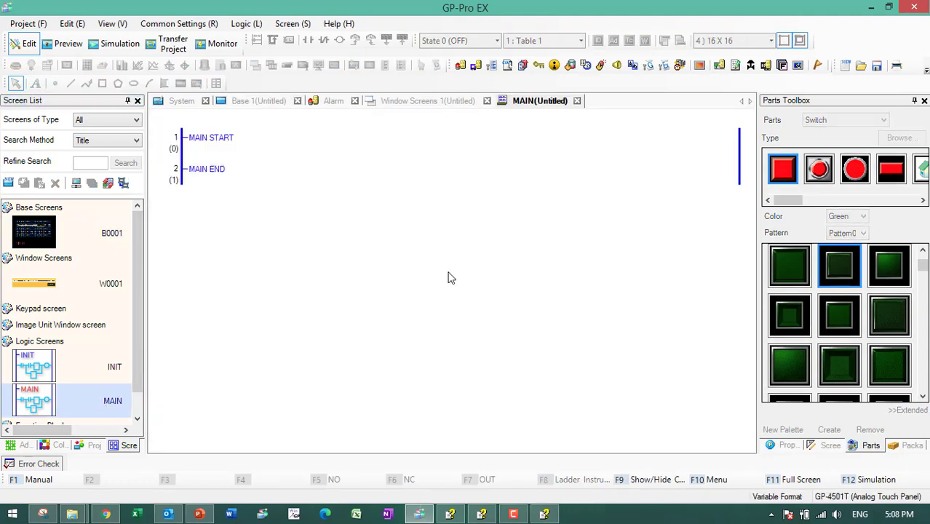
right_click(220, 142)
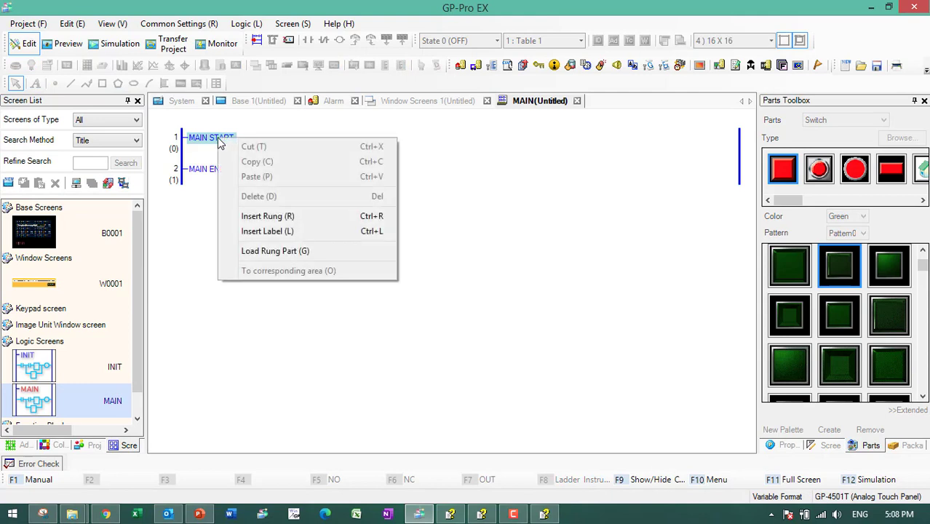
left_click(267, 216)
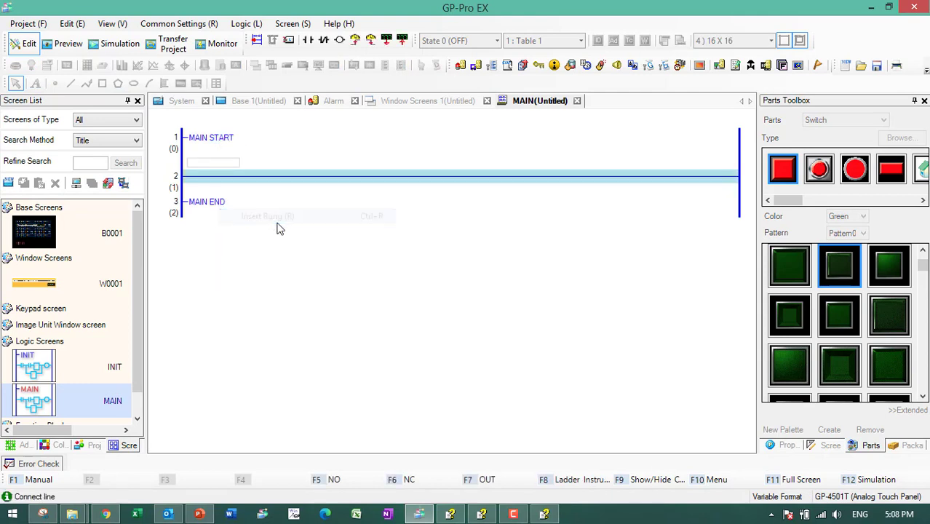
right_click(225, 179)
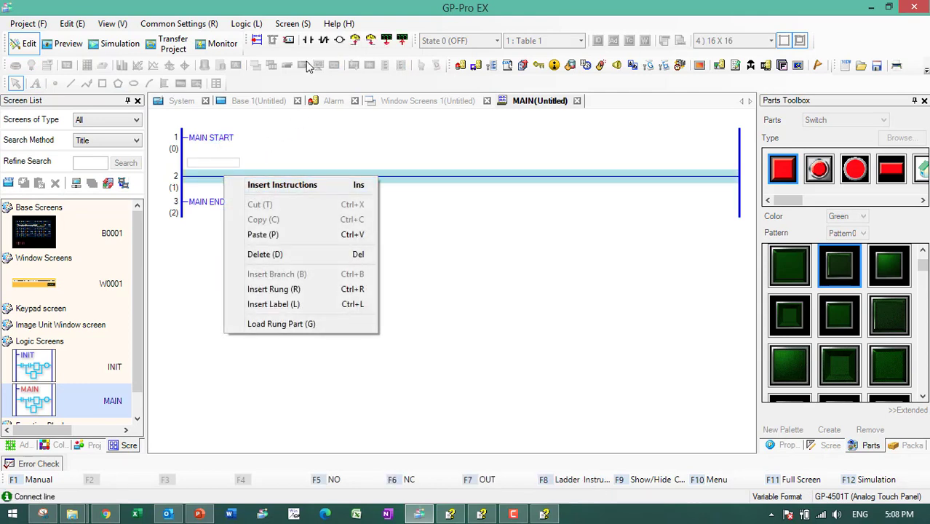
left_click(251, 188)
left_click(241, 190)
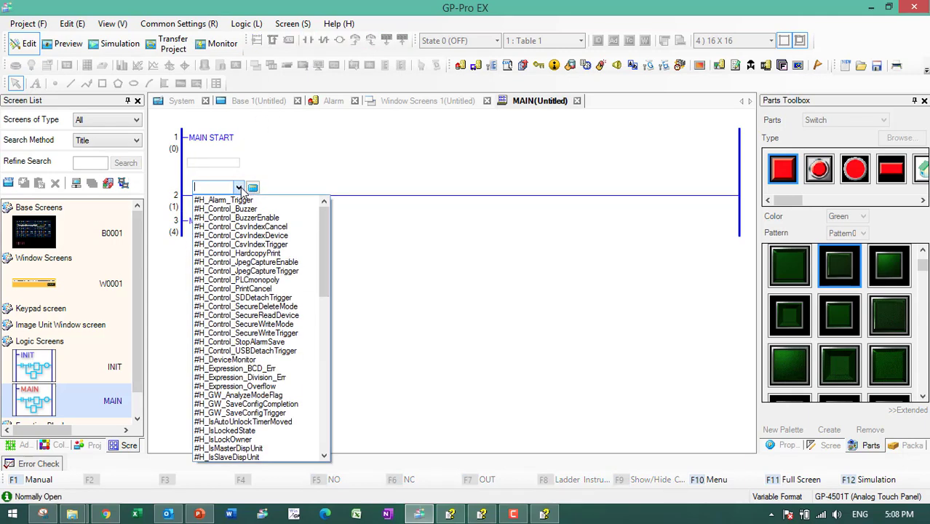
left_click(243, 200)
left_click(514, 256)
- End the rung with MOVP moving 1 into [#MEMLINK]0016
left_click(546, 200)
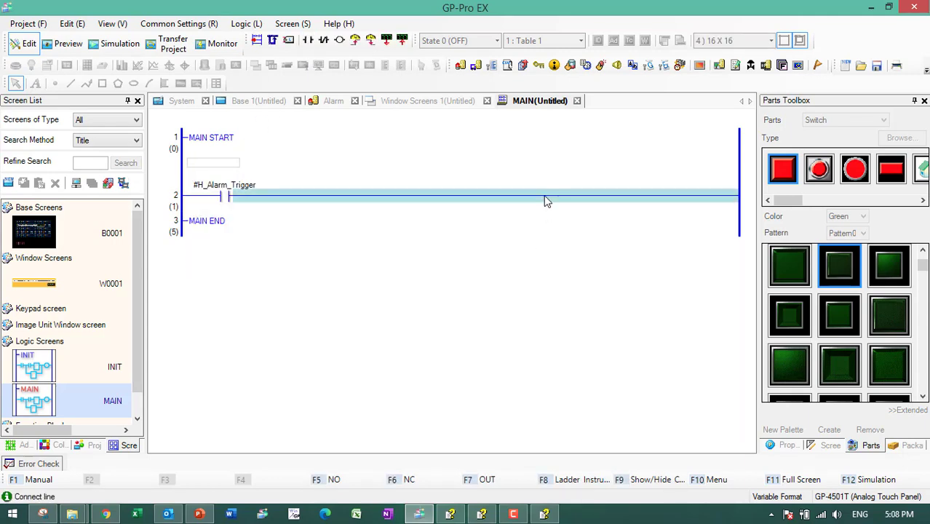
key("F7")
type("MOVP")
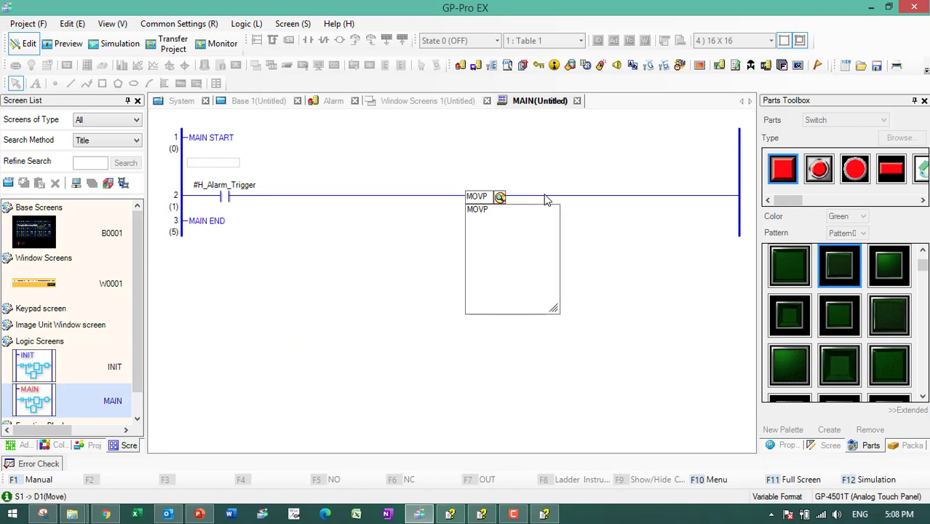
key("Return")
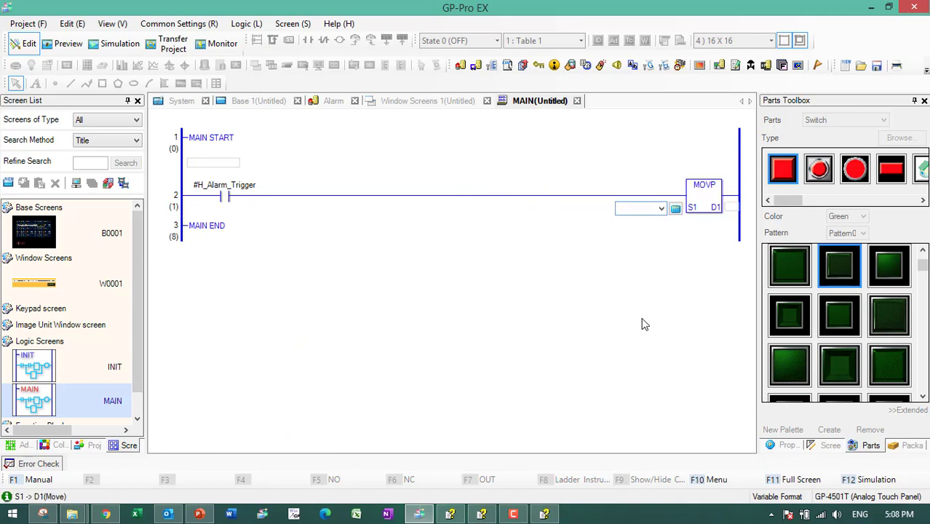
type("1")
left_click(730, 208)
left_click(734, 209)
left_click(748, 209)
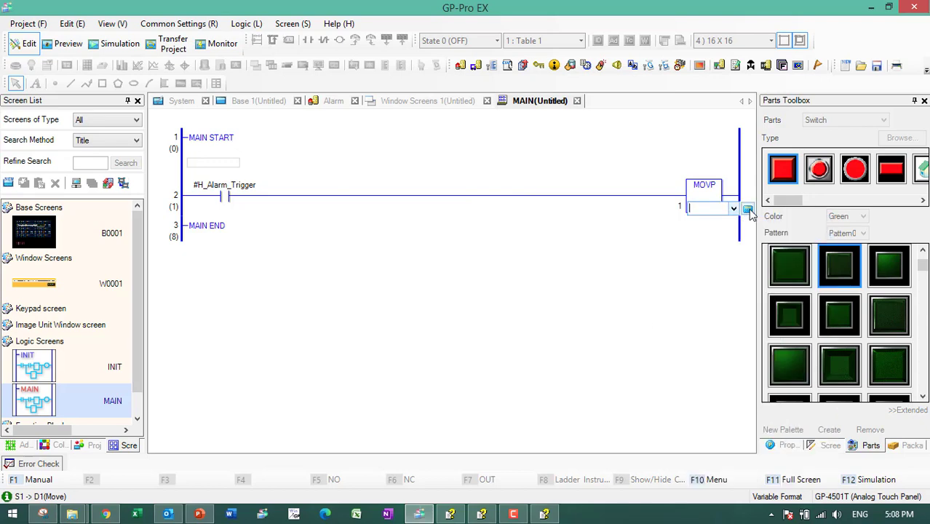
left_click(749, 209)
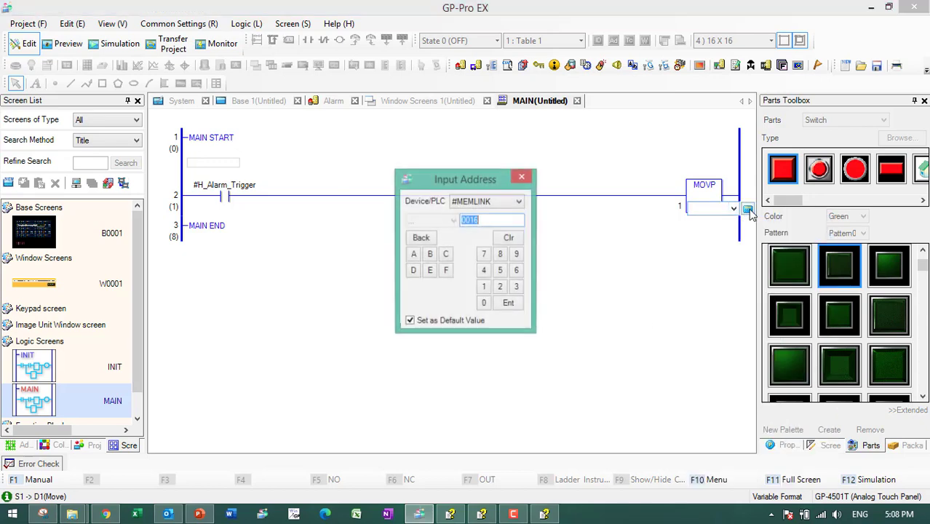
left_click(509, 304)
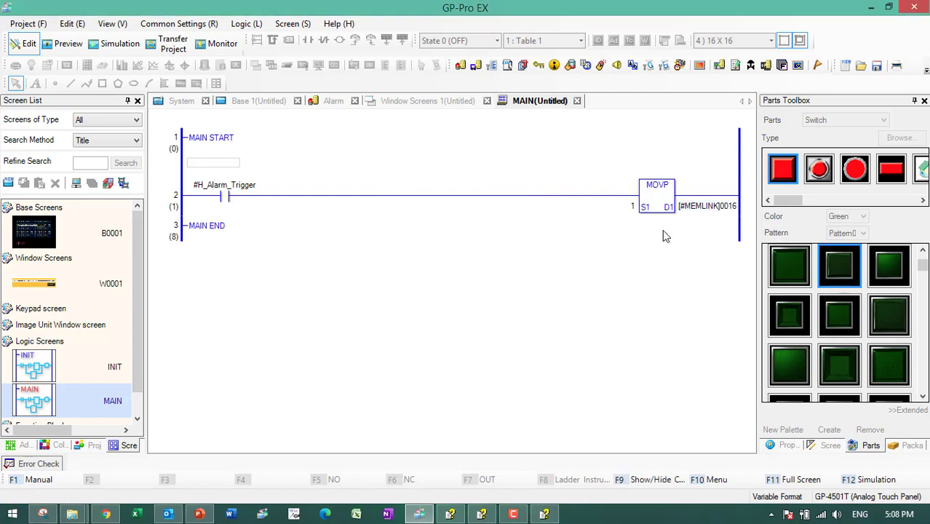
left_click(585, 198)
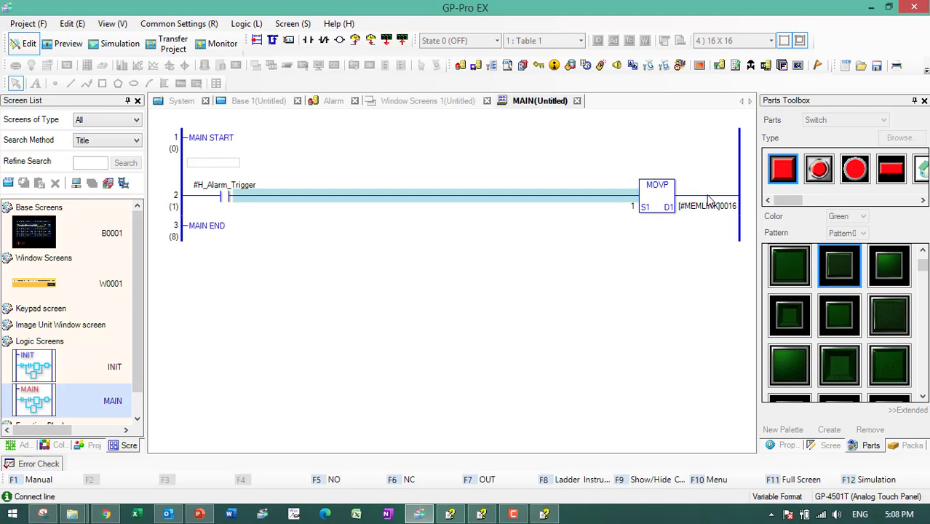
- Glance at the reference manual and PowerPoint slide, then return to the ladder editor
left_click(544, 514)
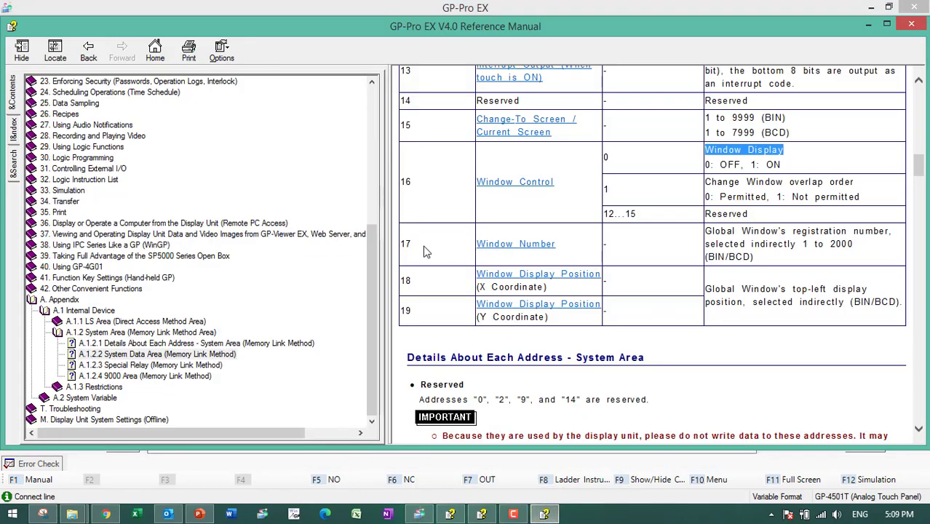
left_click(200, 514)
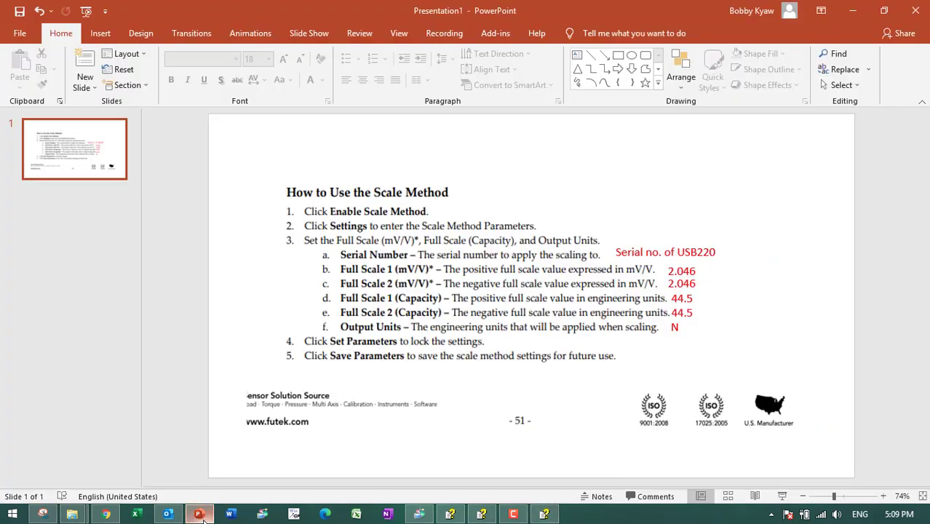
left_click(514, 514)
left_click(419, 514)
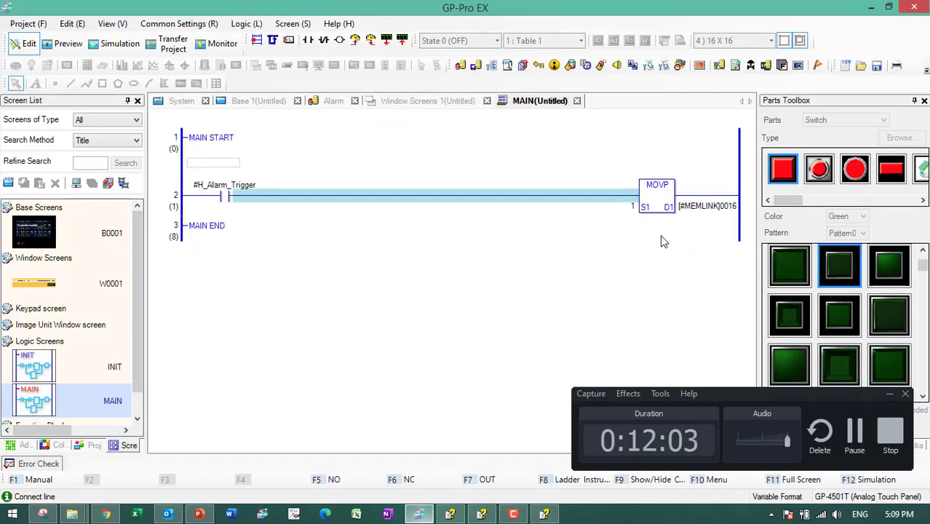
- Copy the MOVP after the contact and point the copy at [#MEMLINK]0017
left_click(660, 206)
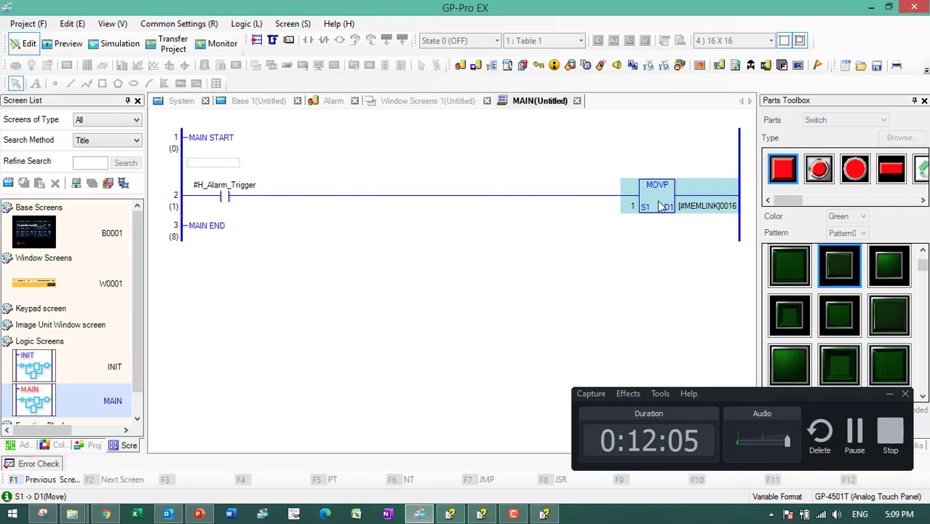
left_click_drag(660, 205, 560, 205)
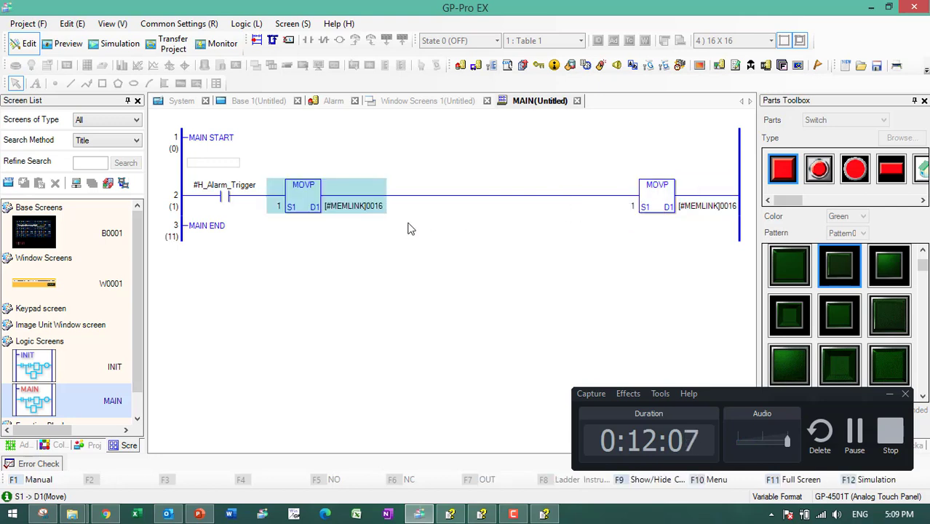
double_click(710, 209)
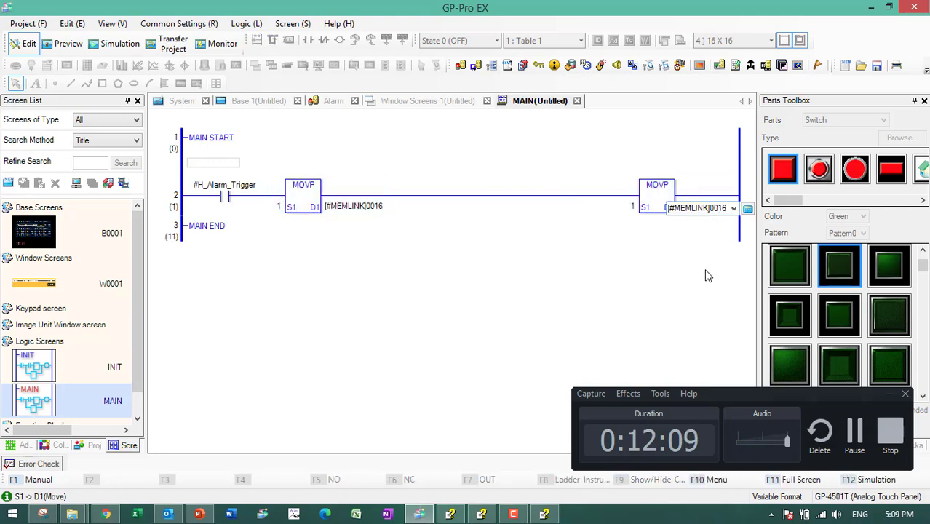
type("7")
key("Return")
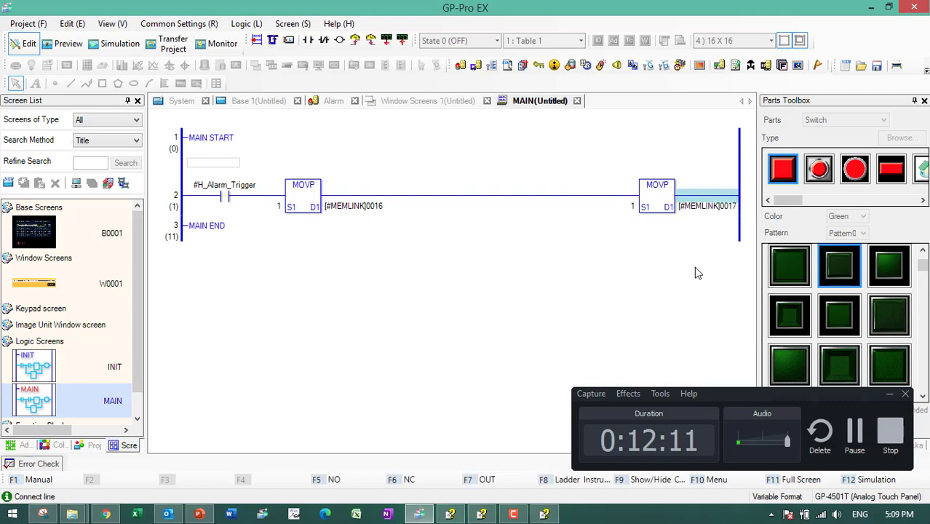
left_click(43, 284)
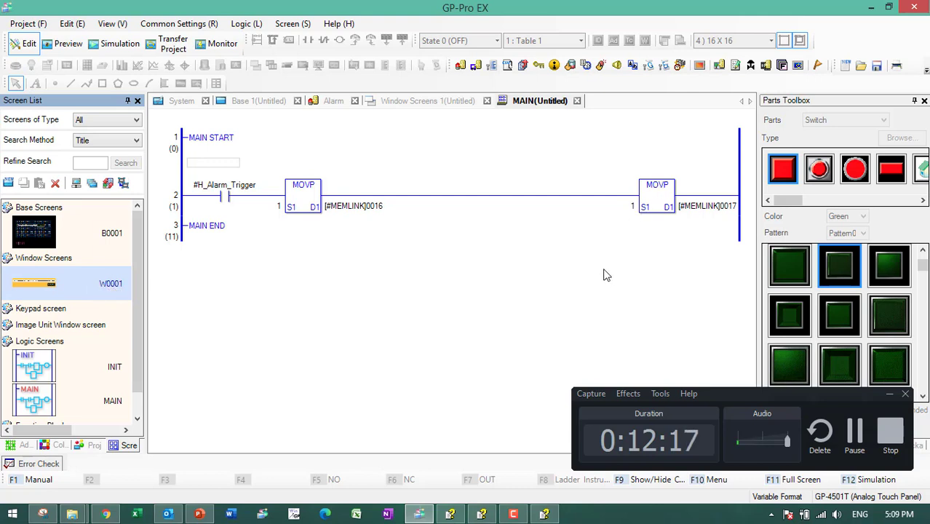
- Paste two more MOVP copies with destinations [#MEMLINK]0018 and [#MEMLINK]0019
left_click(659, 204)
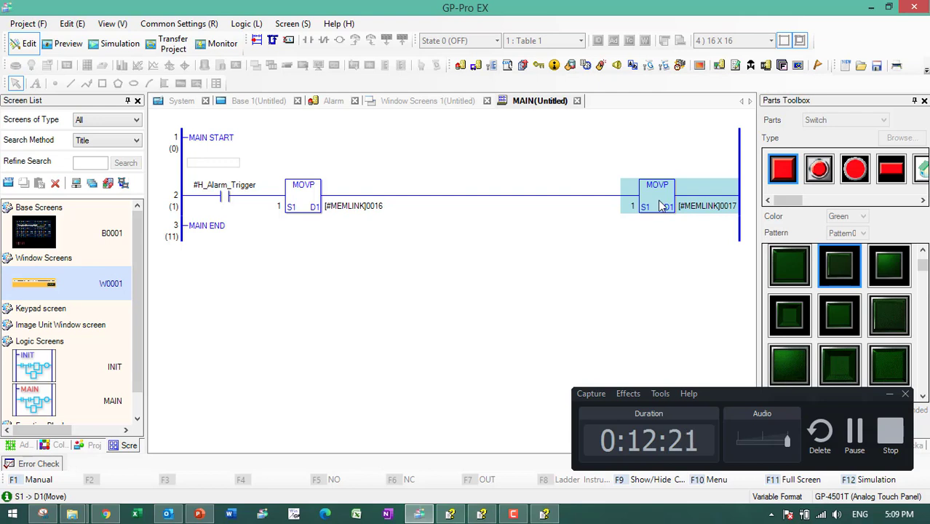
key("ctrl+v")
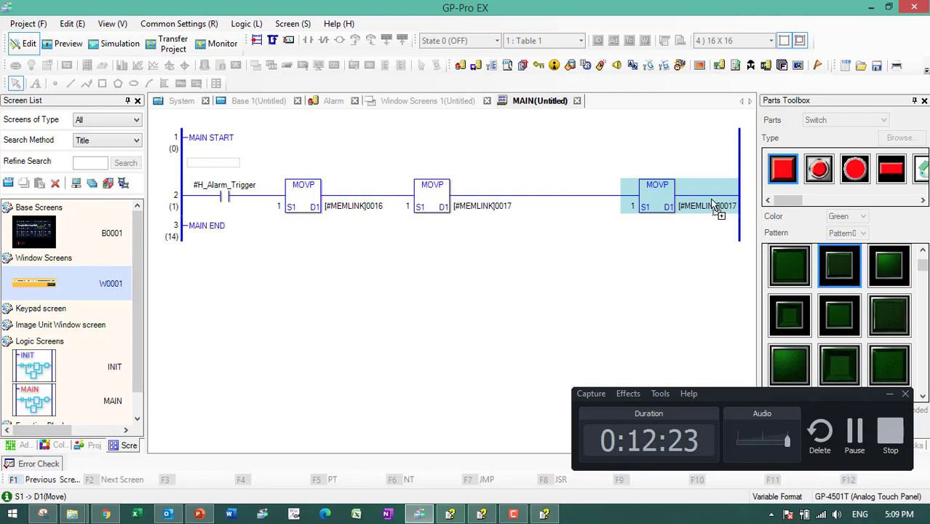
key("ctrl+v")
left_click(626, 209)
left_click(628, 210)
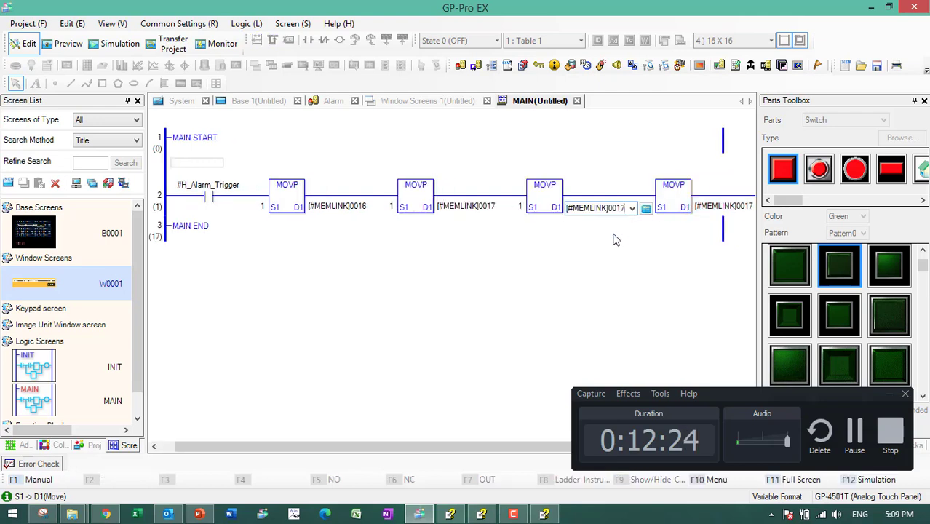
key("BackSpace")
key("Return")
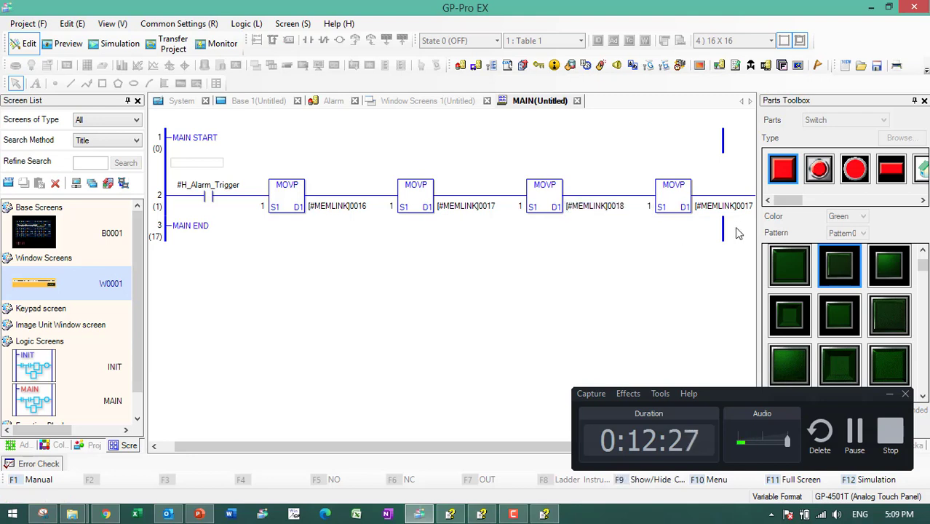
left_click(741, 209)
left_click(741, 210)
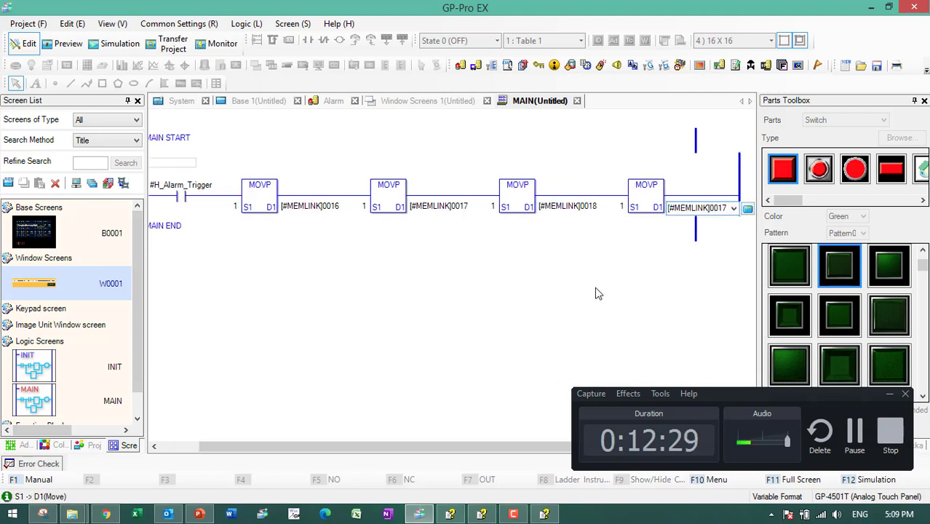
type("9")
key("Return")
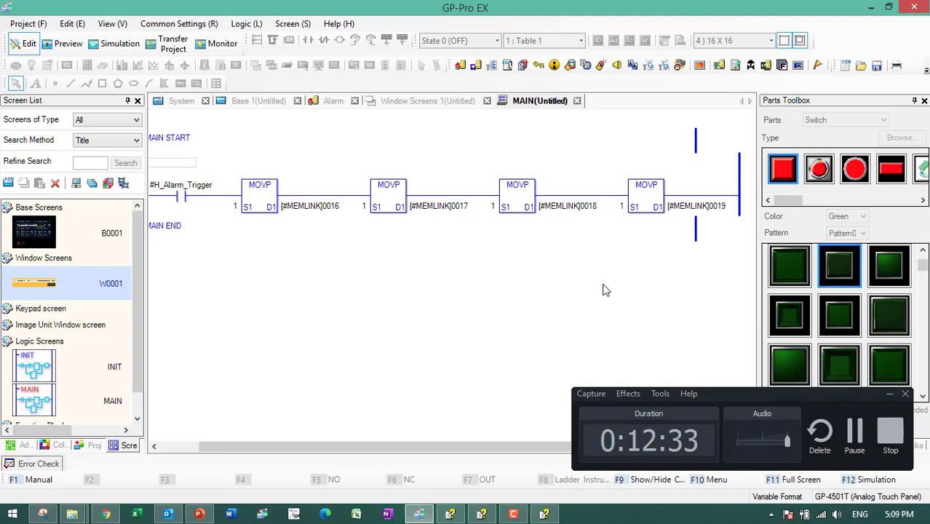
left_click(256, 103)
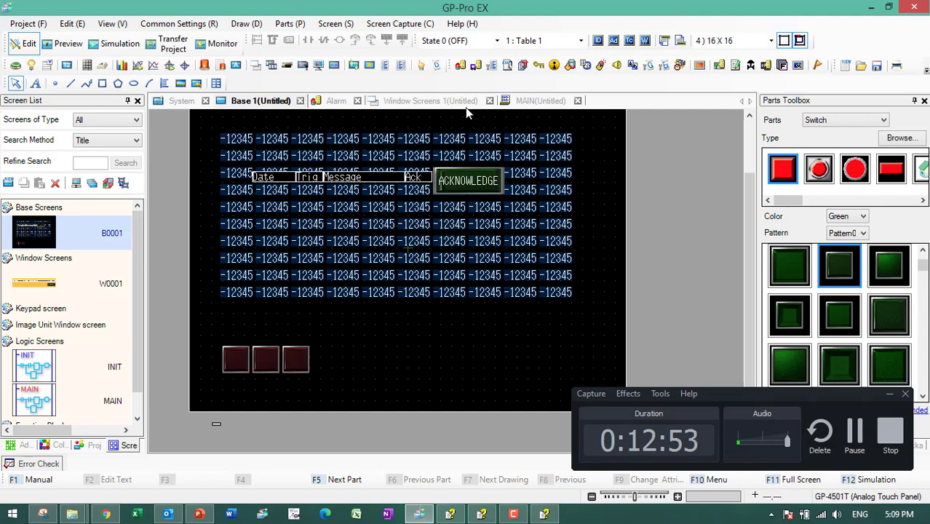
left_click(529, 104)
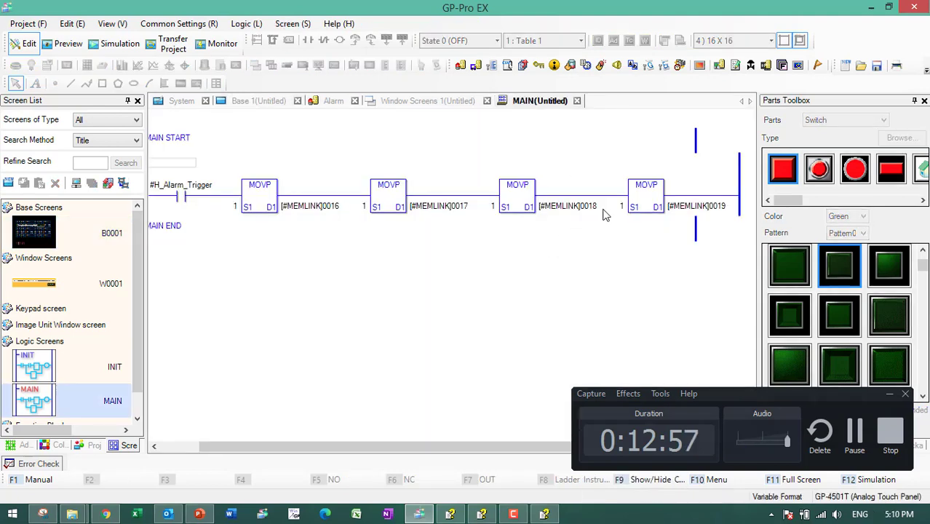
- Set the third MOVP's source to 105 and the fourth MOVP's source to 165
left_click(491, 209)
type("105")
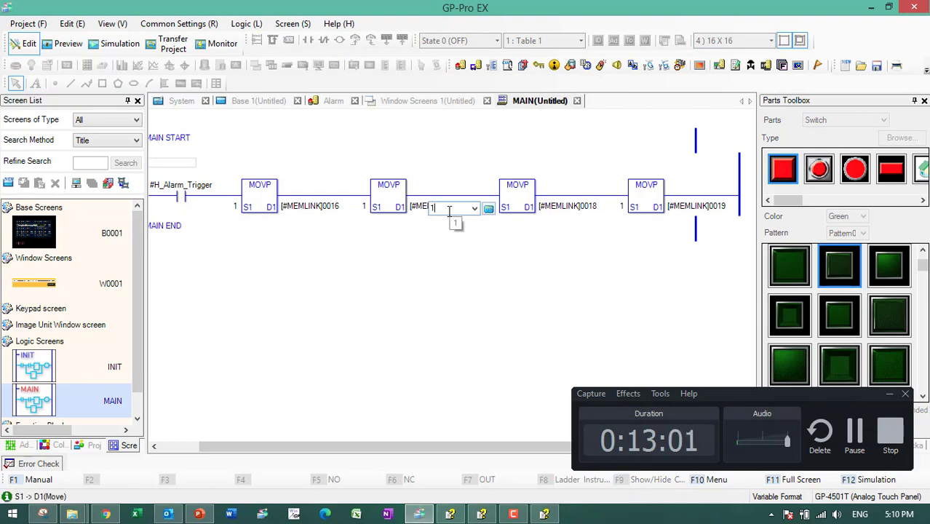
left_click(619, 208)
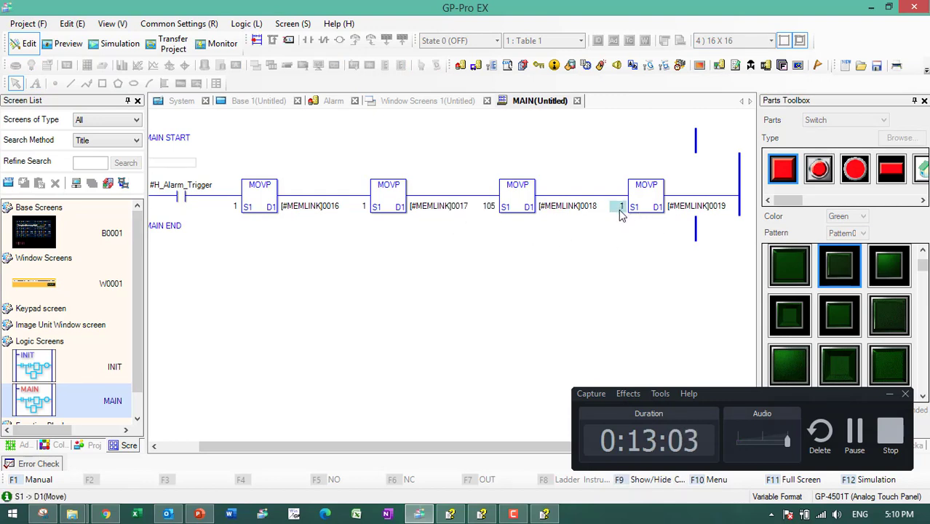
type("165")
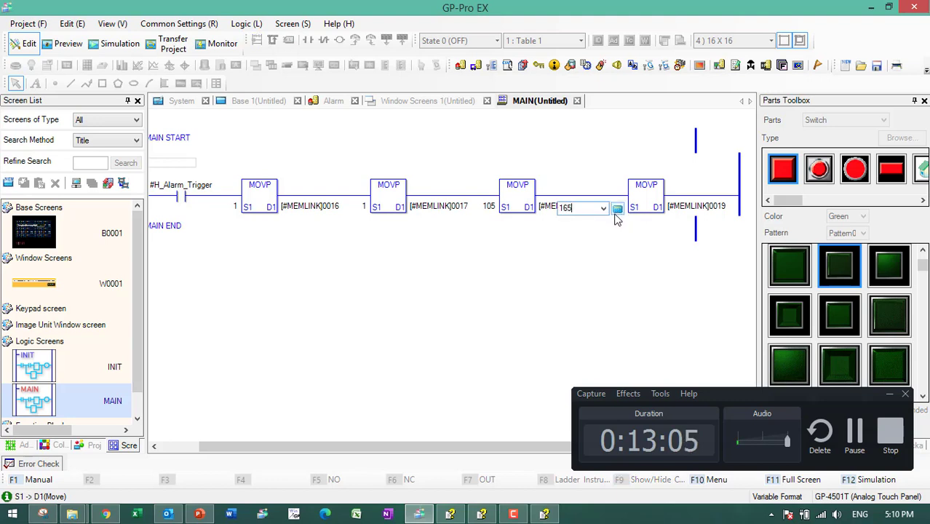
key("Return")
left_click(538, 266)
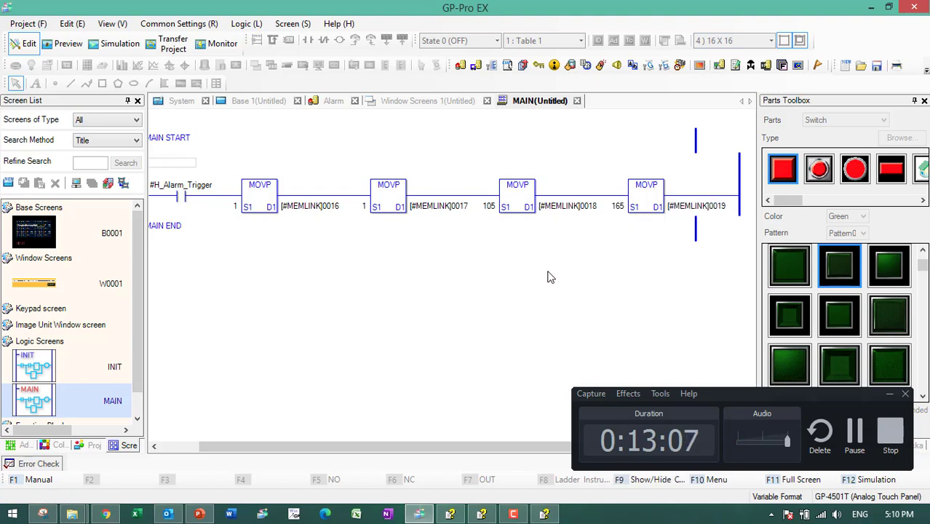
left_click_drag(457, 446, 349, 452)
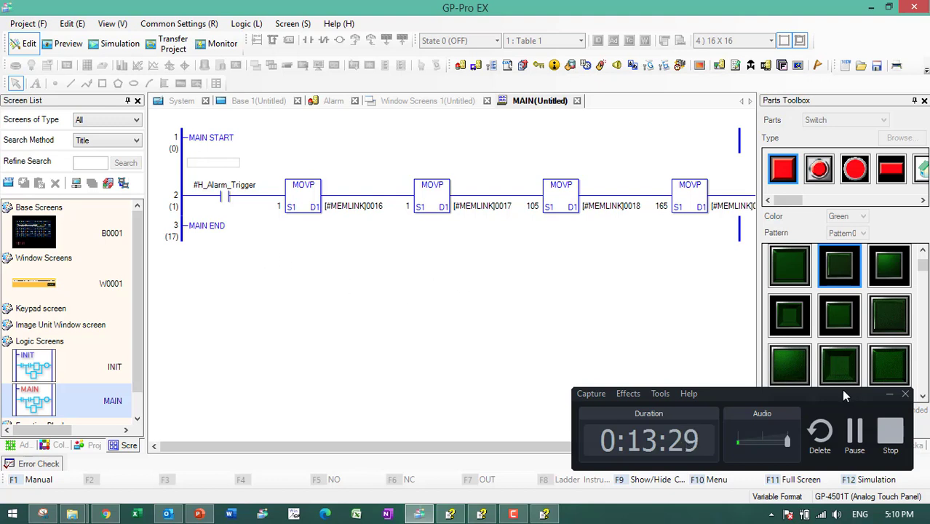
left_click(889, 394)
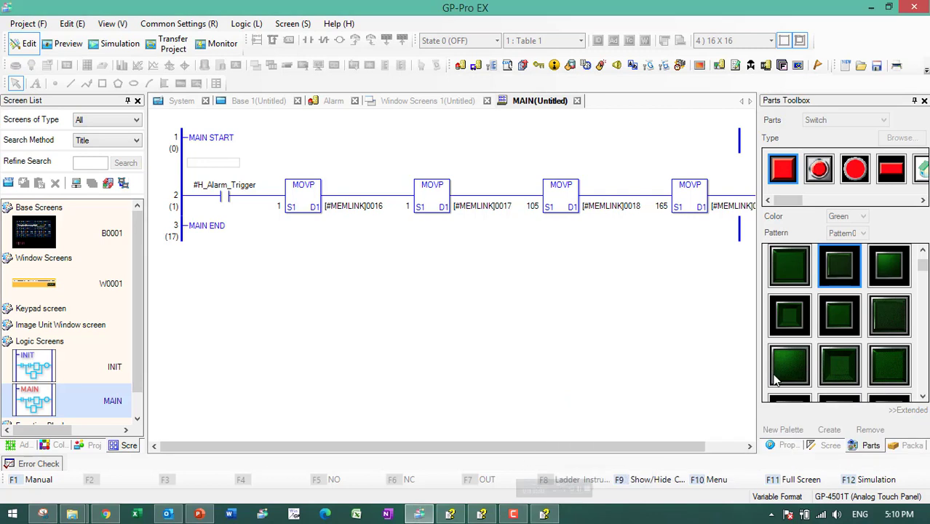
- Undo an accidental cell insertion at the start of the trigger rung
left_click(187, 198)
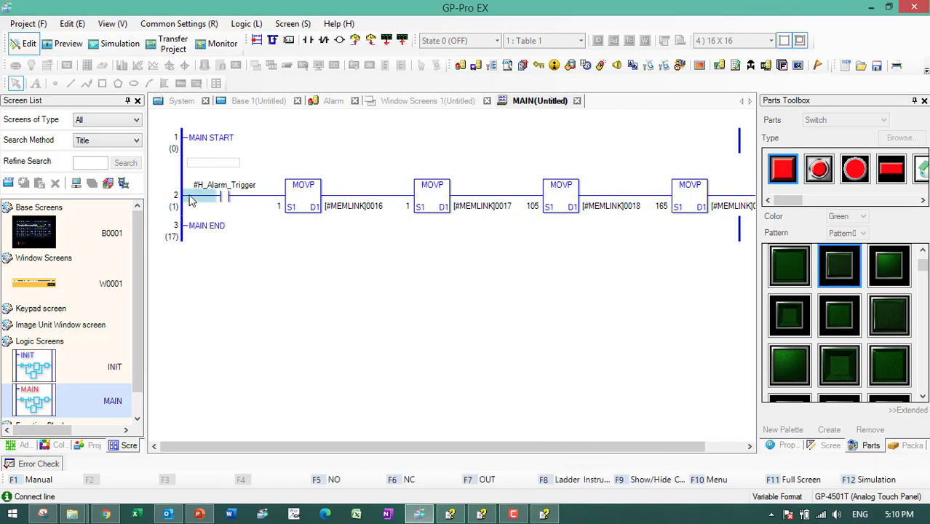
right_click(190, 198)
left_click(222, 202)
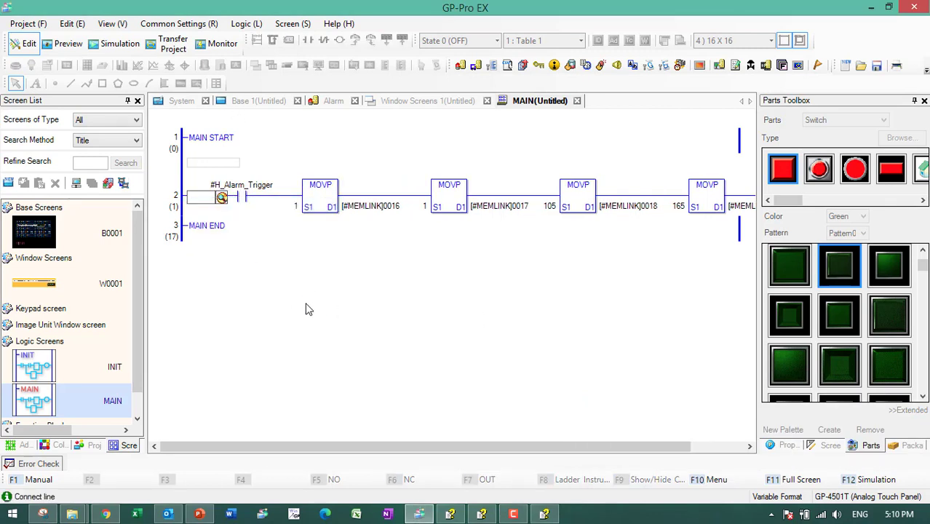
key("ctrl+z")
left_click(189, 202)
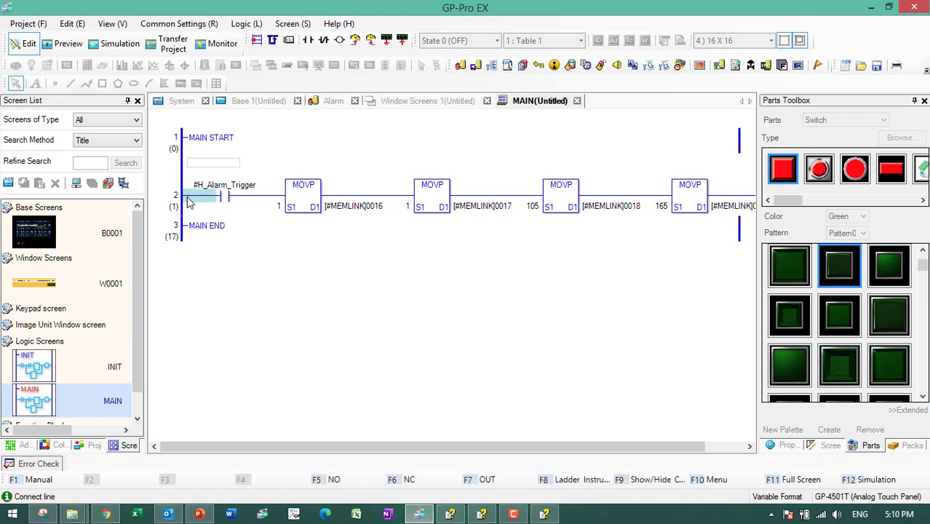
right_click(195, 140)
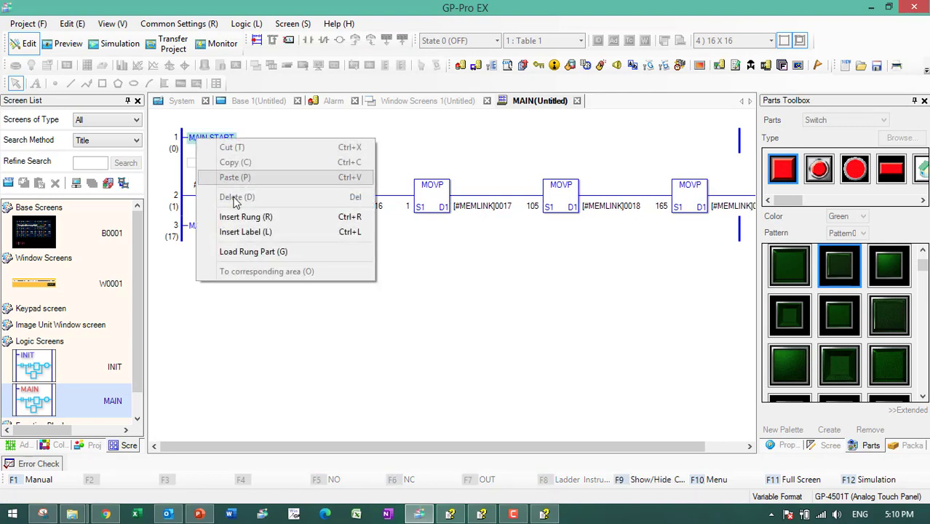
- Insert an empty rung after MAIN START and another below the trigger rung
left_click(246, 216)
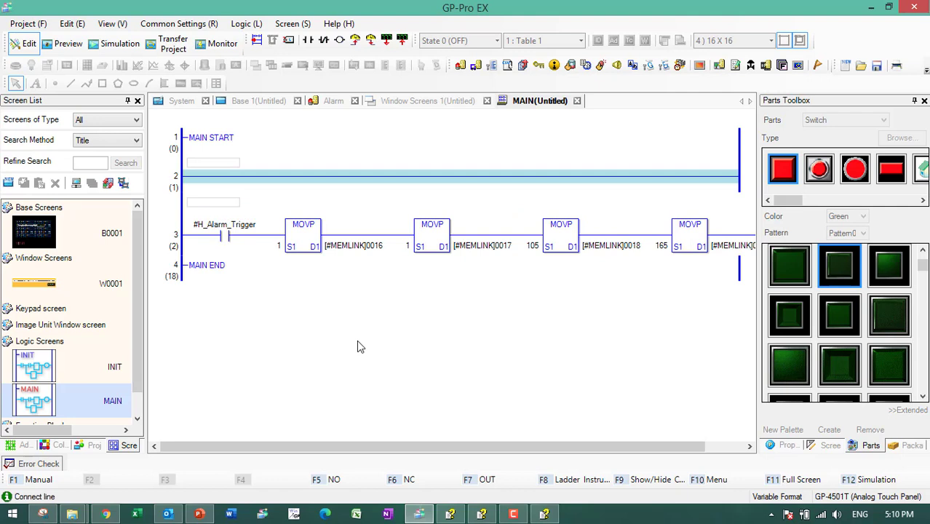
right_click(182, 234)
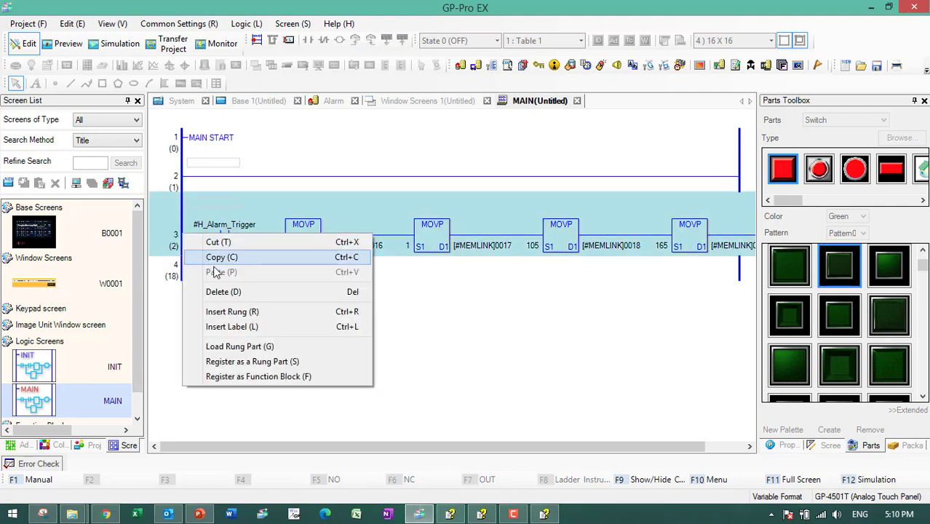
left_click(240, 311)
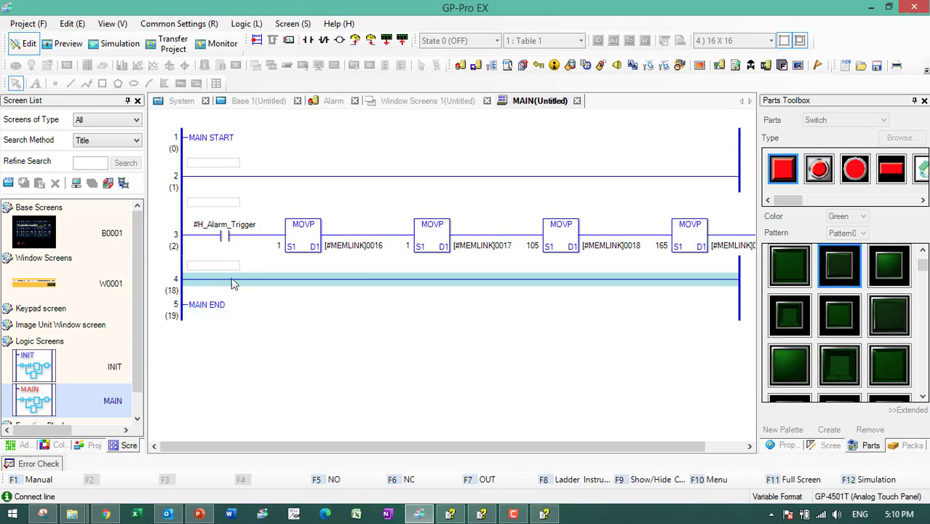
- Copy the #H_Alarm_Trigger contact and the first MOVP onto new rung 4
left_click(225, 236)
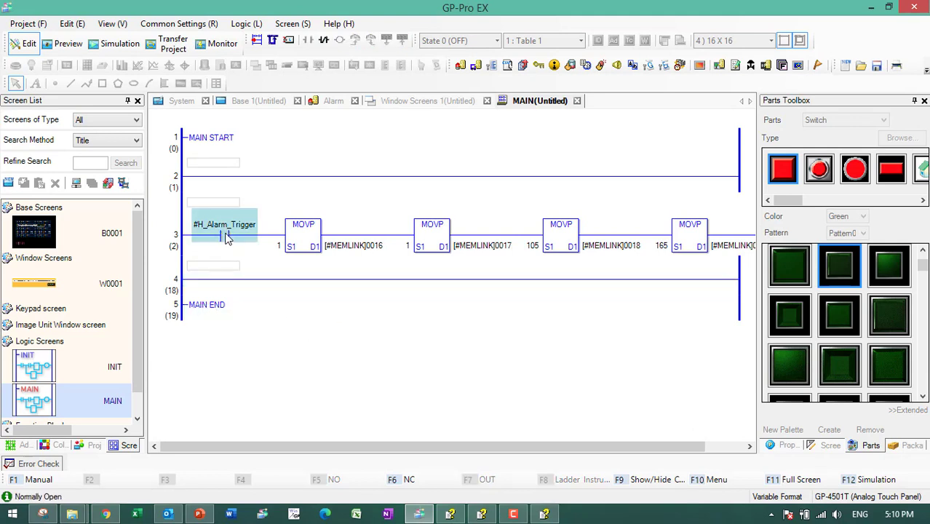
left_click(225, 283)
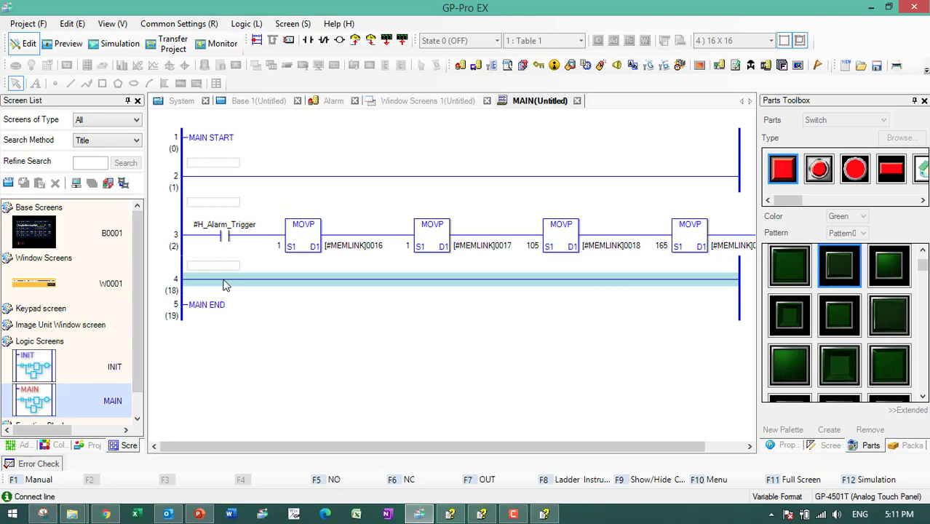
left_click(224, 236)
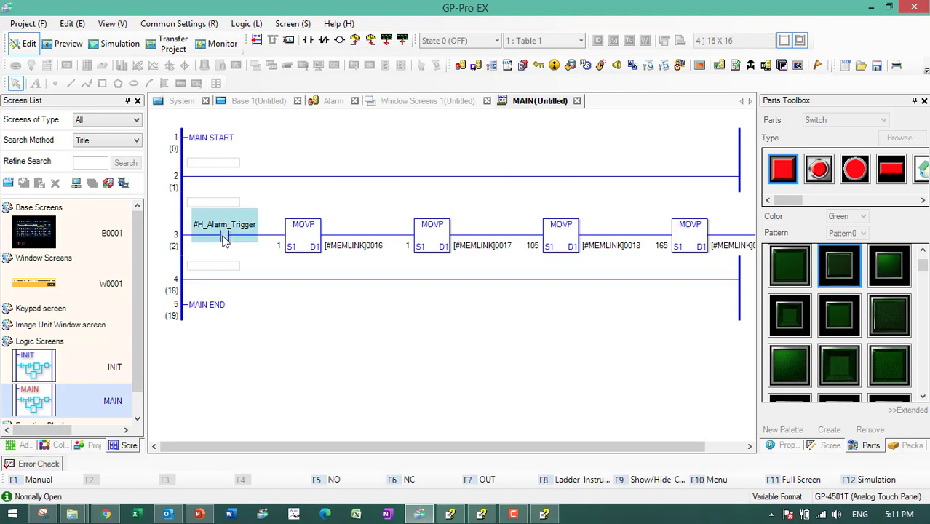
left_click_drag(224, 237, 220, 287)
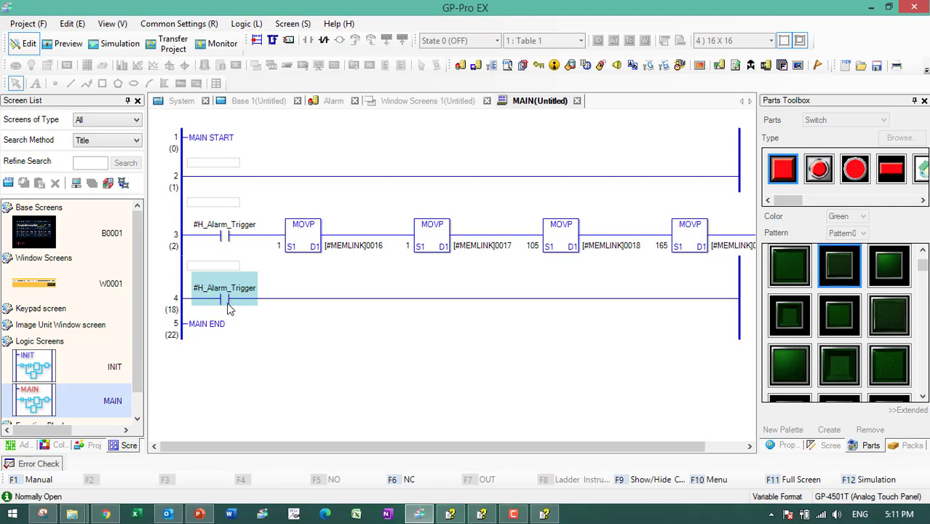
left_click_drag(291, 247, 366, 328)
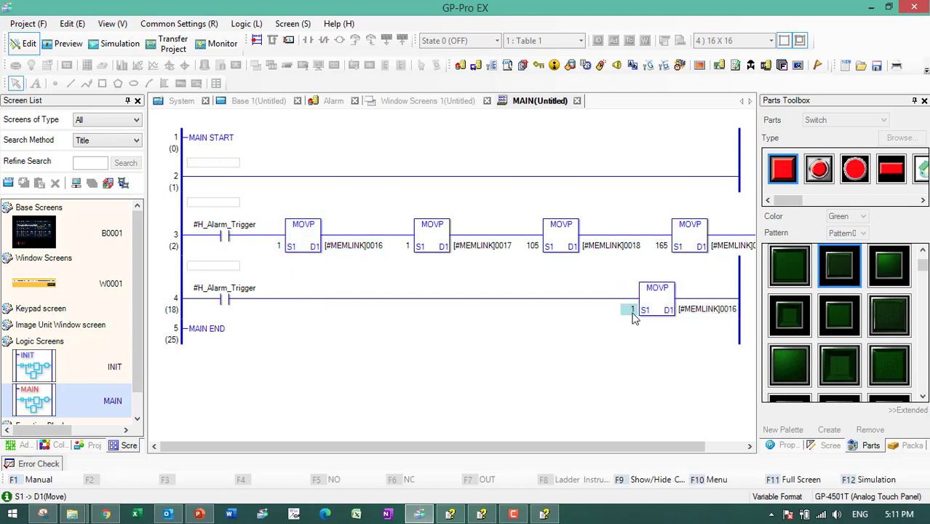
- Make rung 4's MOVP move 0, change its contact to falling-edge NT, and start simulation
type("0")
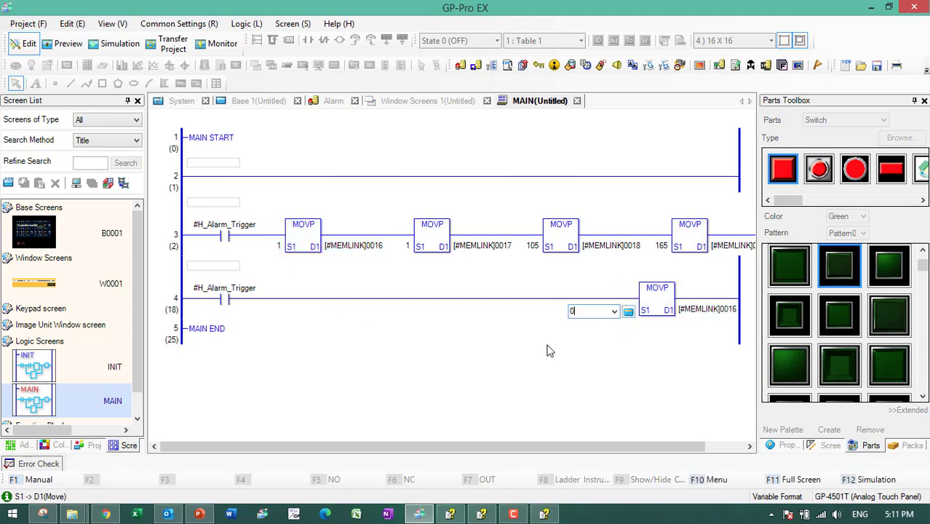
key("Return")
key("Return")
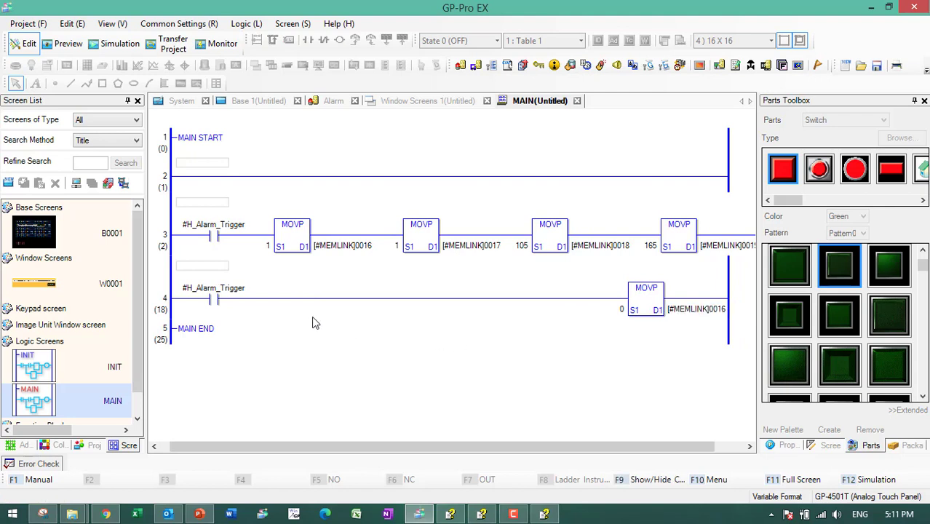
left_click(226, 292)
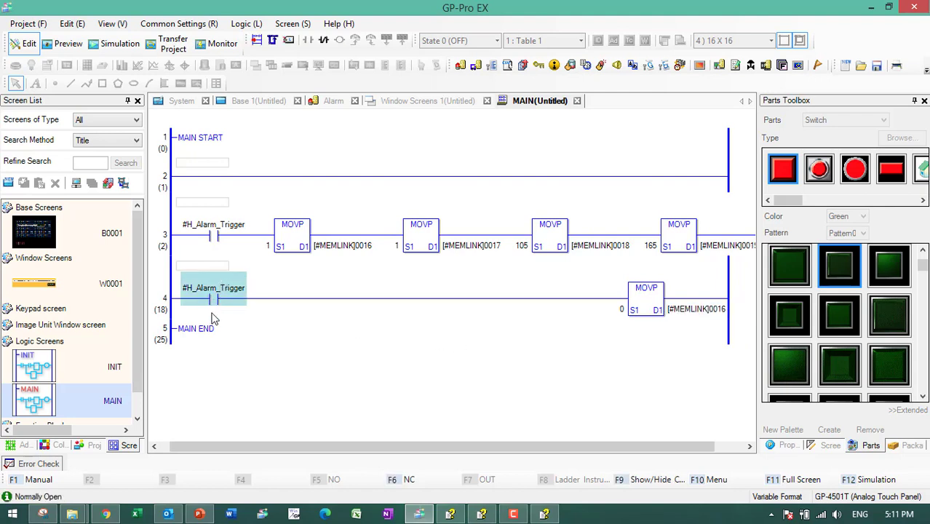
right_click(213, 303)
mouse_move(251, 324)
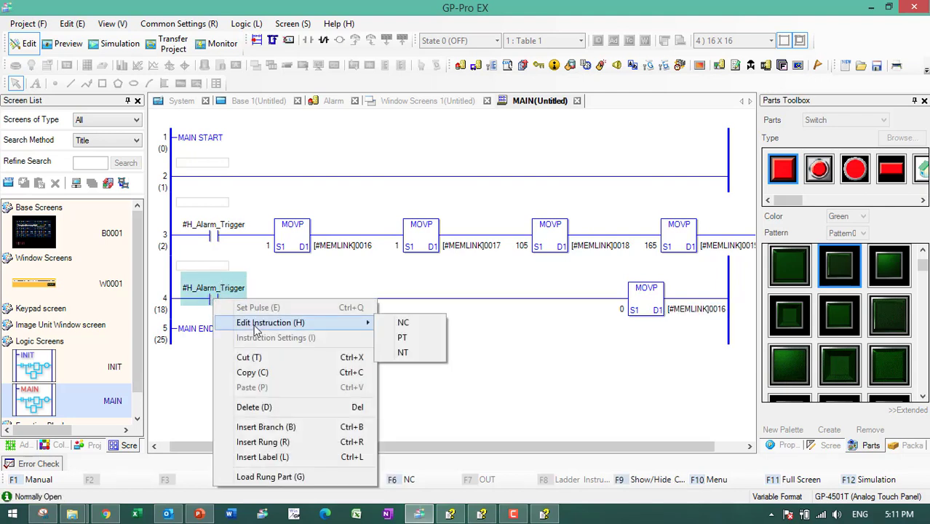
left_click(412, 354)
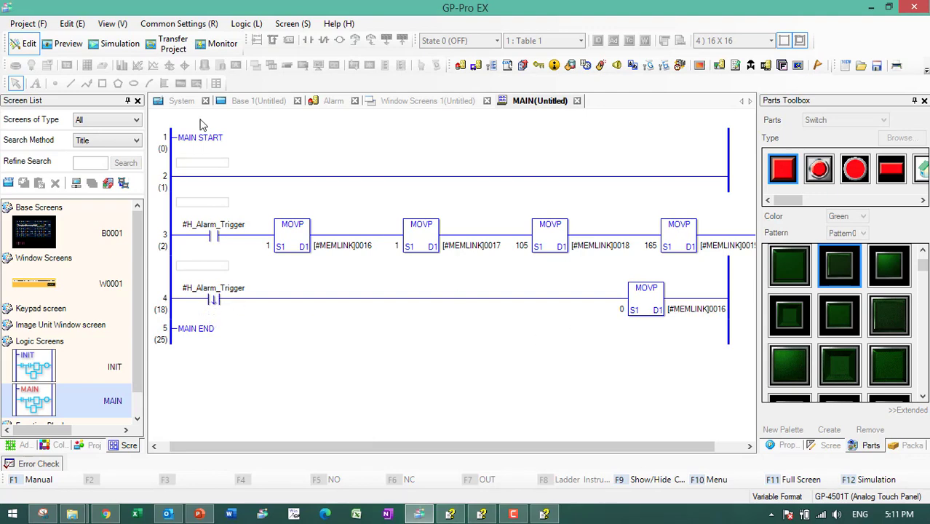
left_click(113, 44)
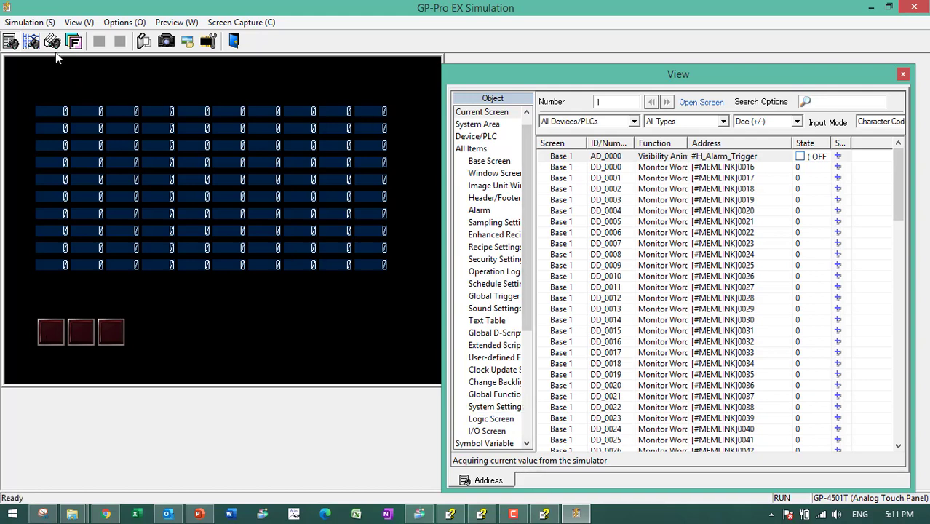
- With the Logic view shown, raise and acknowledge HIGH PRESSURE and the second alarm, then re-raise HIGH PRESSURE
left_click(31, 41)
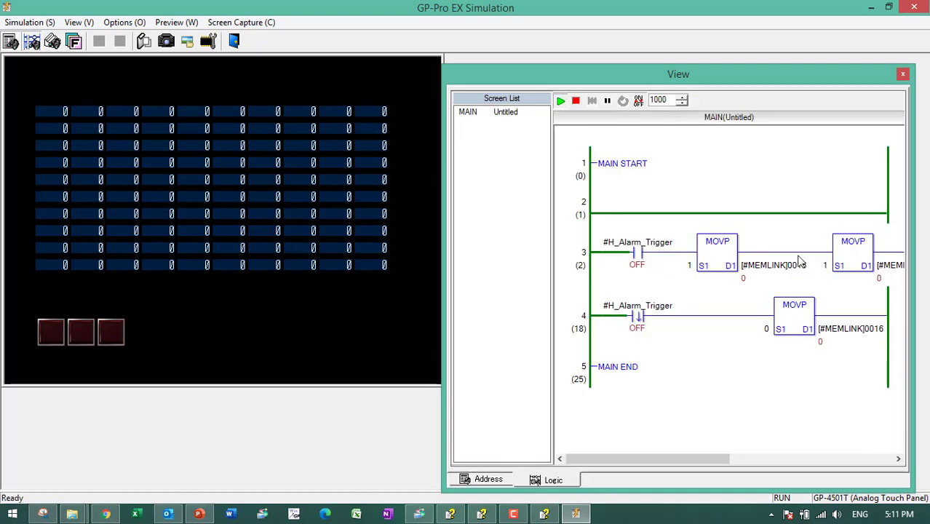
left_click(57, 336)
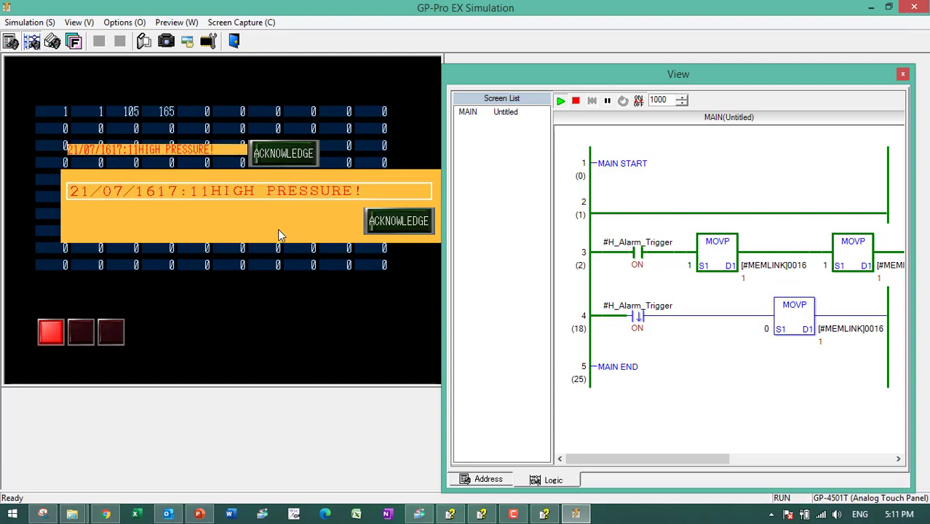
left_click(400, 222)
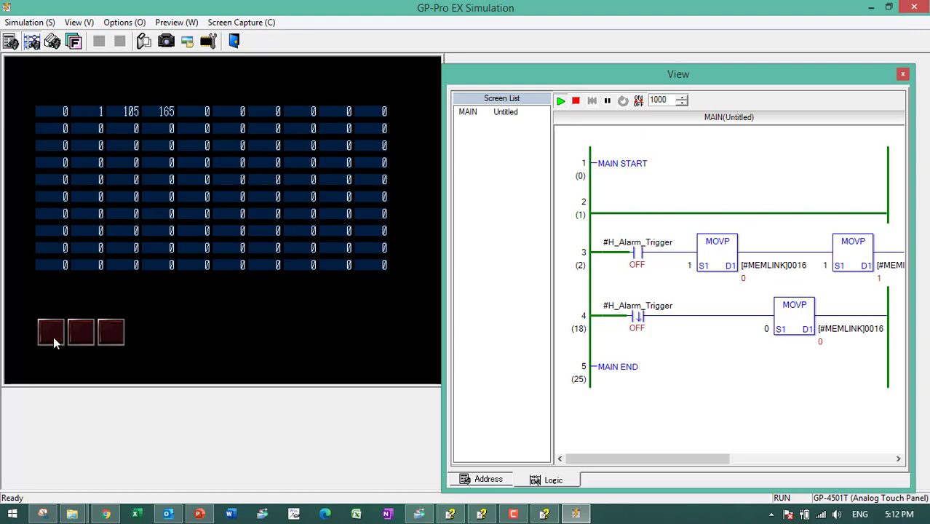
left_click(82, 334)
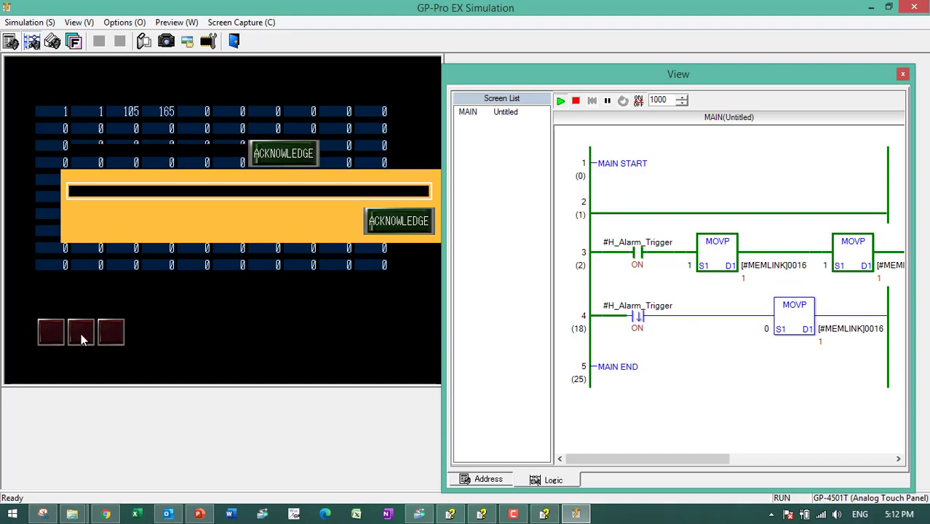
left_click(412, 226)
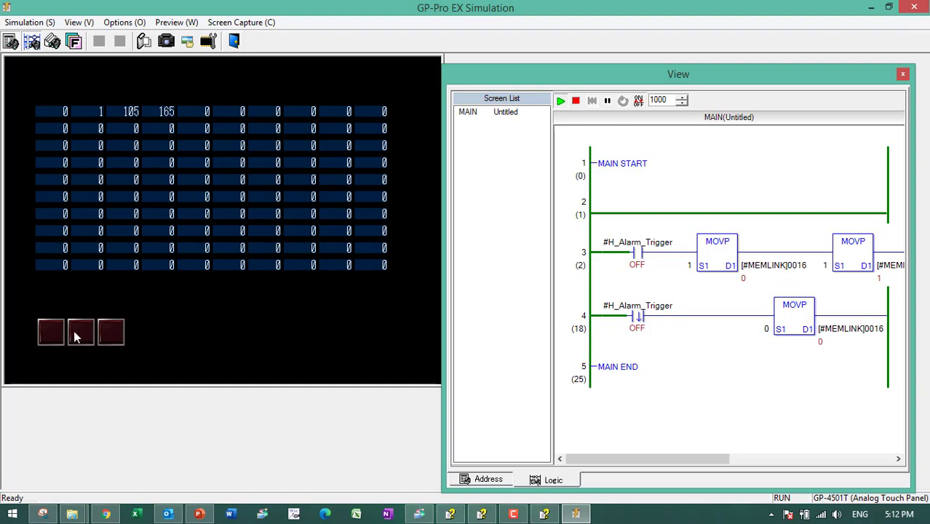
left_click(50, 335)
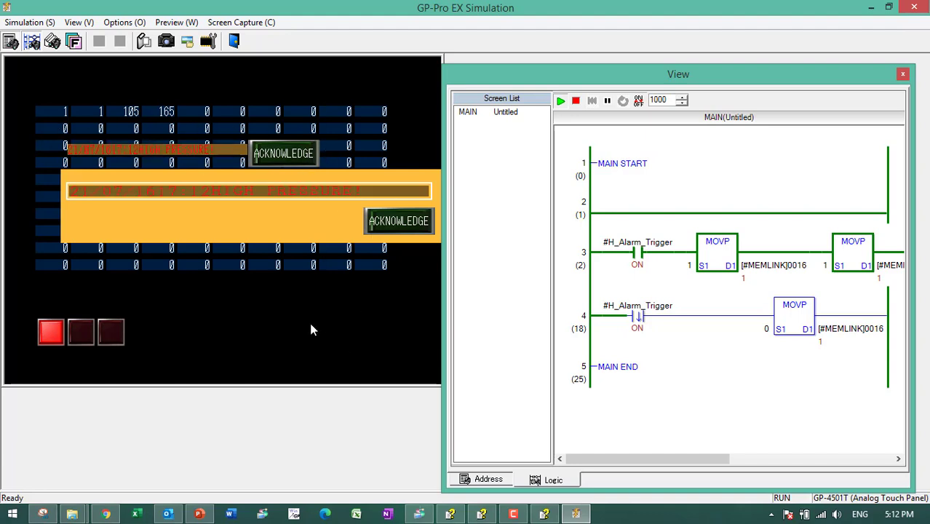
- Stop the simulation, create blank base screen B0002, and relaunch the simulator
left_click(233, 41)
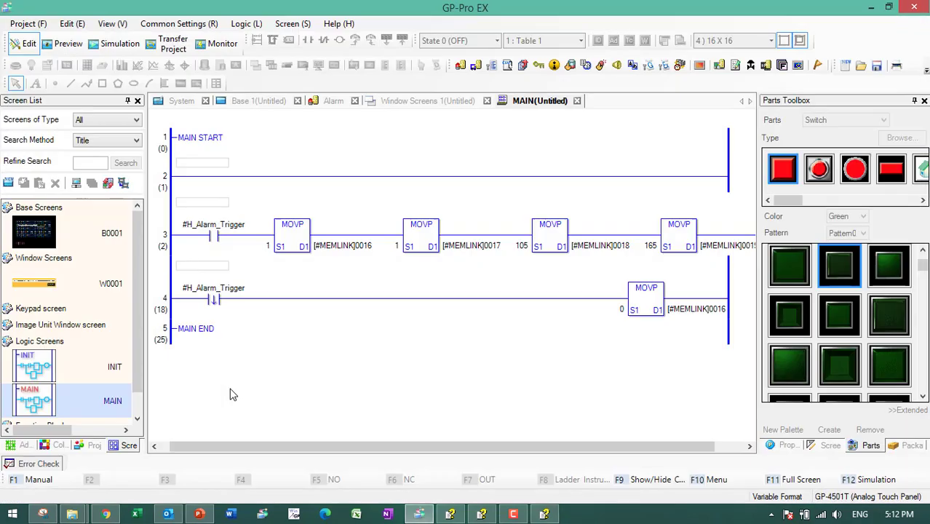
left_click(81, 295)
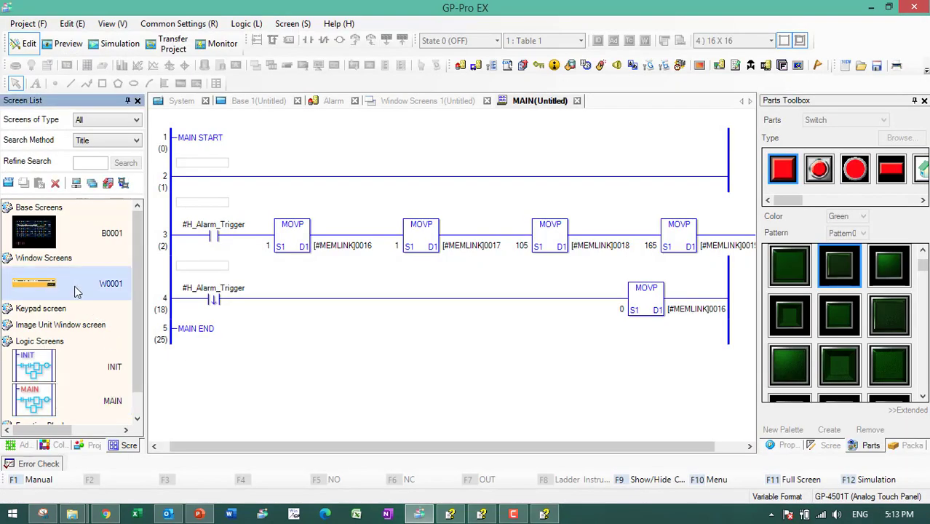
right_click(83, 232)
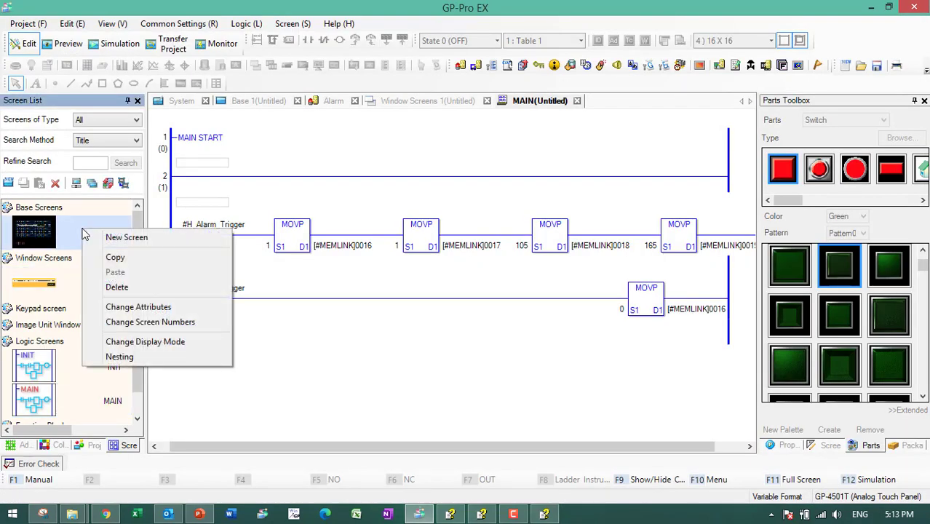
left_click(124, 237)
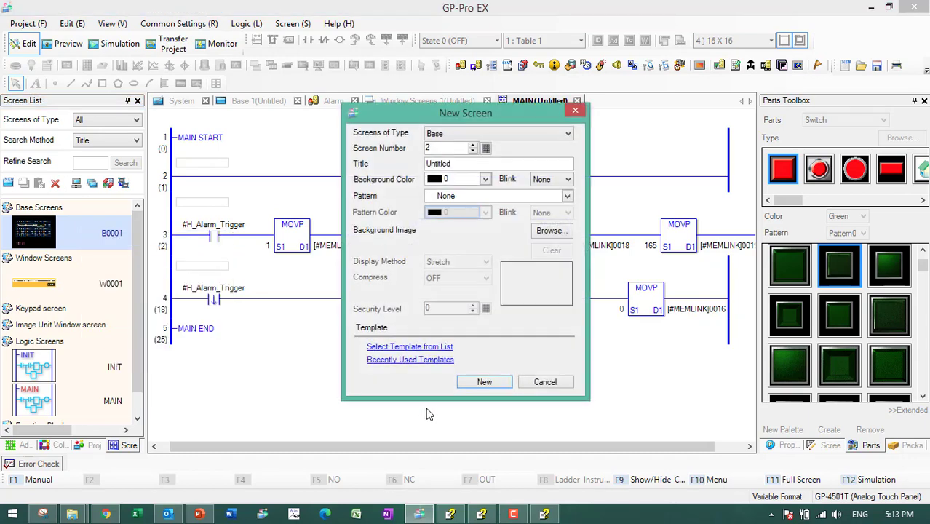
left_click(483, 383)
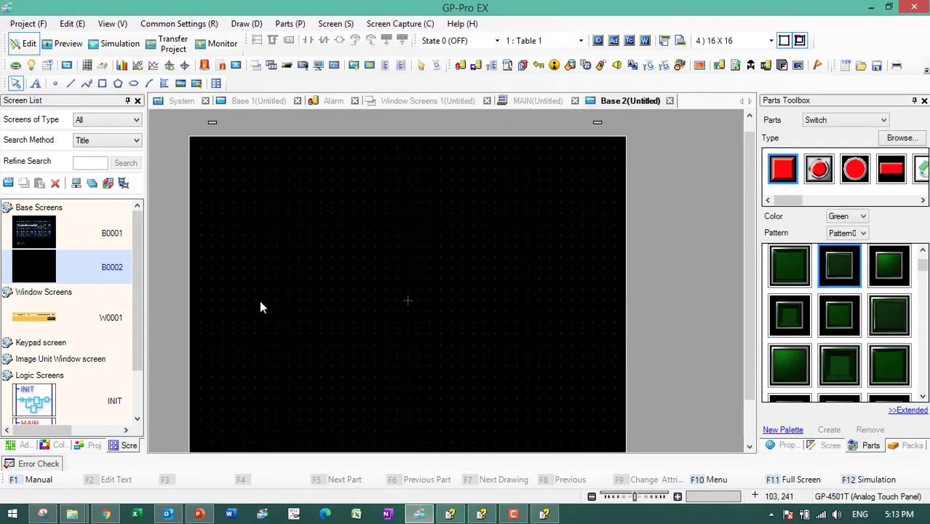
left_click(117, 44)
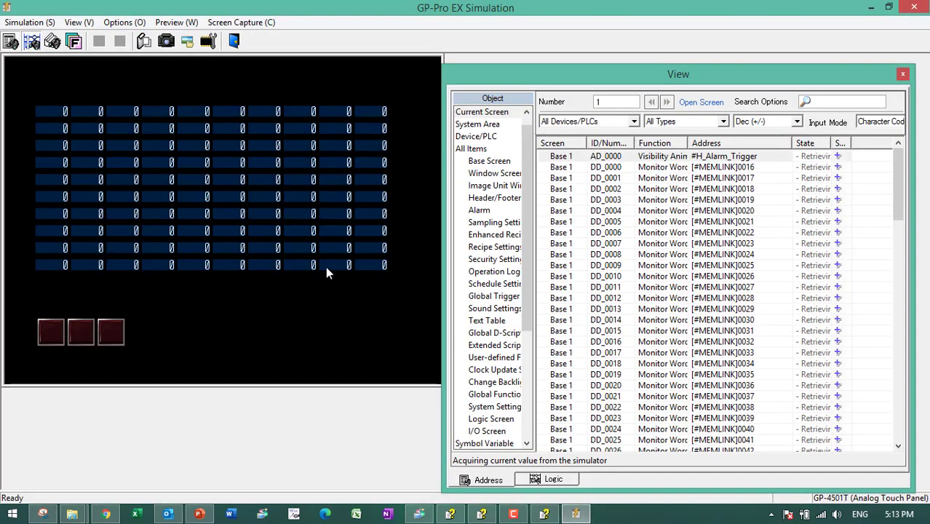
- On simulated screen 2, toggle the first alarm bit on and off and dismiss the pop-up
right_click(251, 295)
left_click(288, 306)
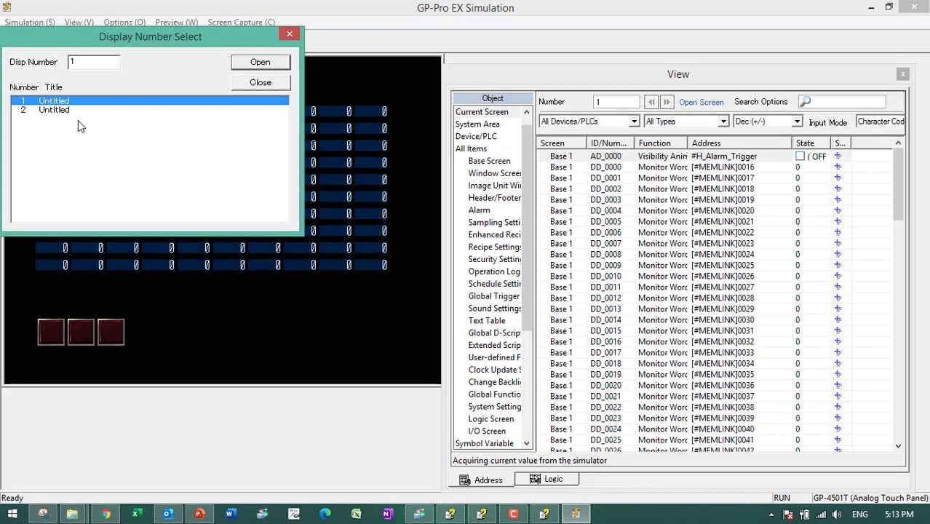
left_click(58, 110)
double_click(61, 110)
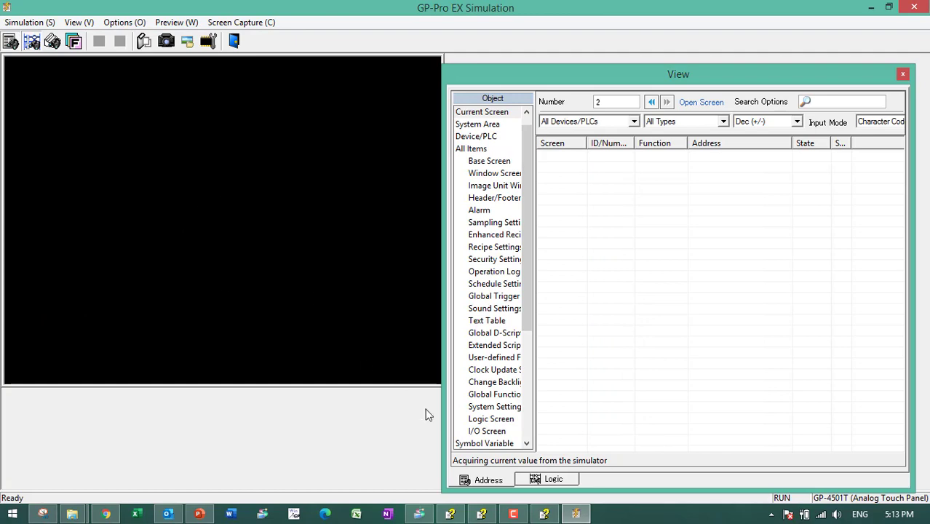
left_click(546, 480)
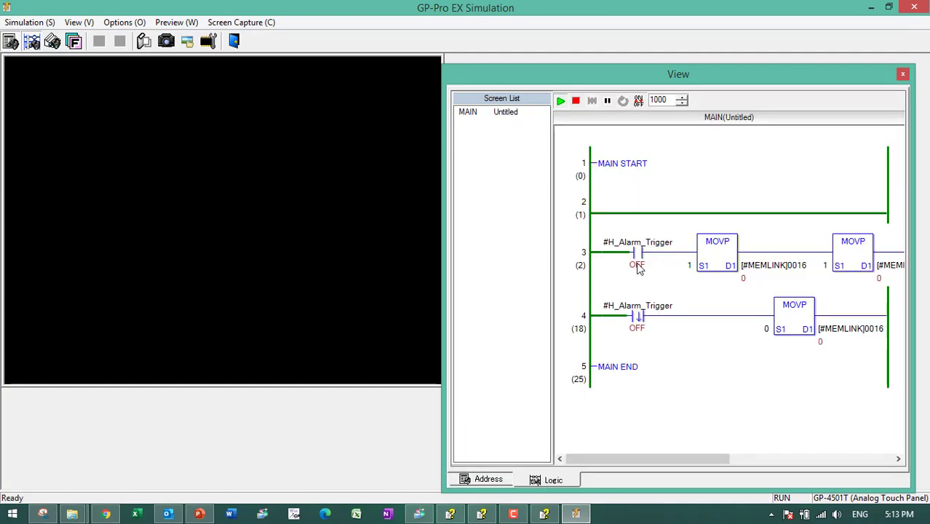
left_click(506, 481)
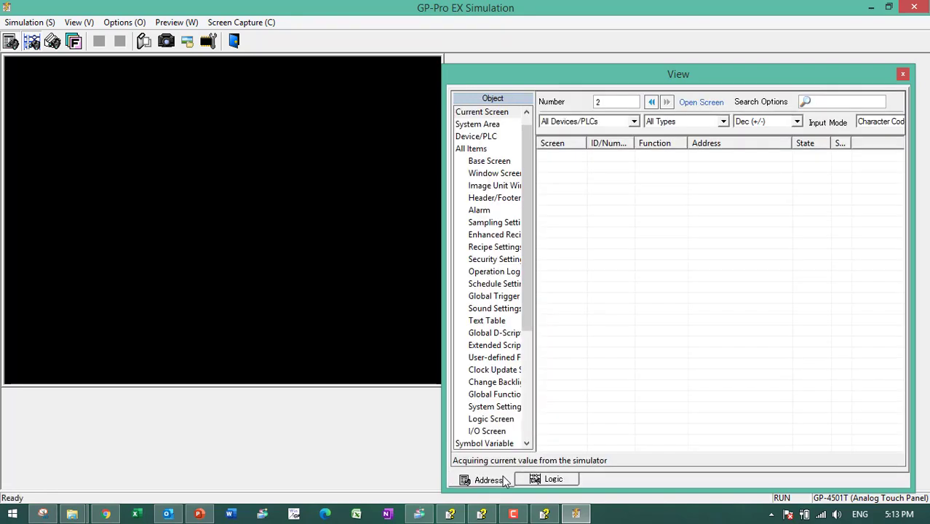
left_click(492, 211)
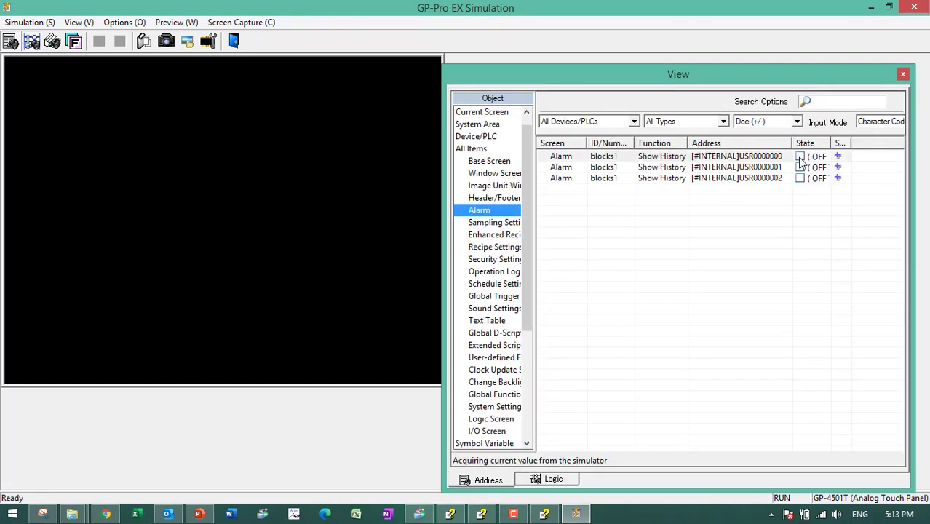
left_click(800, 157)
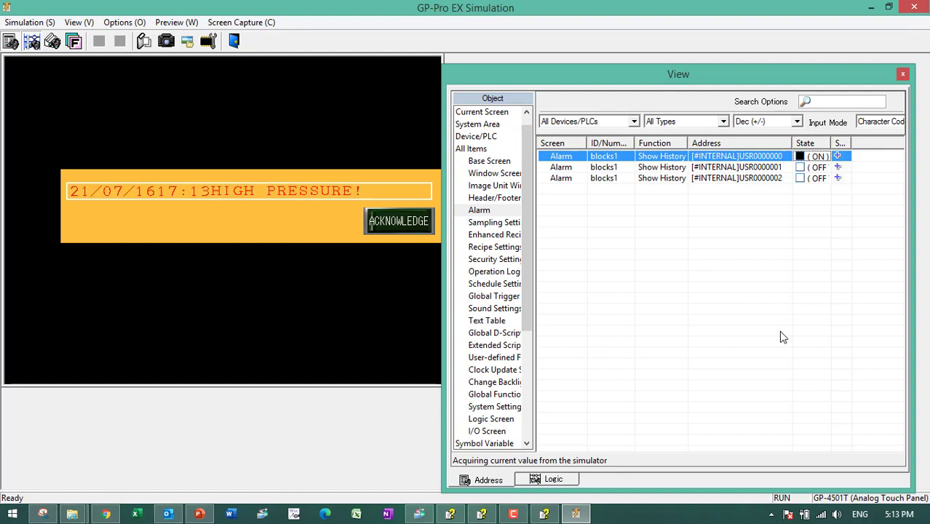
left_click(800, 156)
left_click(412, 226)
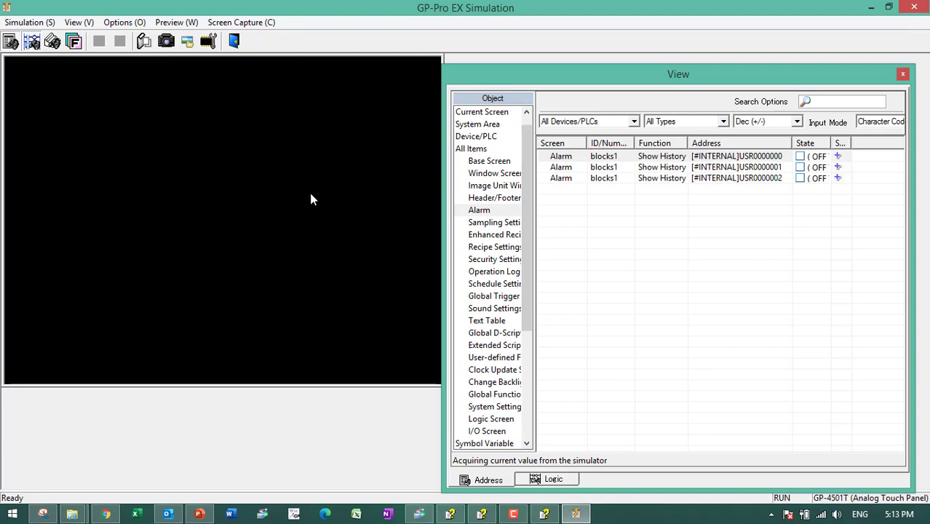
- On screen 1, toggle the first alarm bit on and off and acknowledge HIGH PRESSURE
right_click(248, 174)
left_click(262, 180)
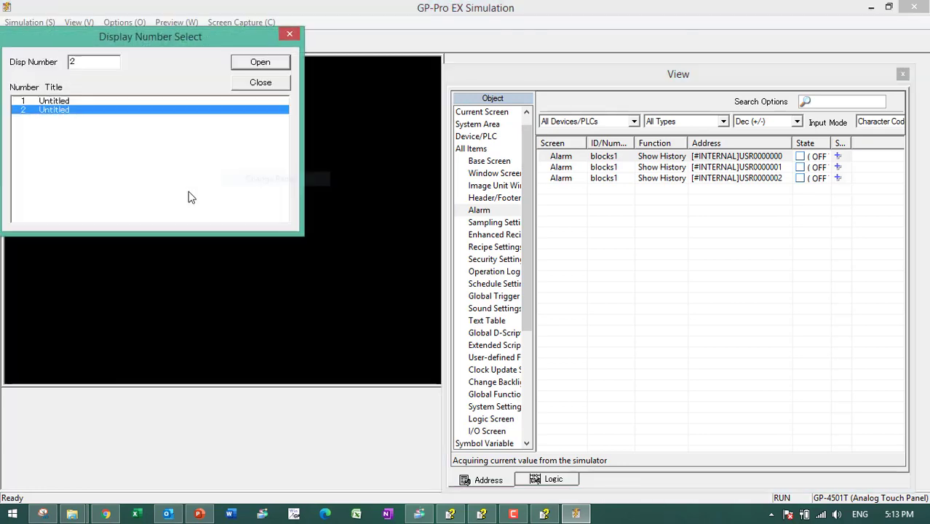
double_click(53, 102)
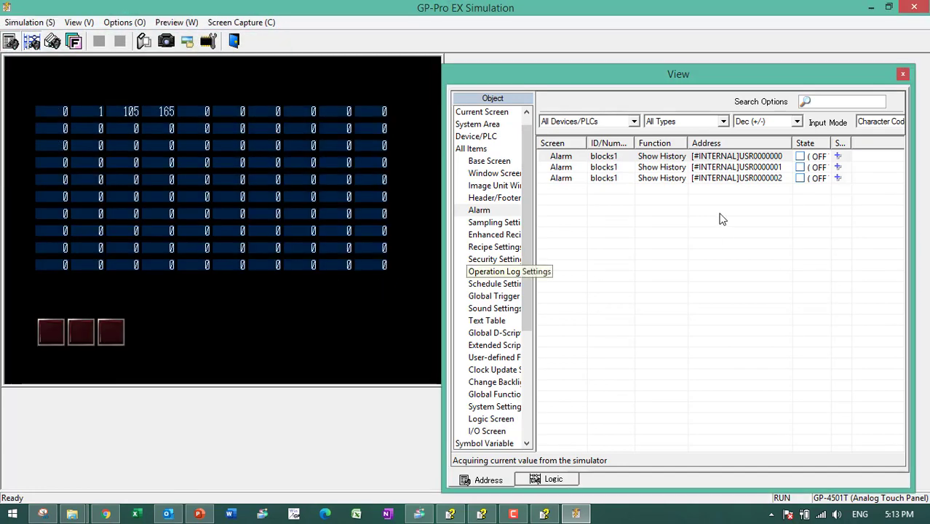
left_click(800, 156)
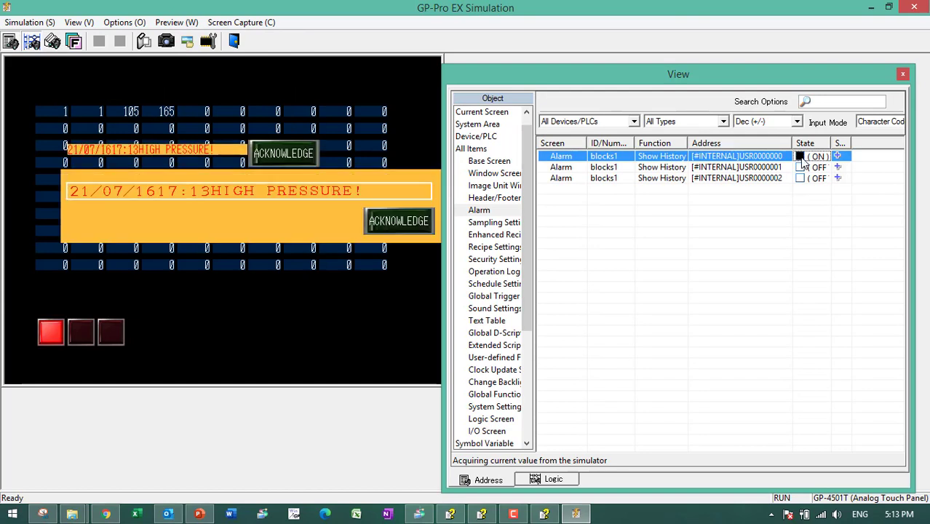
left_click(800, 158)
left_click(411, 228)
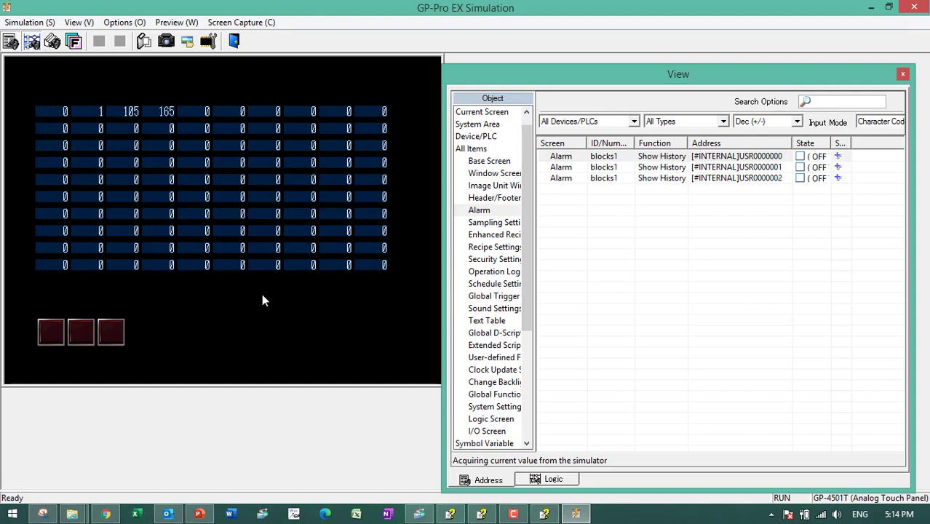
- Exit the simulation and close the simulation window
left_click(234, 41)
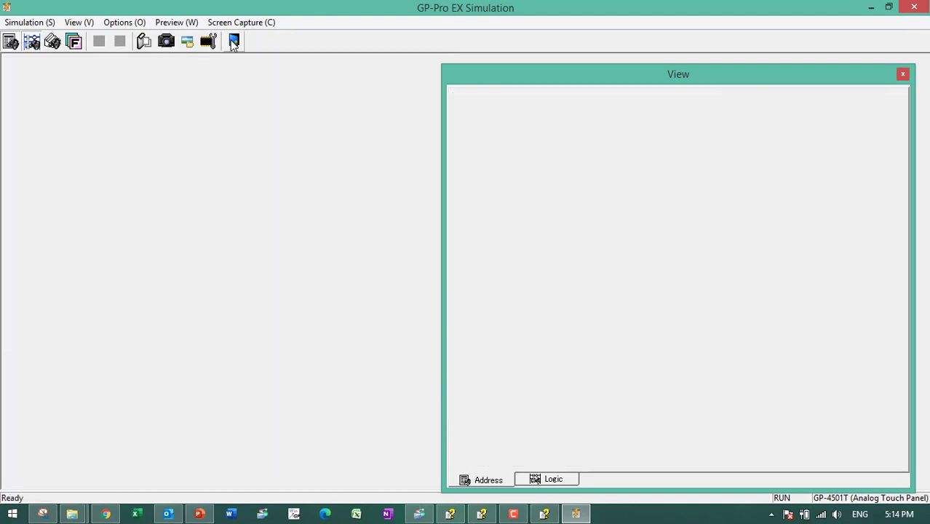
left_click(513, 514)
left_click(900, 450)
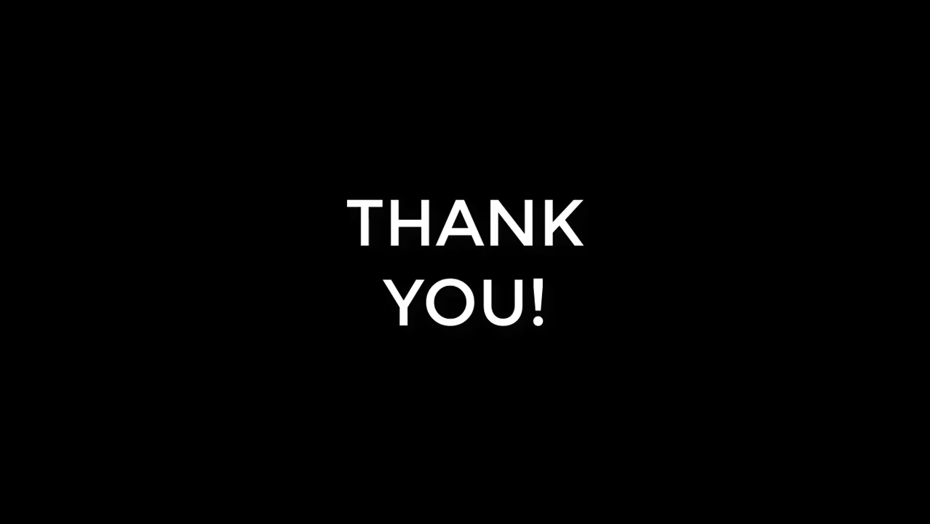